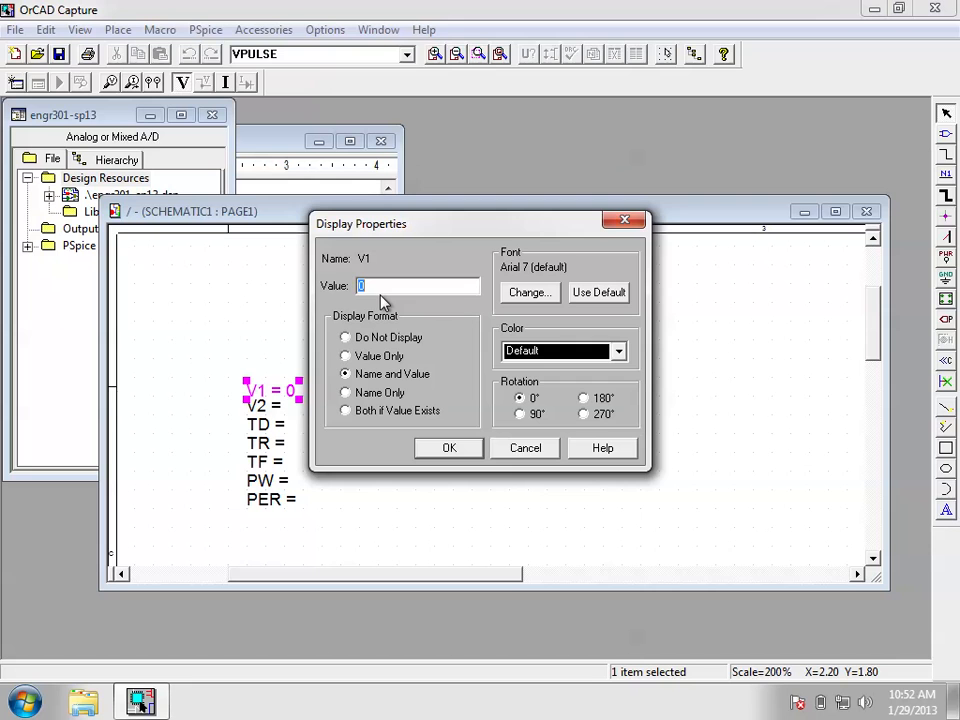
Dismiss the V1 value's properties unchanged and set the pulse source's V2 to 10.
click(514, 449)
click(282, 409)
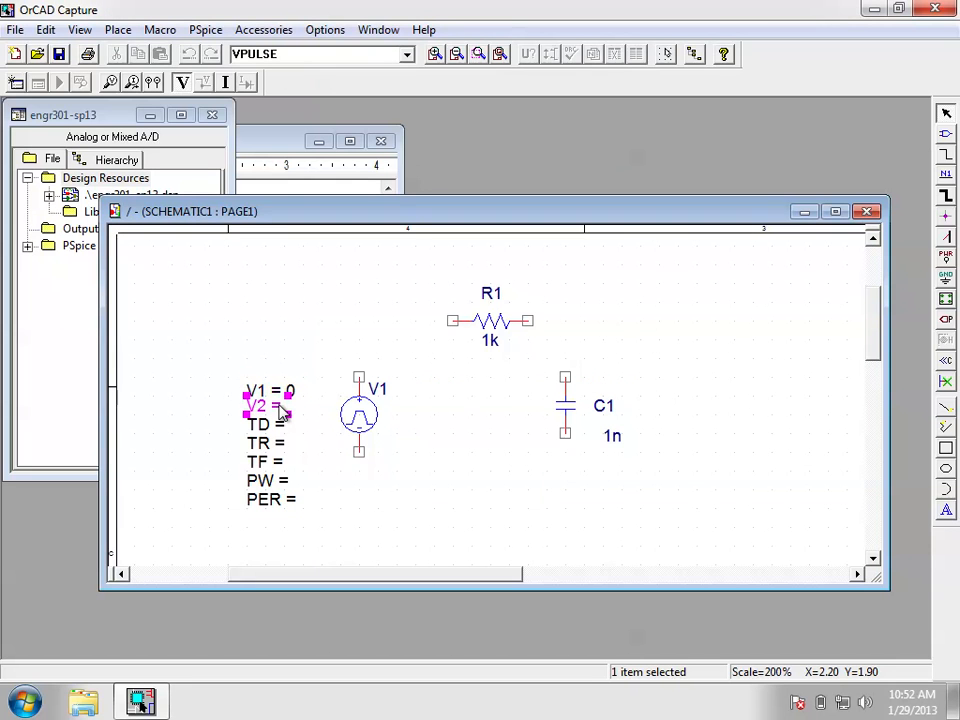
double_click(279, 413)
text(10)
key(Return)
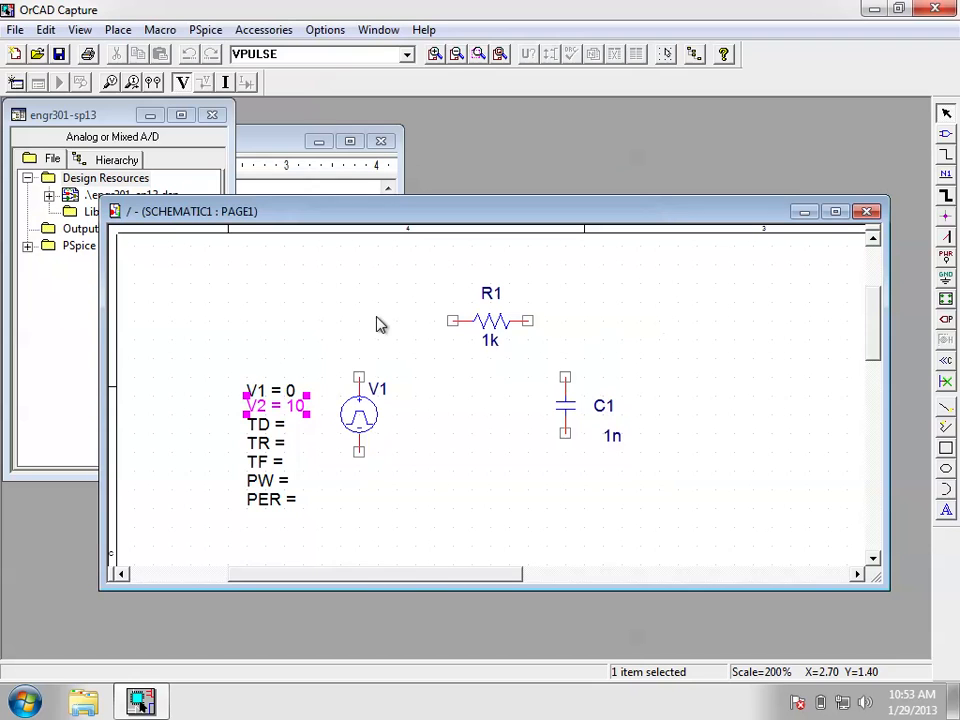
Set the pulse source's rise time TR to 1n.
click(288, 428)
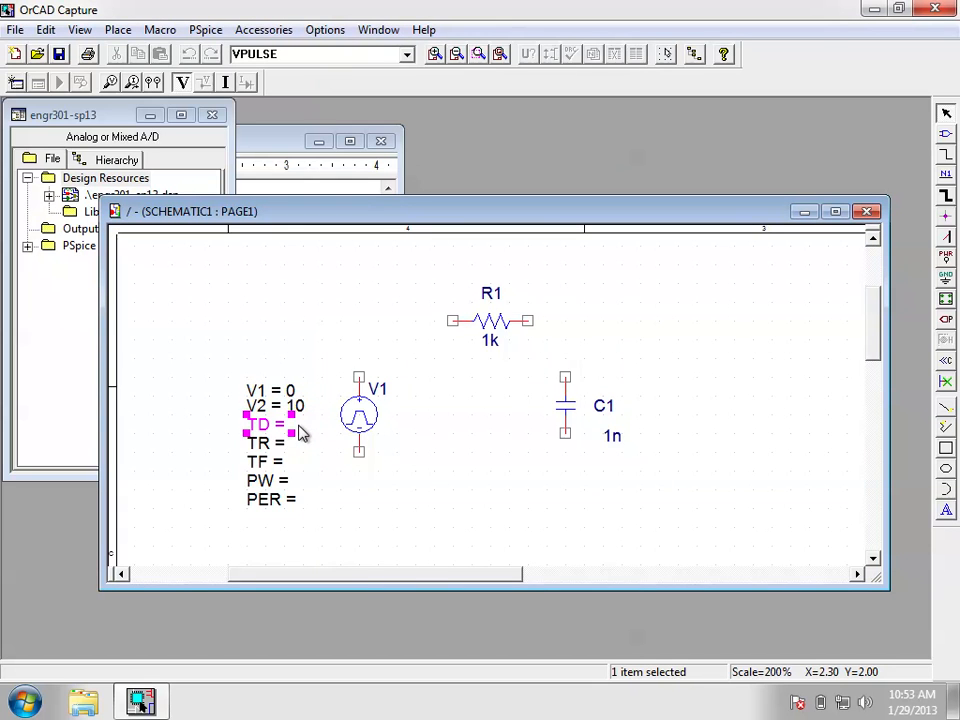
double_click(290, 444)
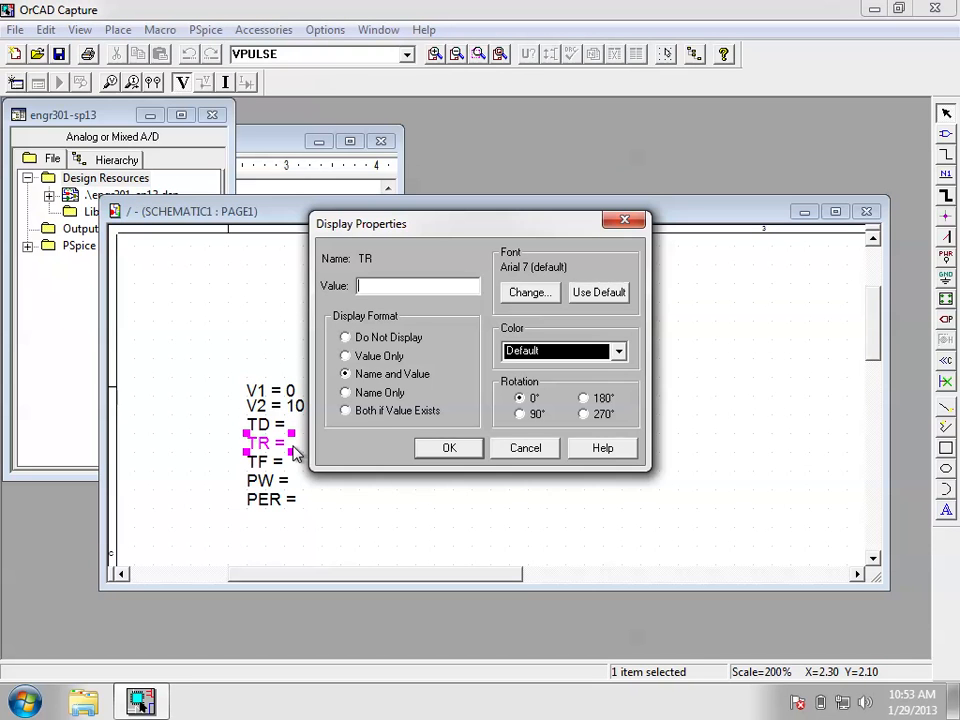
text(1)
key(Return)
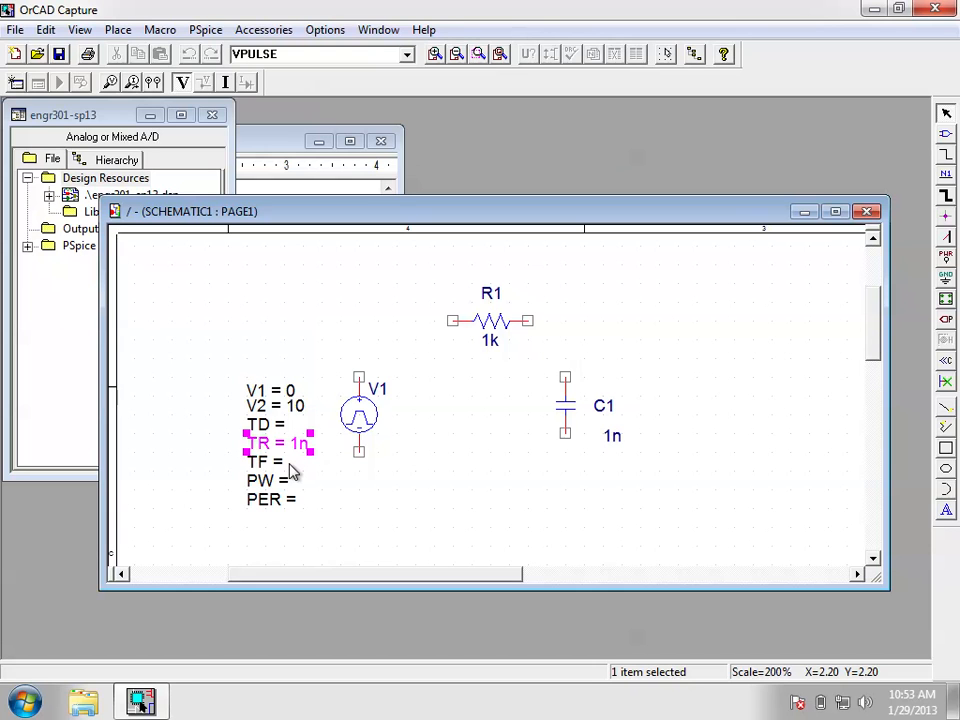
Consult the handwritten Vpulse and RC circuit sketches, return to the schematic and set the source's pulse width PW to 20u.
click(302, 487)
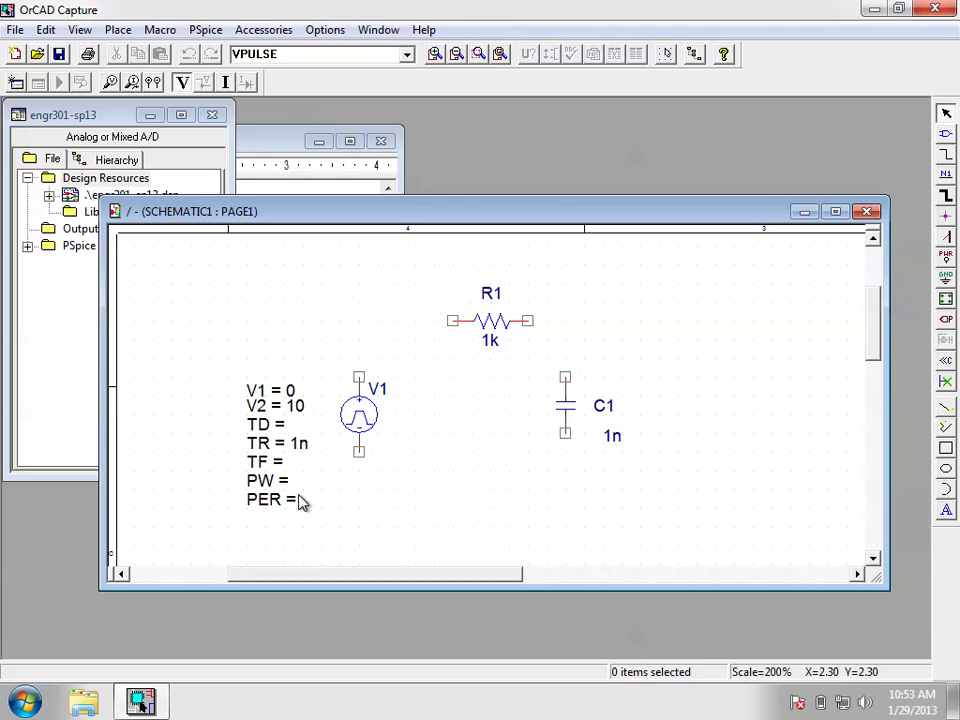
click(301, 502)
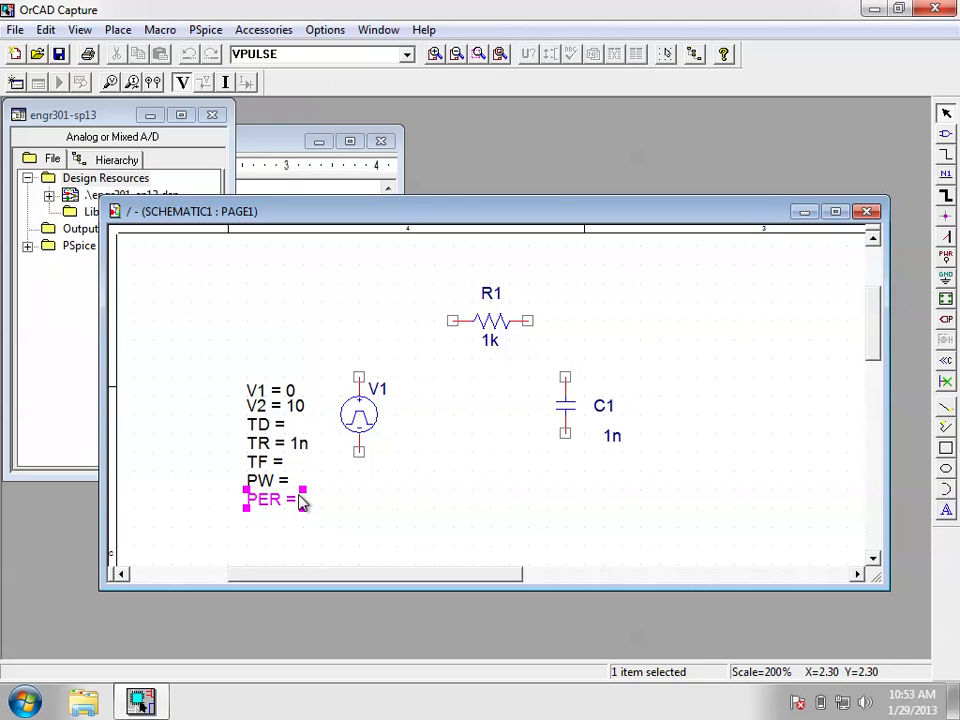
key(super+Tab)
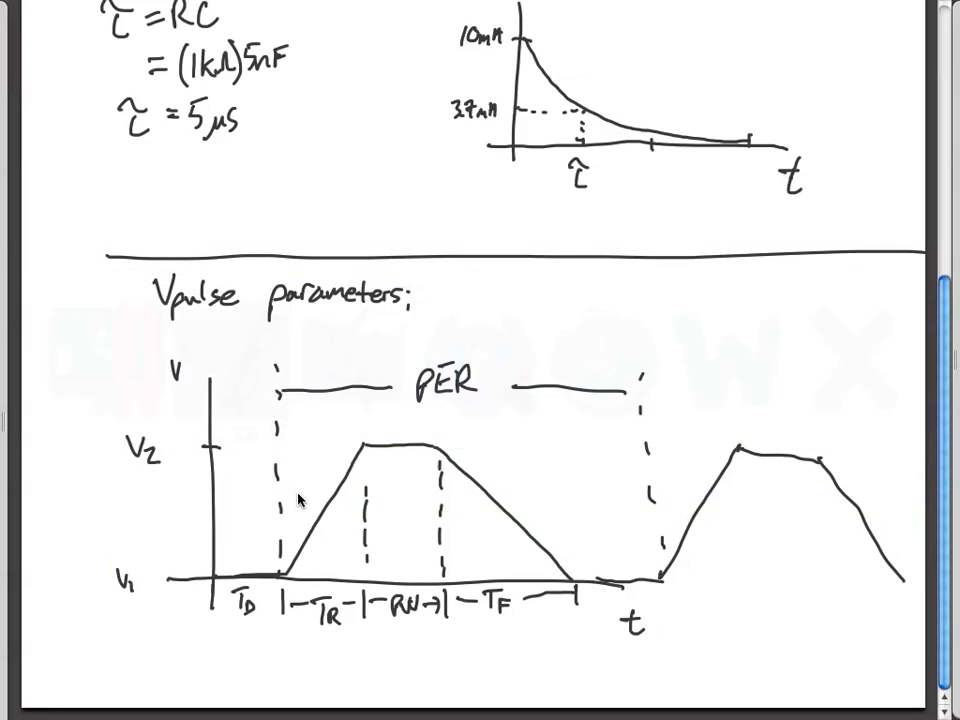
scroll(298, 500, up, 10)
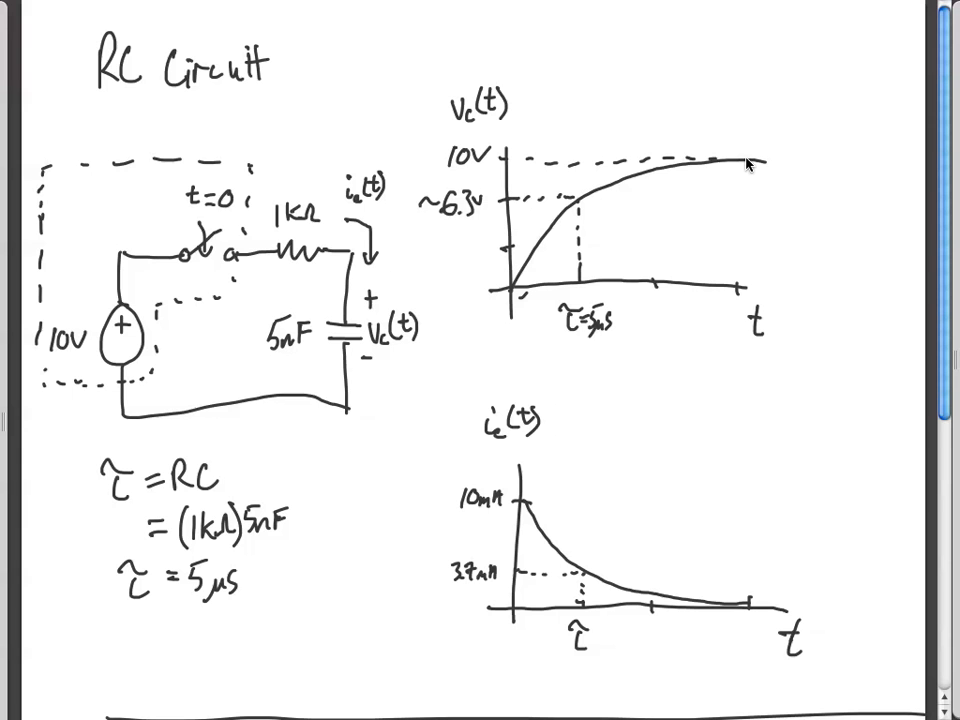
key(super+Tab)
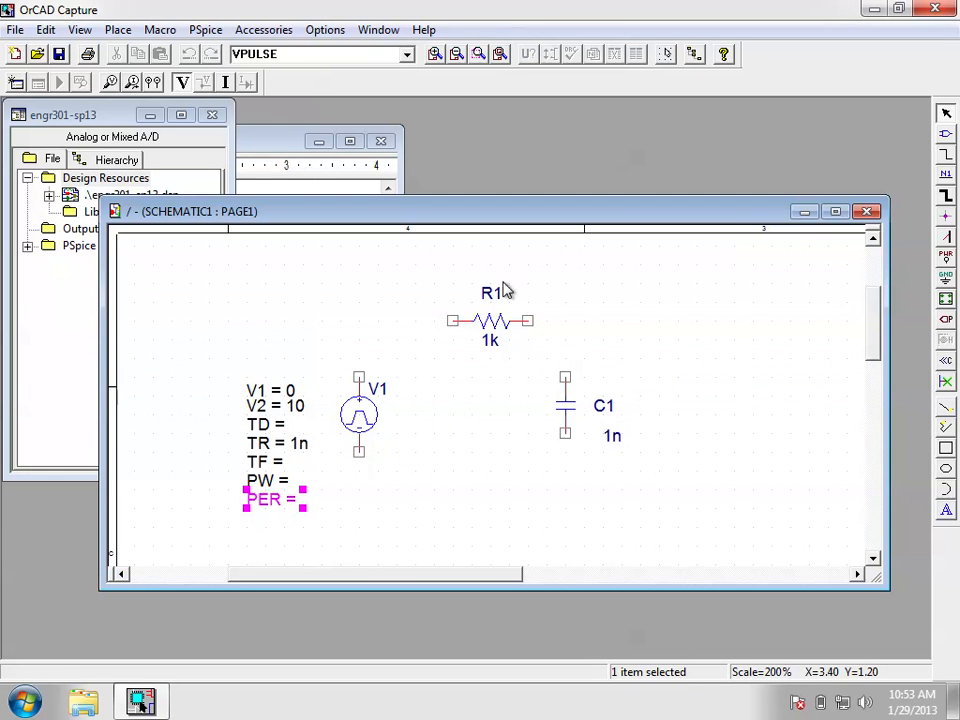
double_click(288, 481)
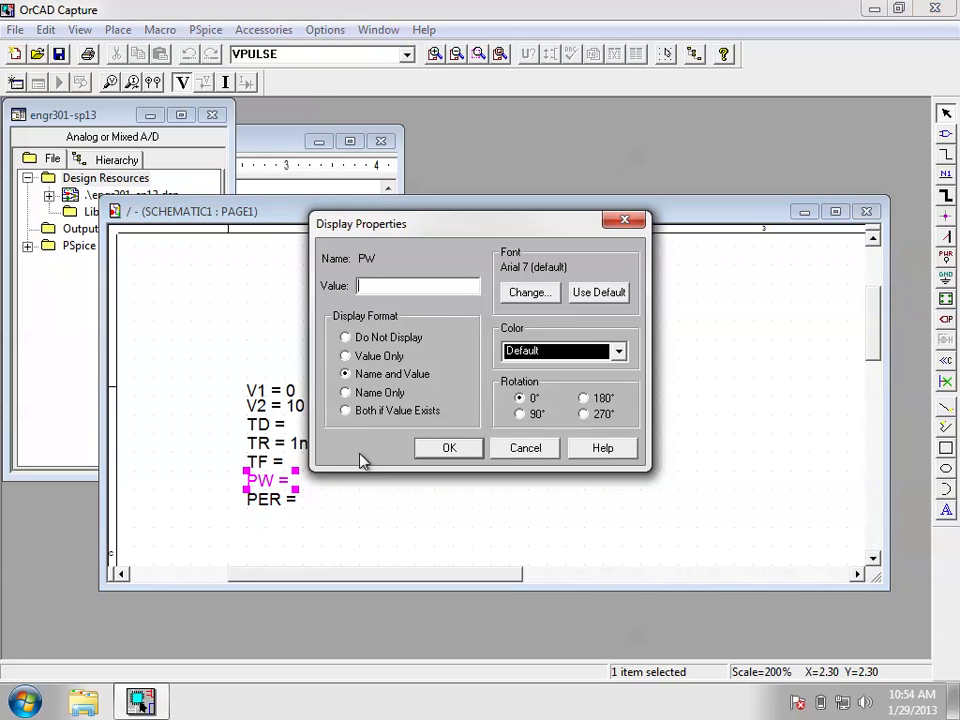
text(20u)
key(Return)
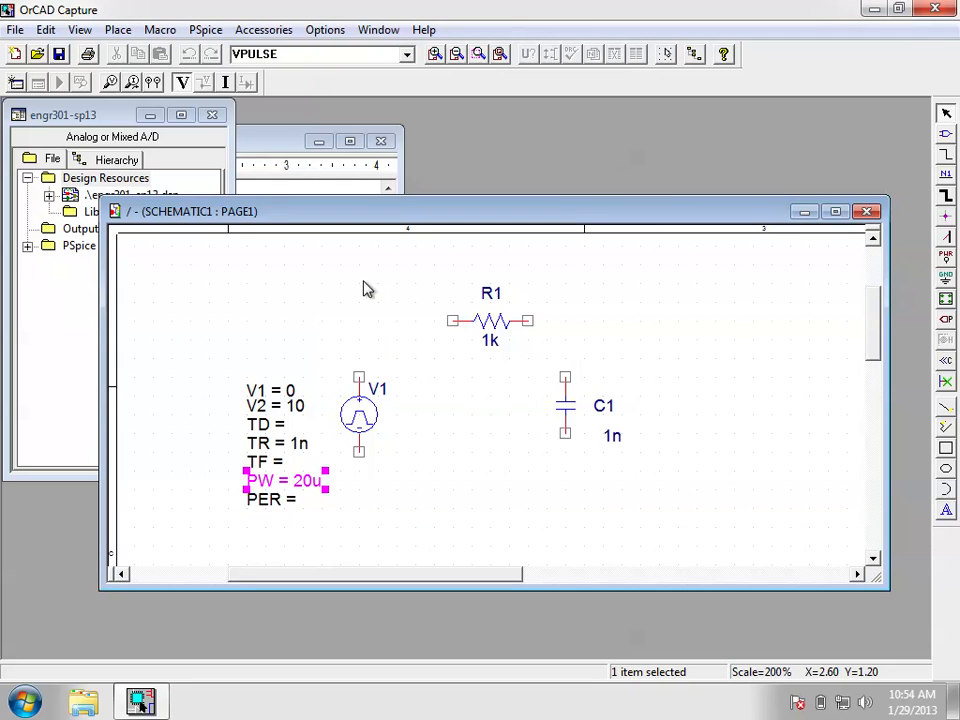
Set the pulse source's period PER to 1.
double_click(297, 505)
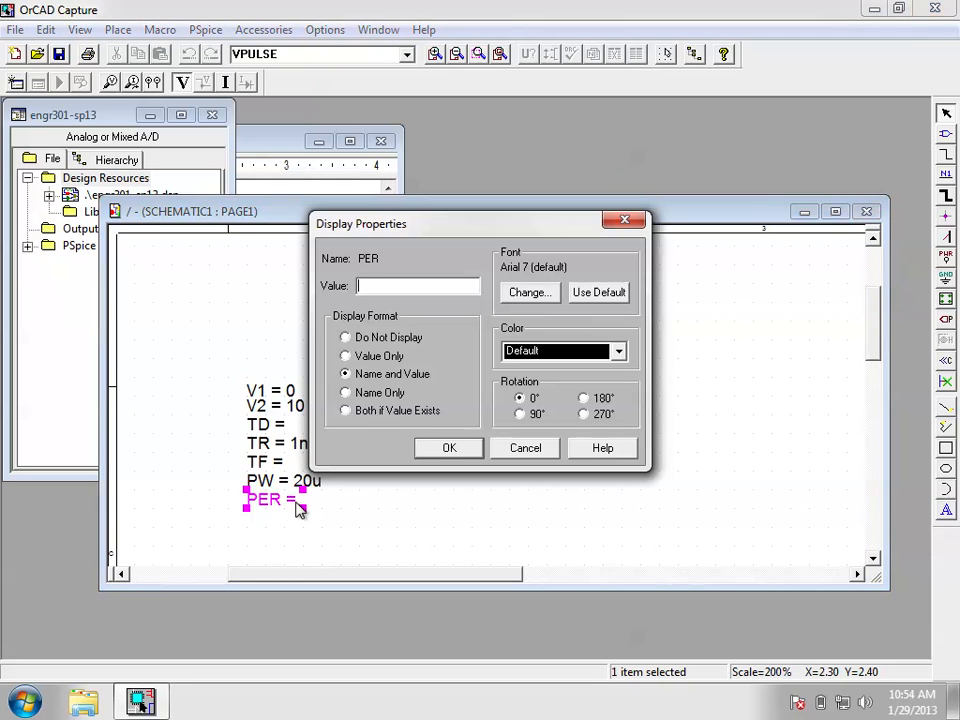
text(1)
key(Return)
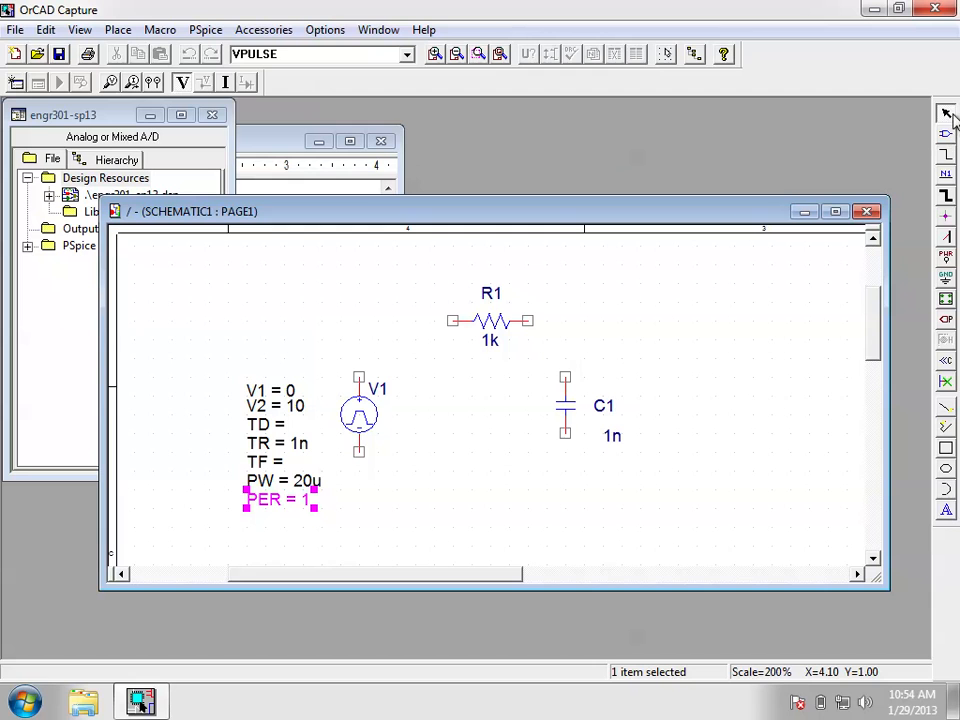
Wire the positive terminal of source V1 to resistor R1, and R1's other end to the upper pin of capacitor C1.
click(946, 154)
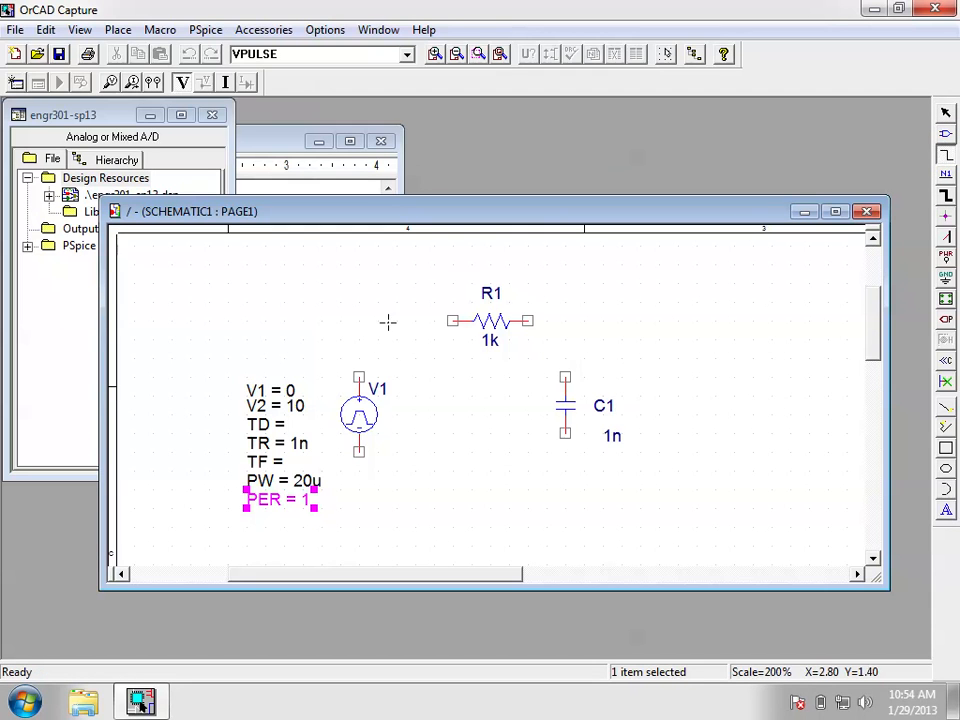
click(358, 376)
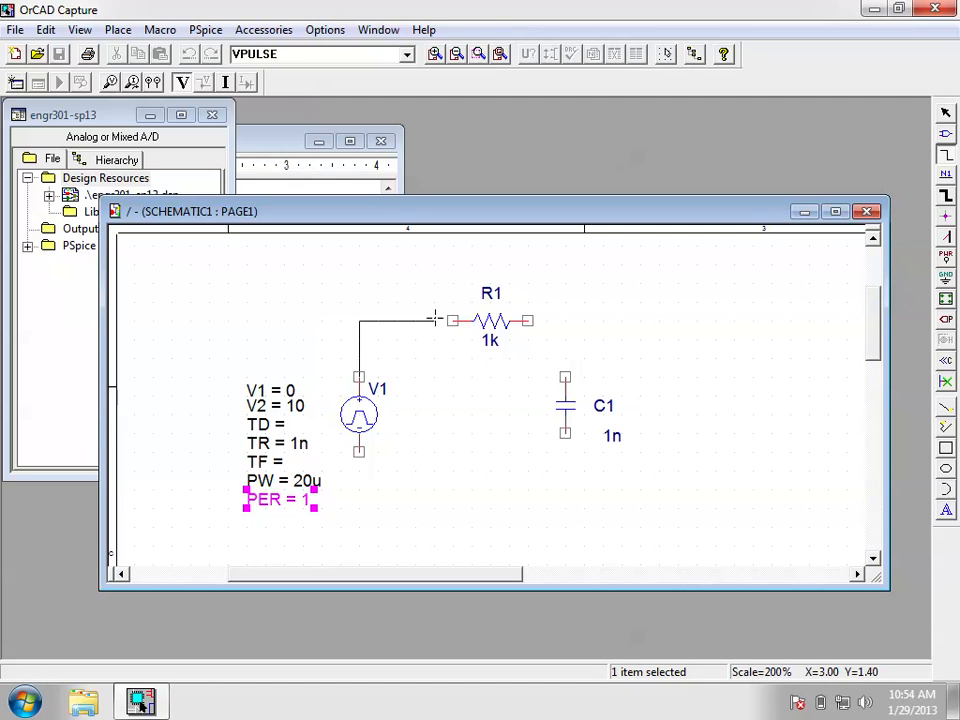
click(452, 320)
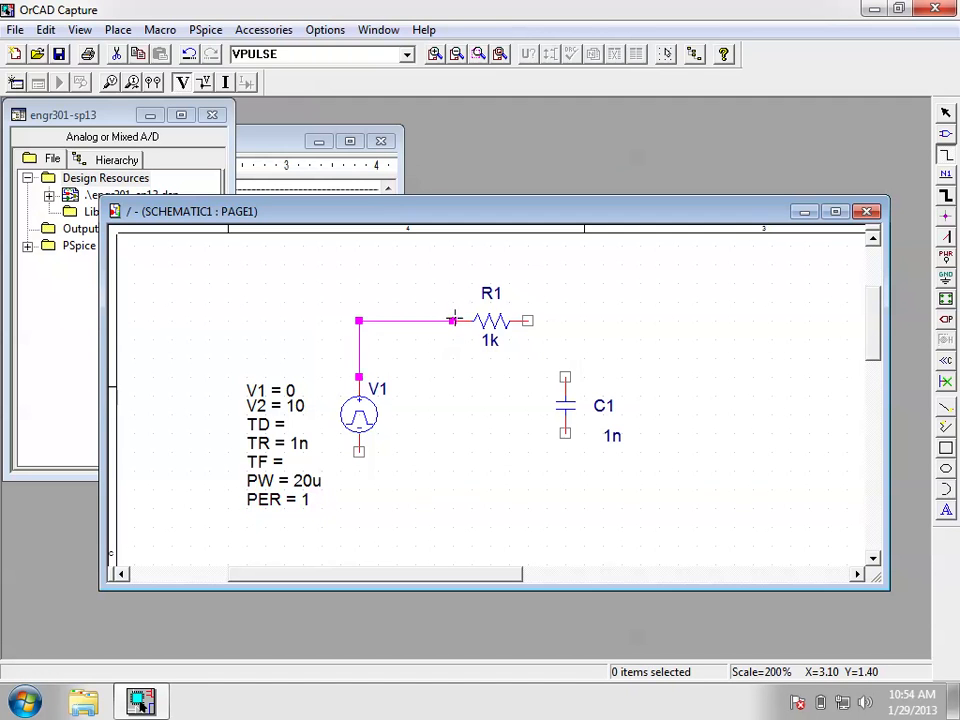
click(528, 321)
click(565, 376)
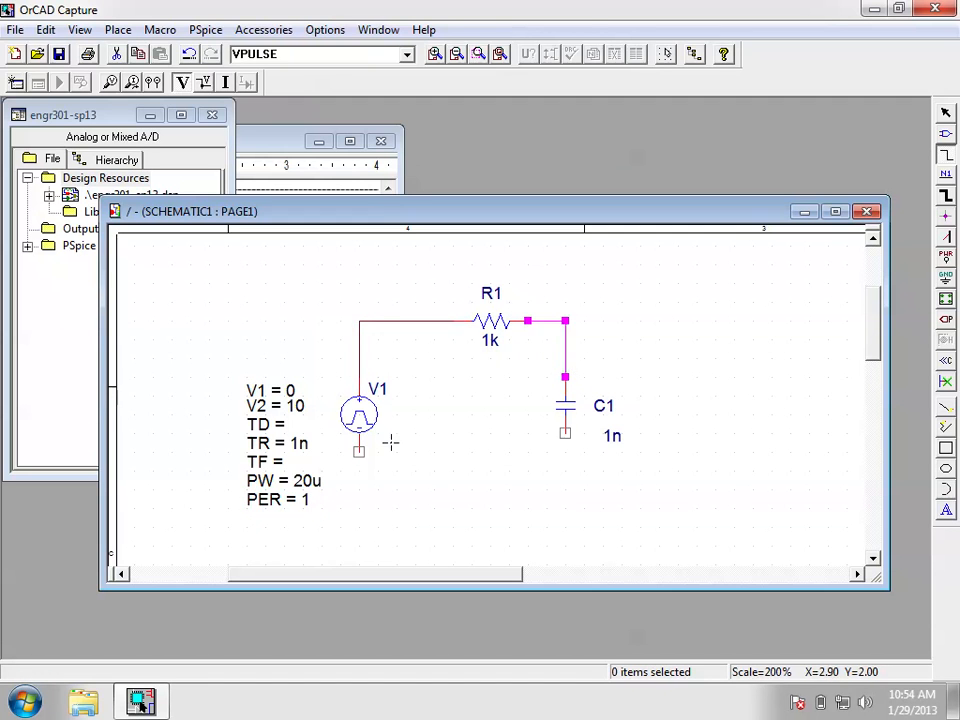
Close the loop with a wire from the negative terminal of V1, along the bottom, to the lower pin of C1.
click(358, 451)
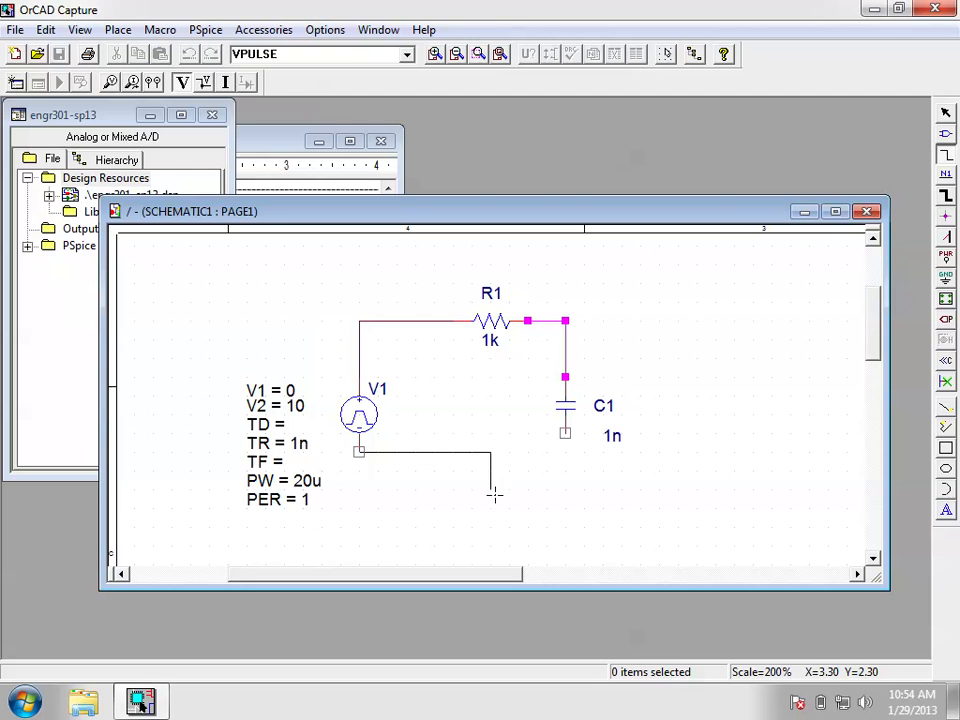
click(358, 507)
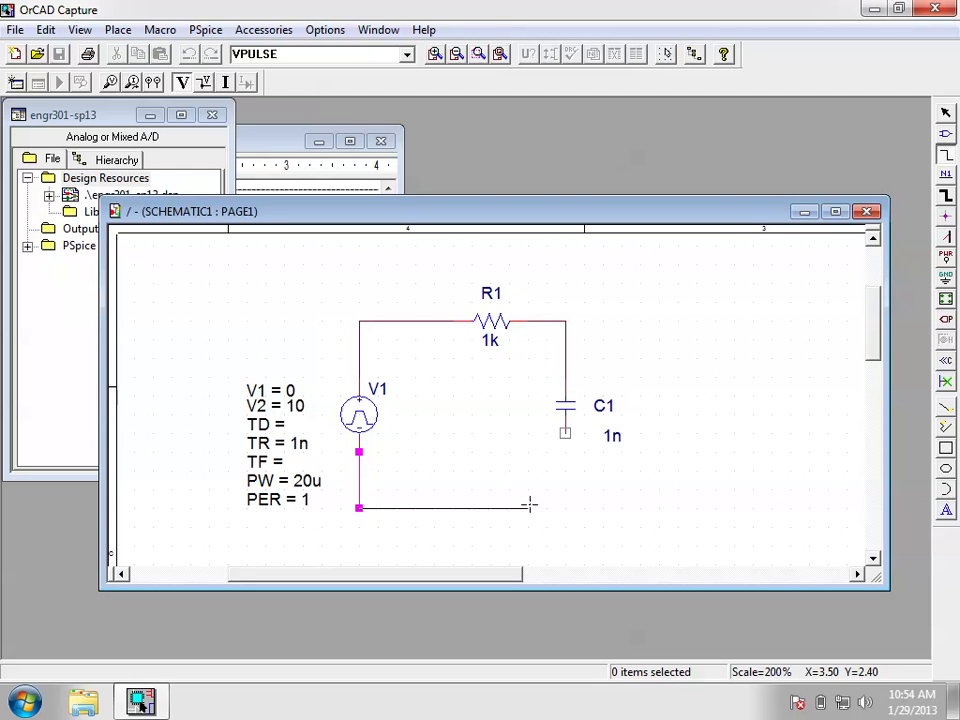
click(565, 433)
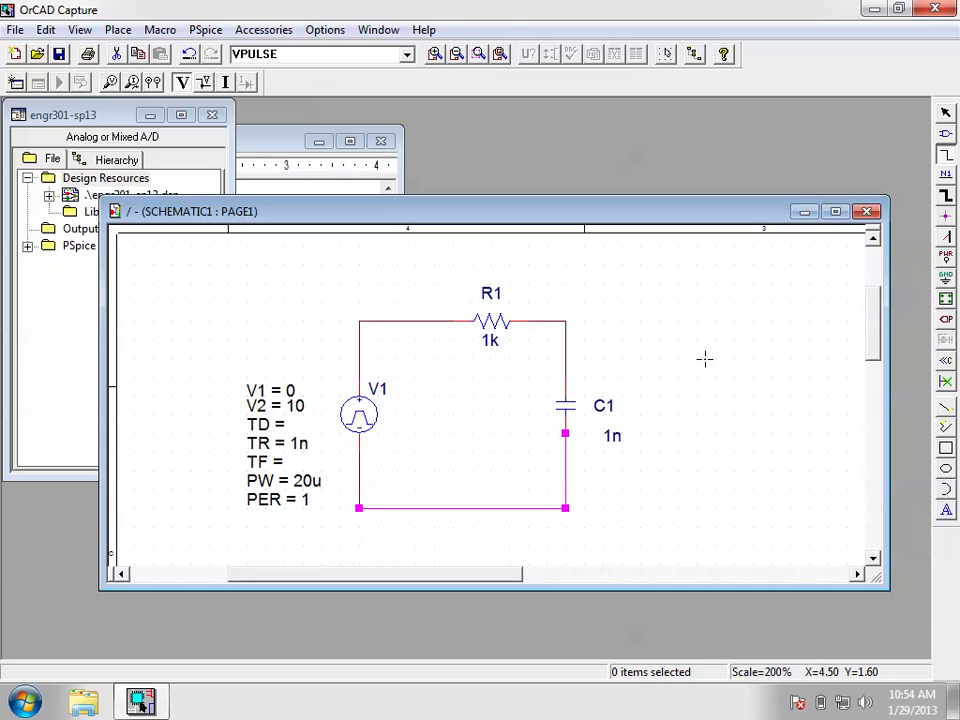
key(Escape)
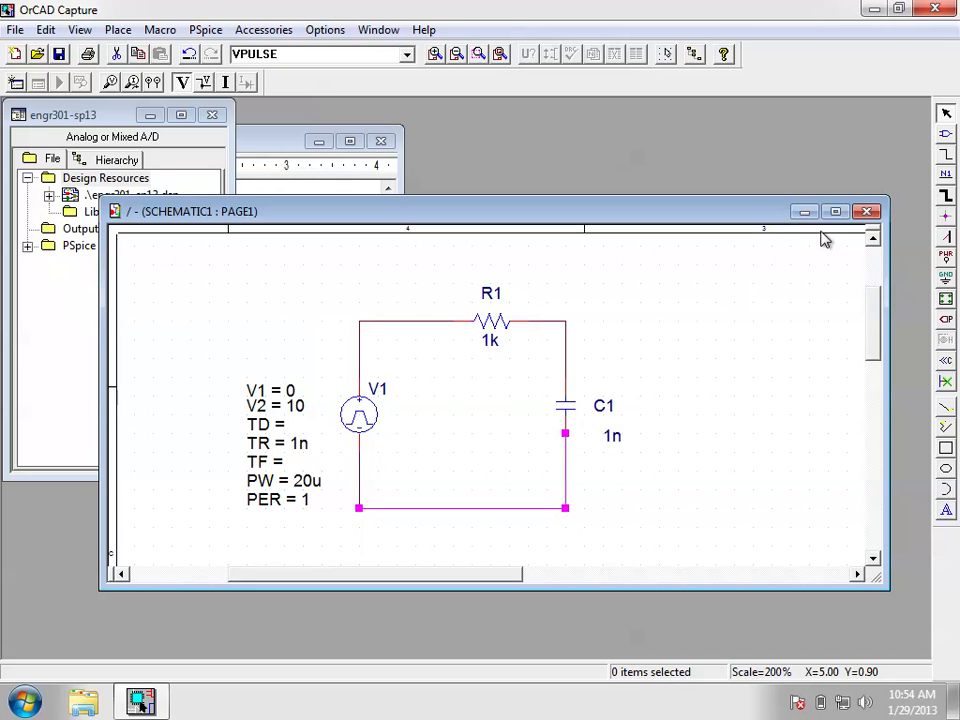
Place a GND ground symbol from the CAPSYM library, named 0, just below the circuit's bottom wire.
click(946, 280)
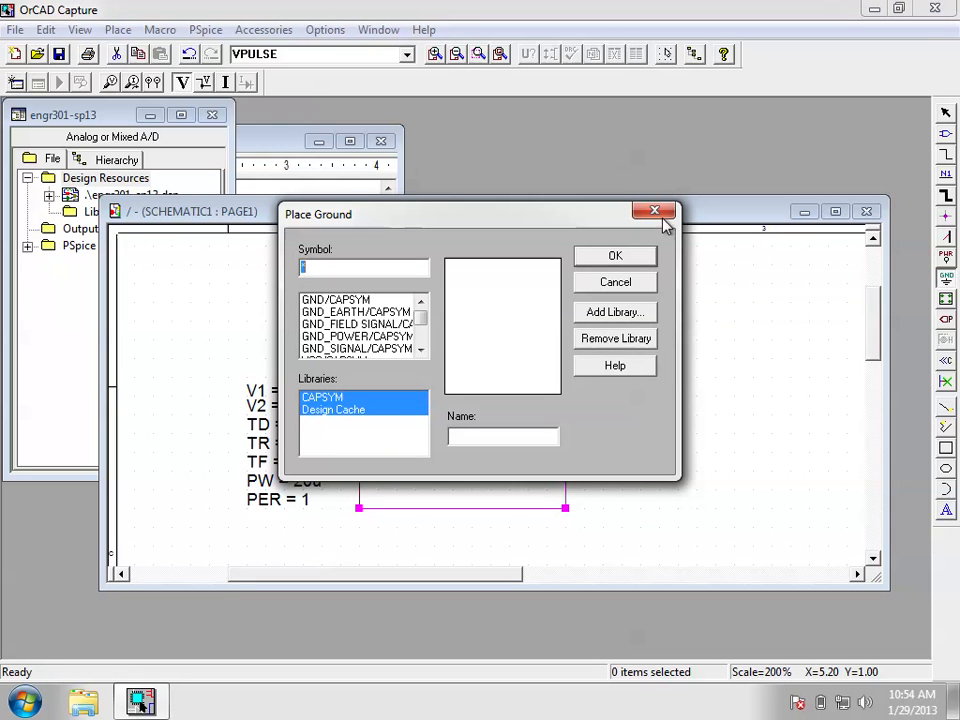
click(653, 213)
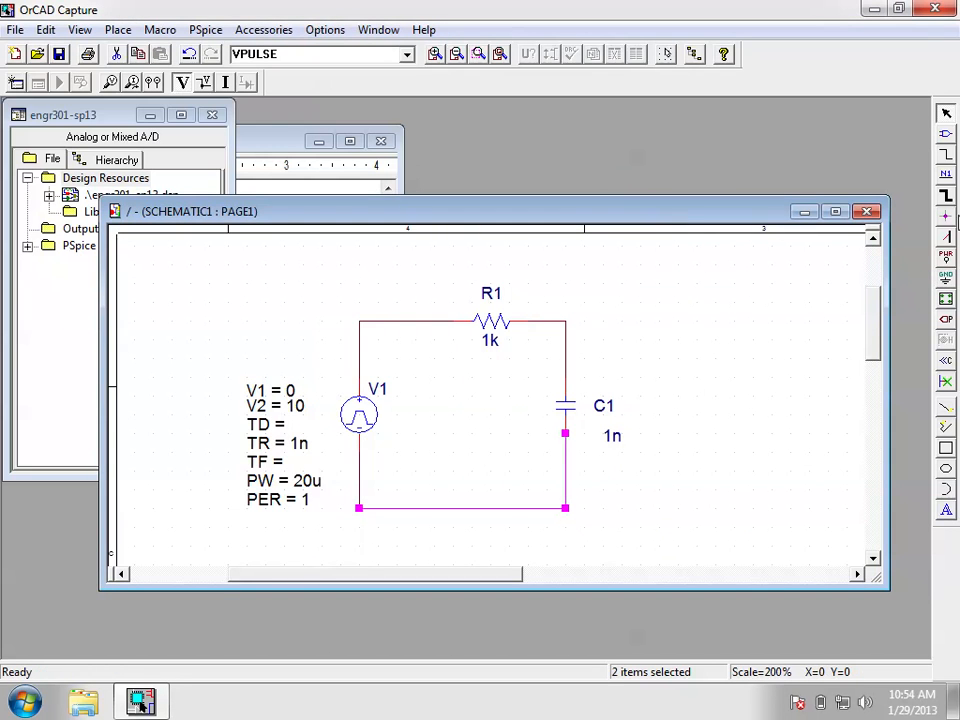
click(946, 282)
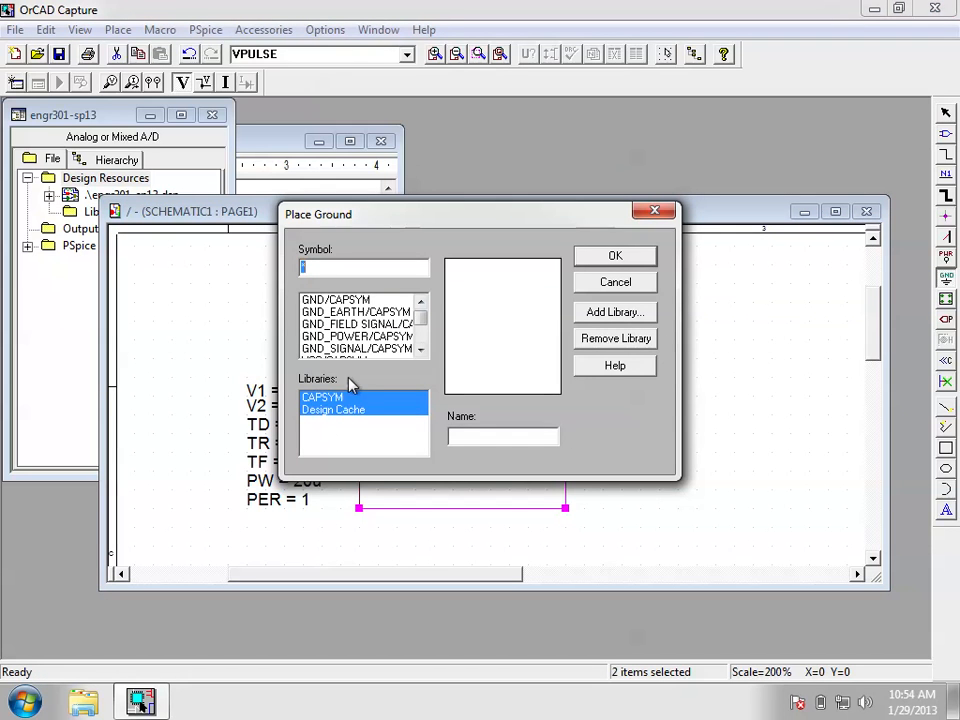
click(331, 398)
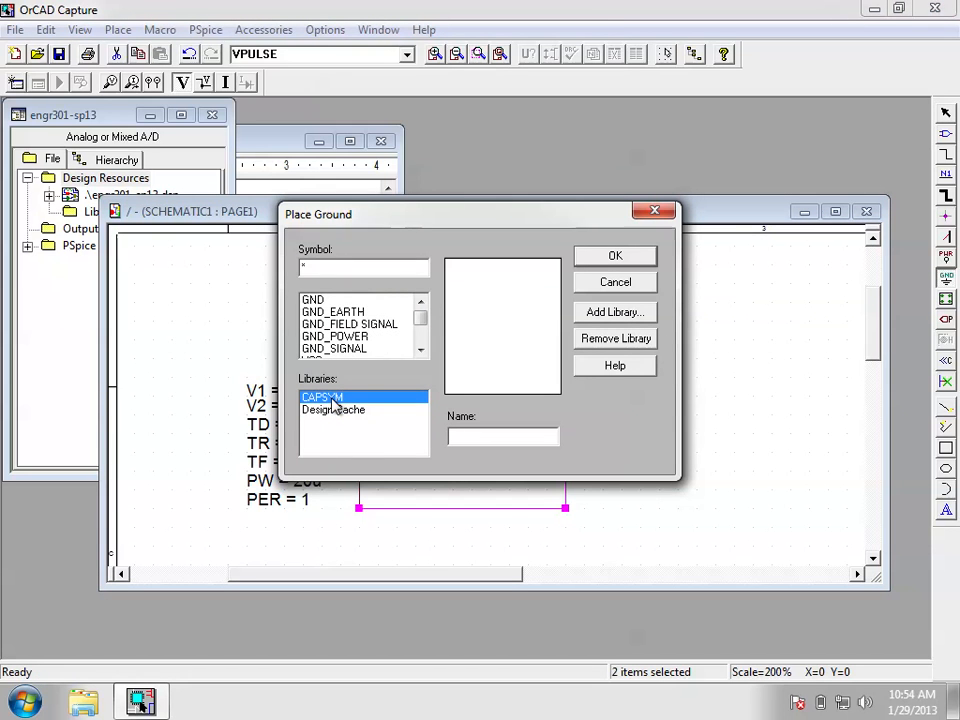
click(315, 302)
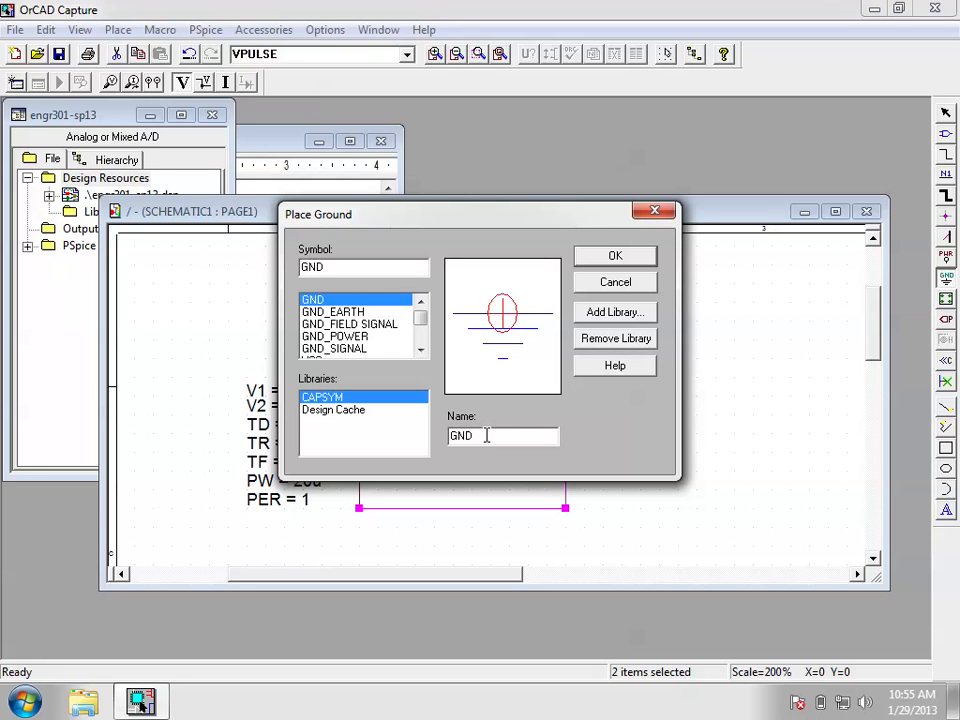
key(BackSpace)
key(BackSpace)
text(0)
click(638, 258)
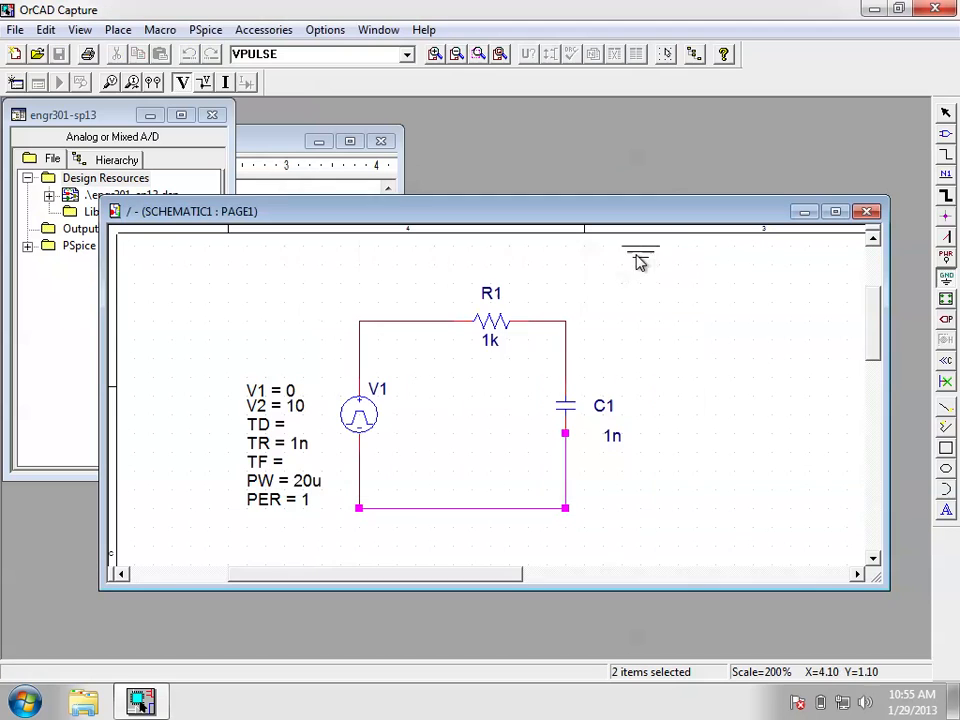
click(452, 565)
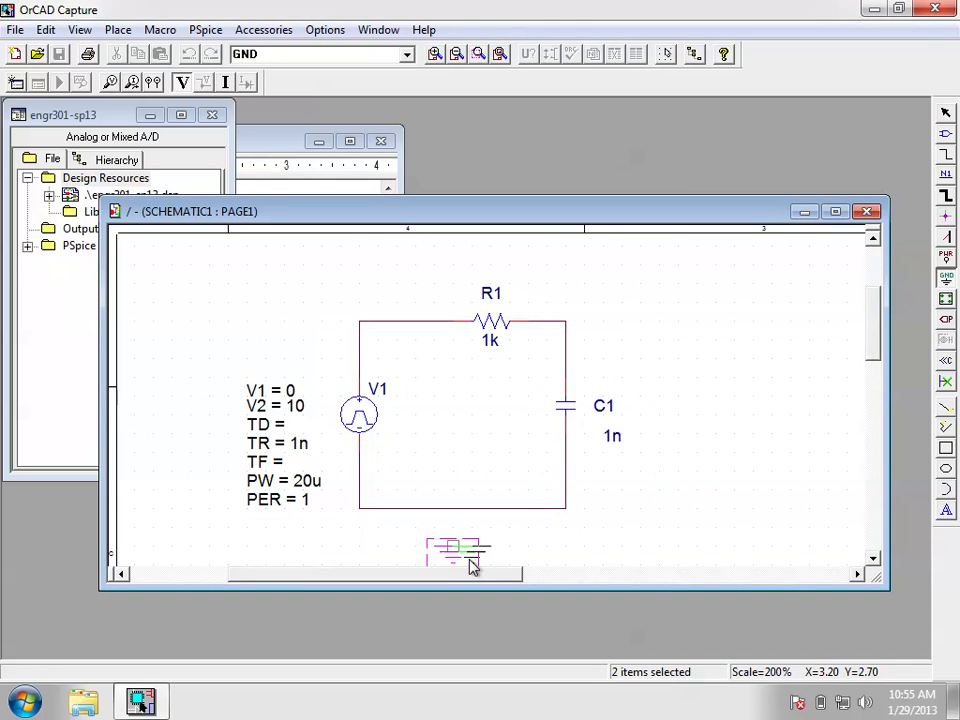
Wire the ground symbol up to the circuit's bottom wire and leave wire placement.
click(945, 154)
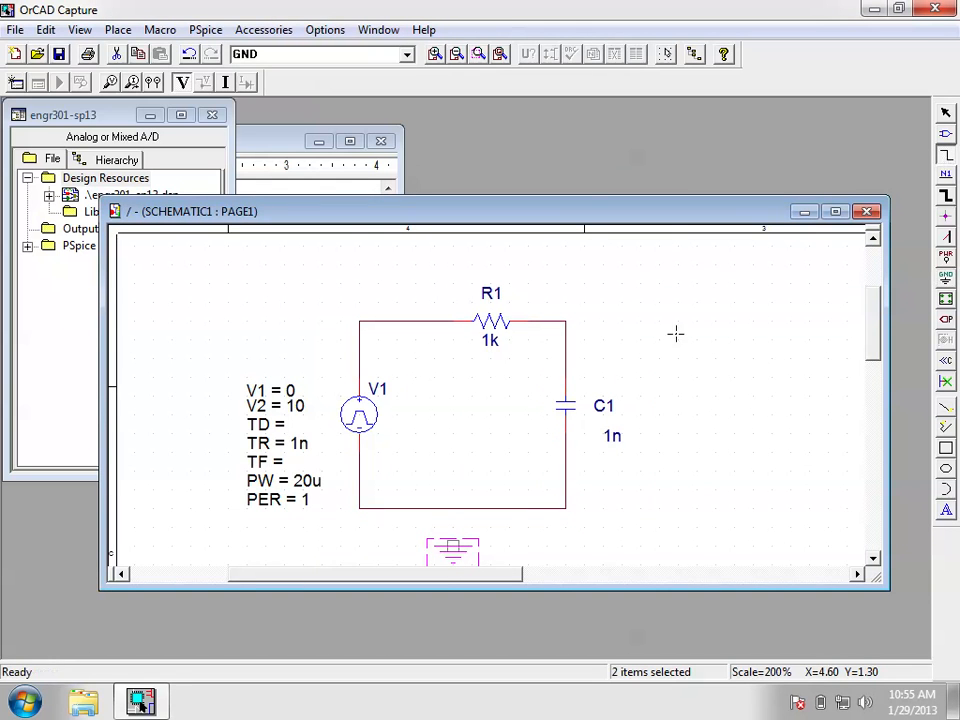
click(452, 538)
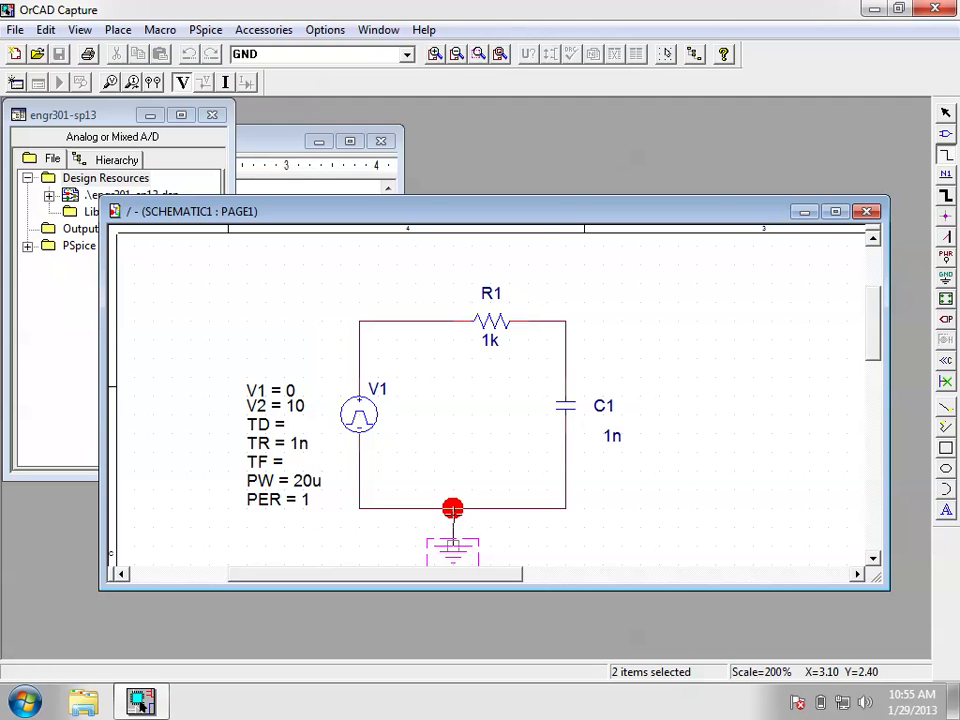
click(452, 508)
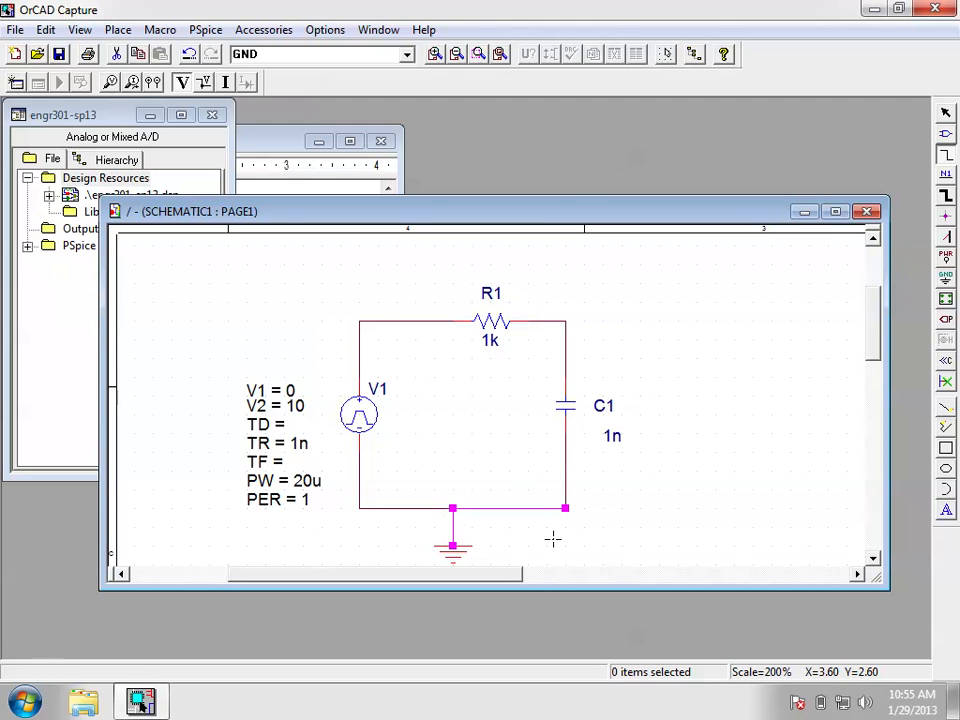
scroll(649, 510, down, 2)
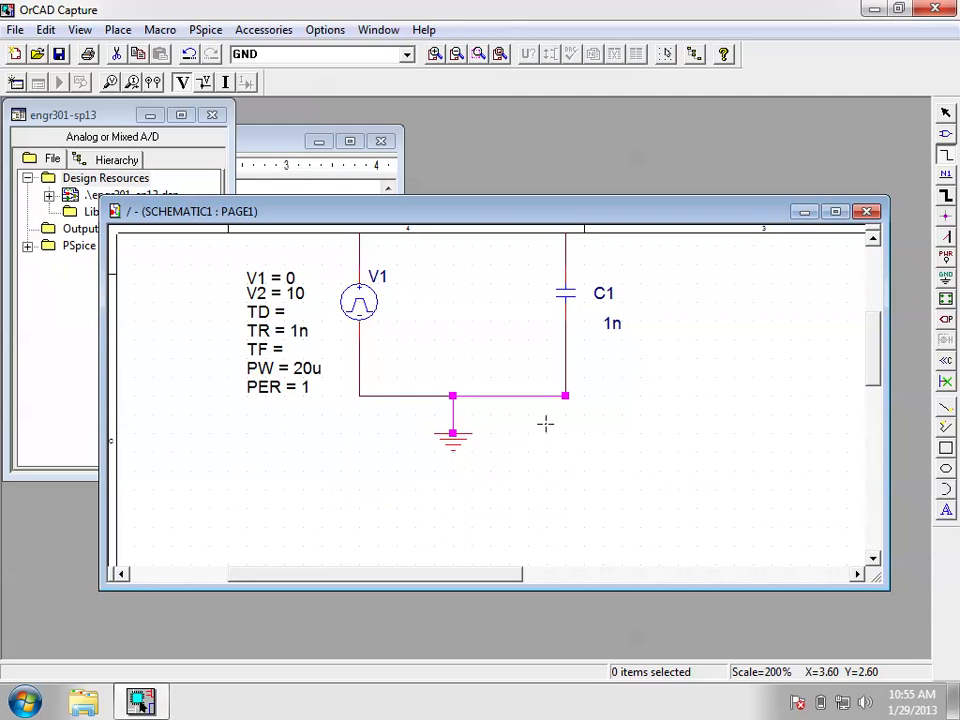
scroll(545, 424, up, 2)
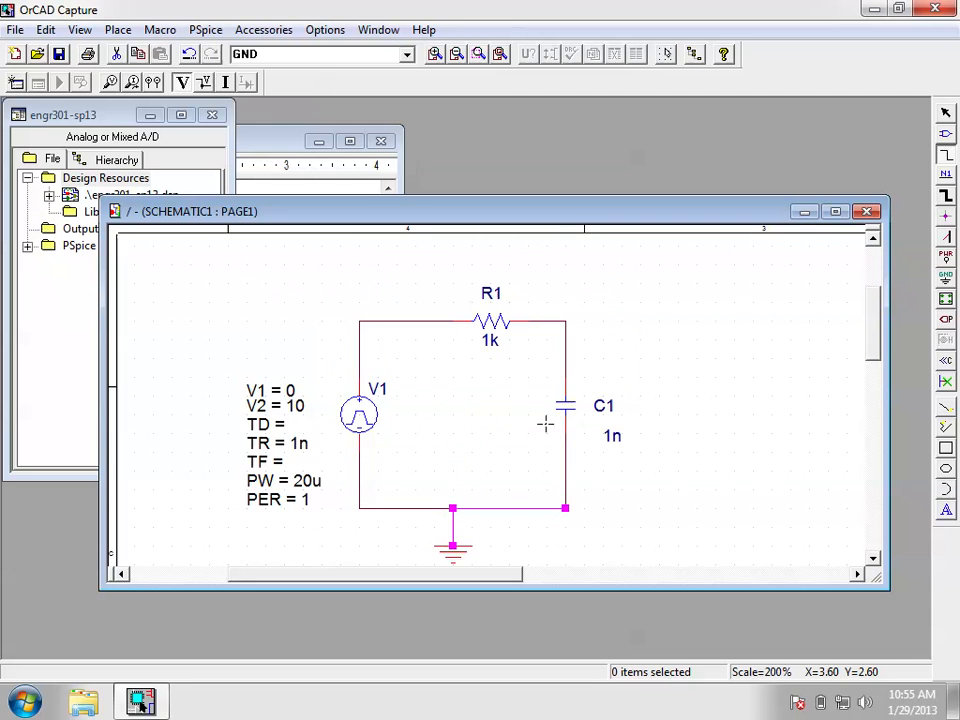
click(697, 452)
key(Escape)
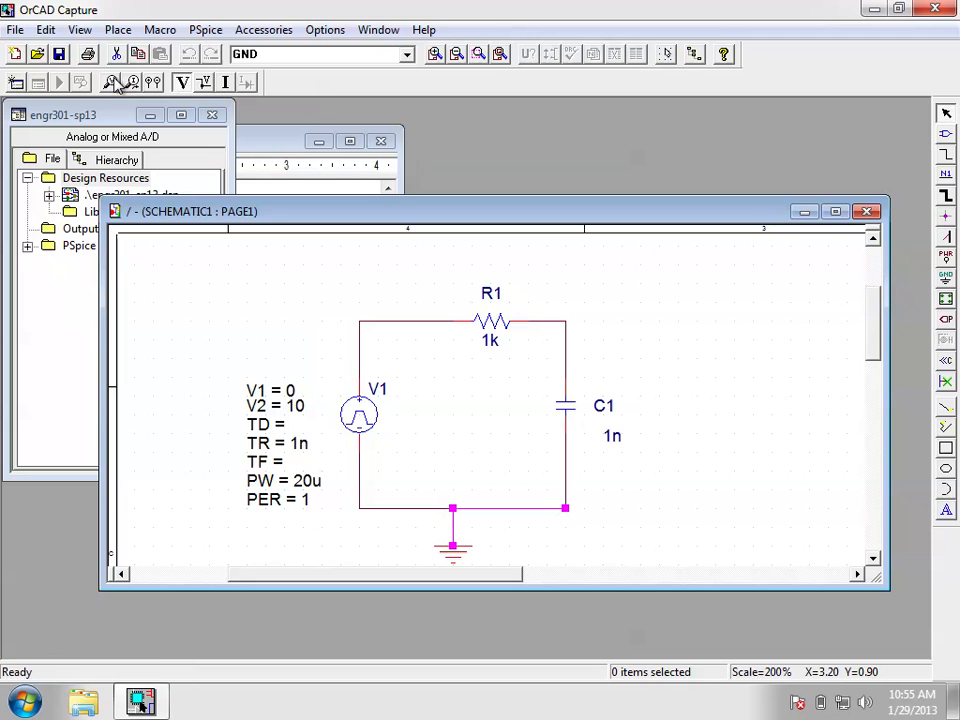
Place a voltage marker on the node between R1 and C1 and leave marker placement.
click(572, 327)
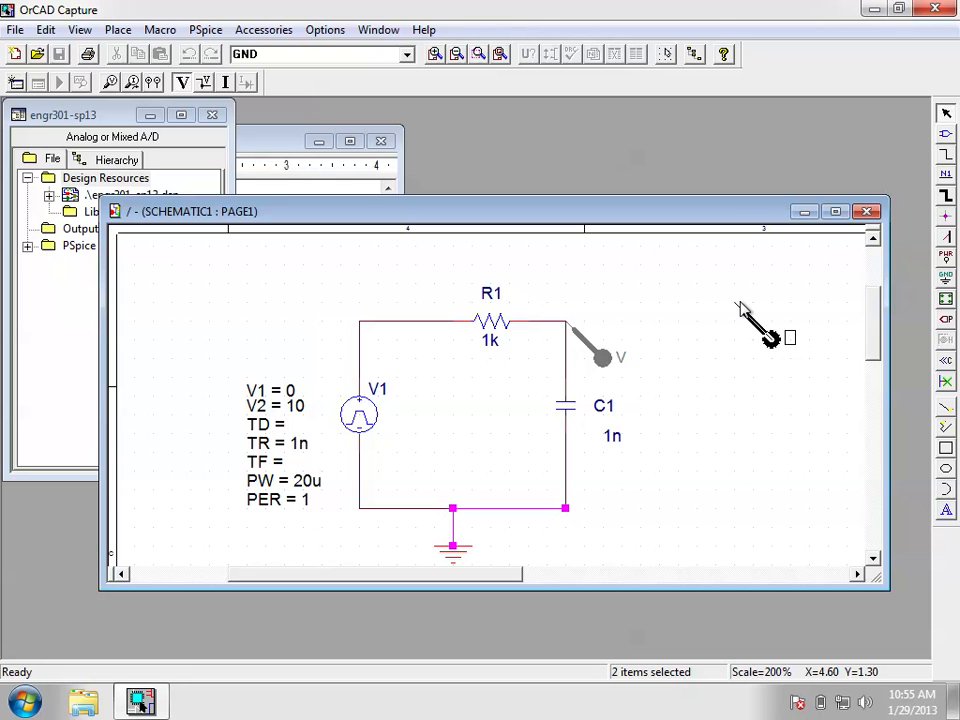
key(Escape)
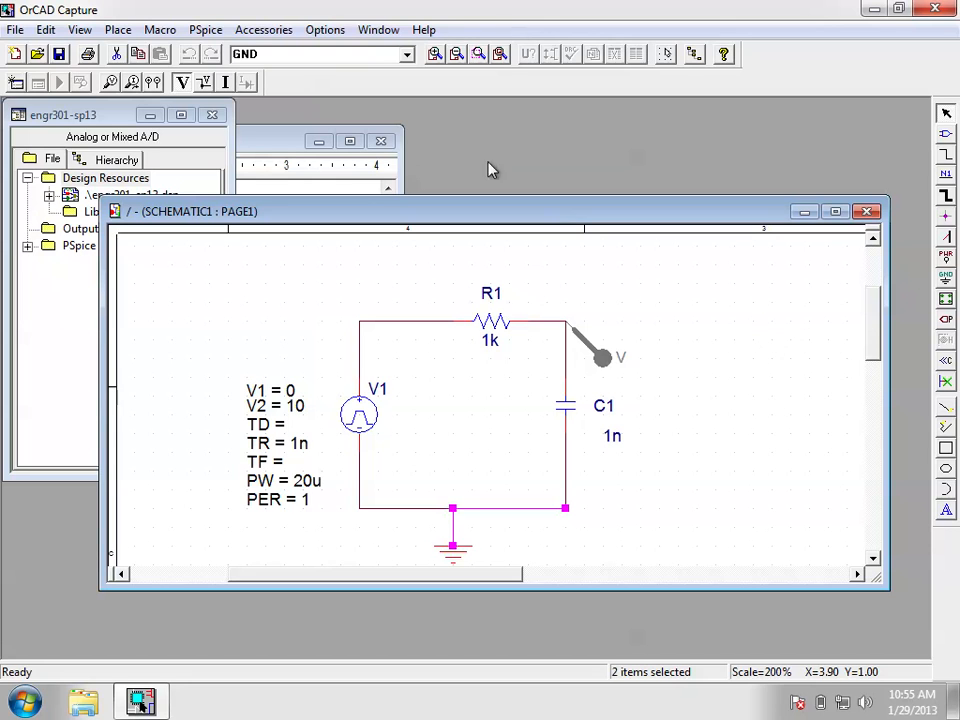
Create the PSpice netlist for the RC circuit.
click(196, 33)
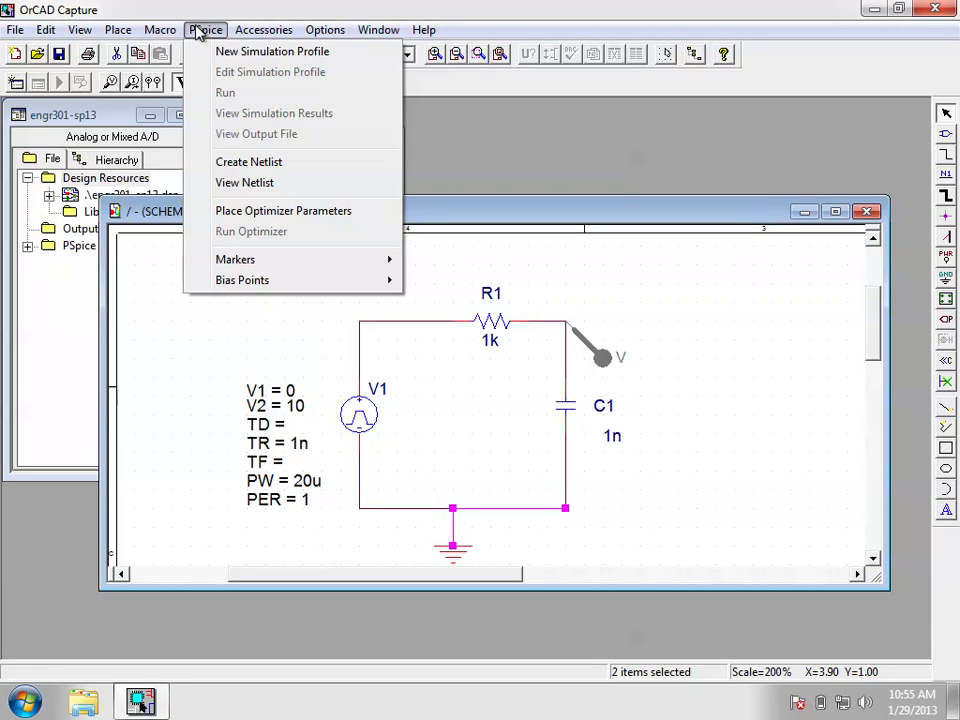
click(200, 30)
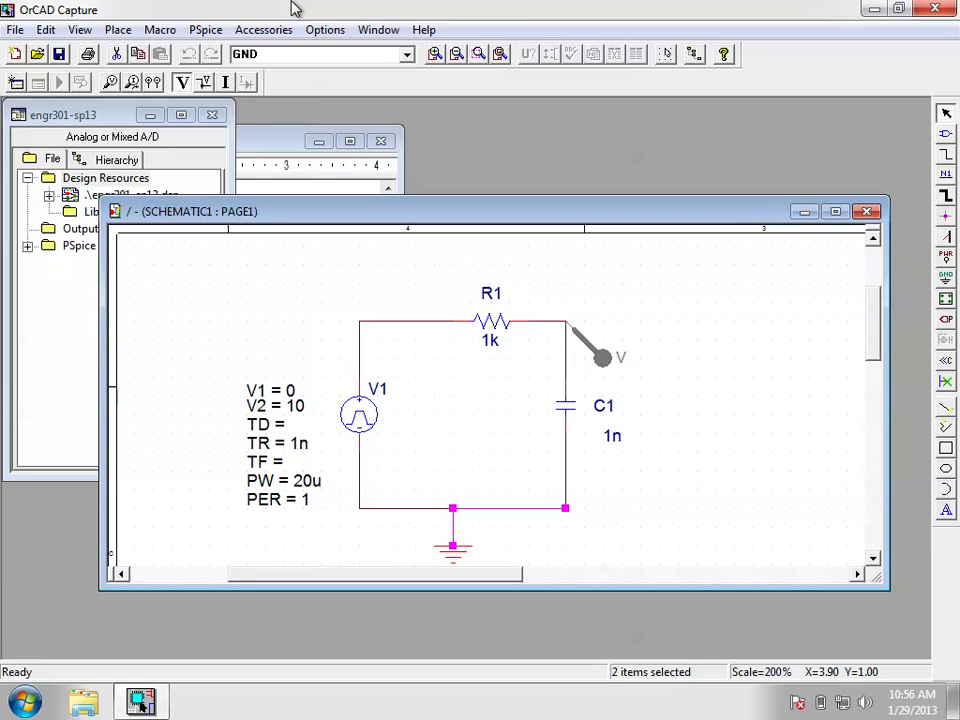
click(207, 31)
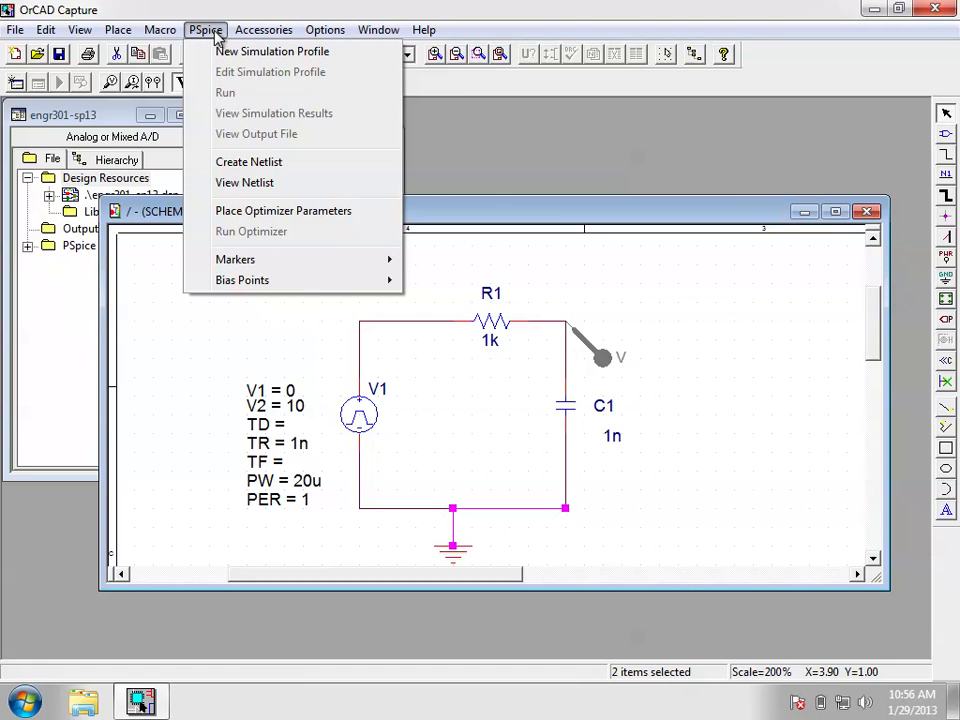
click(233, 163)
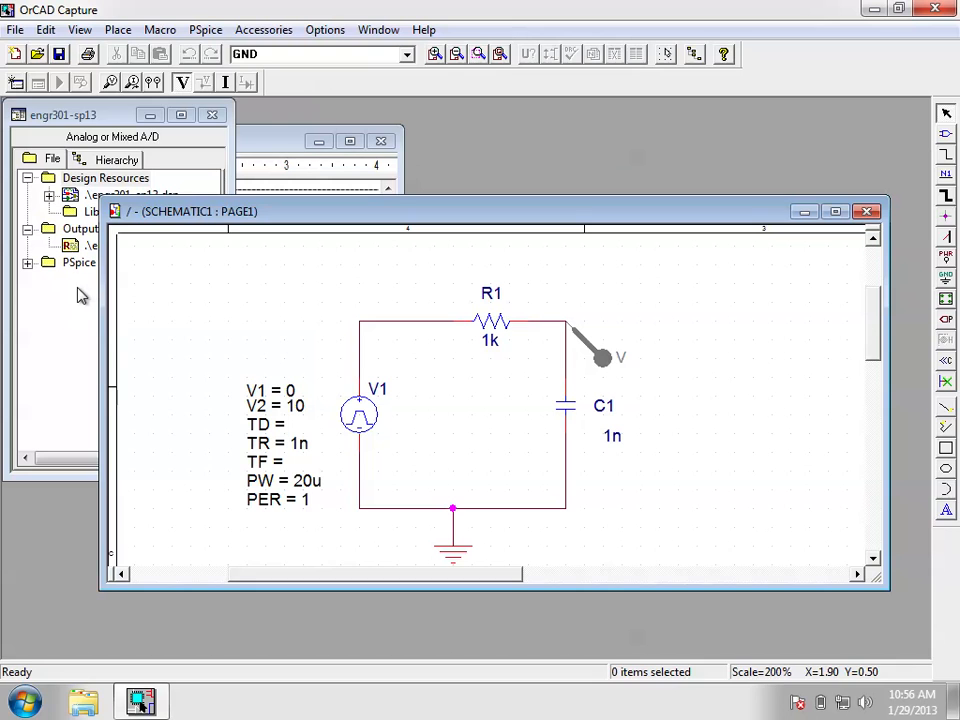
Widen the project window enough to read the output file names and open the netlist engr301-sp13-schematic1.net.
click(80, 295)
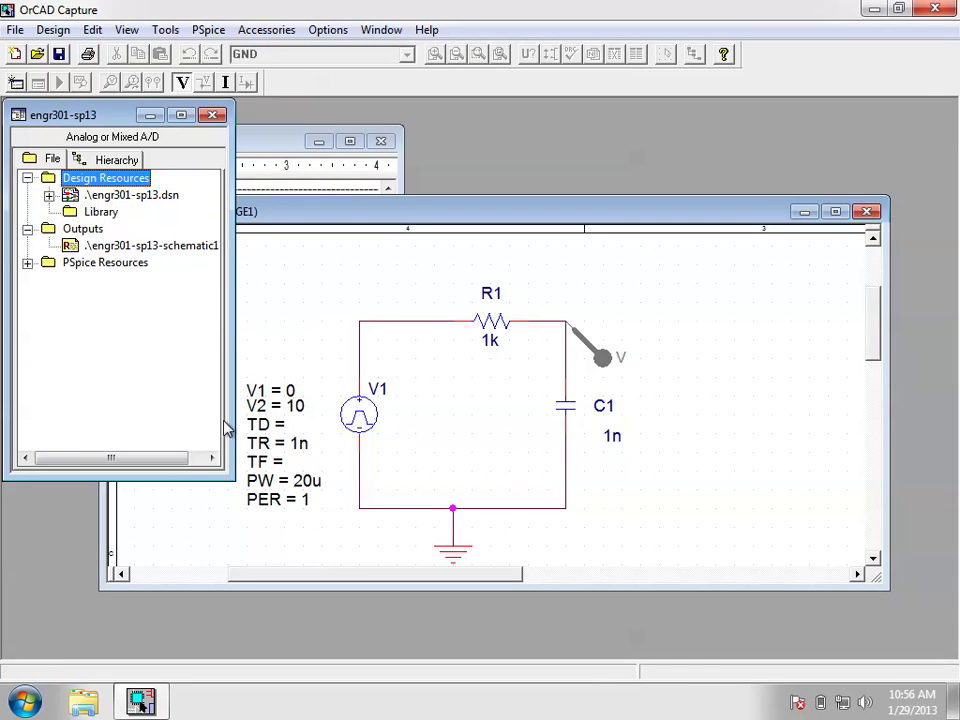
drag(232, 428, 302, 420)
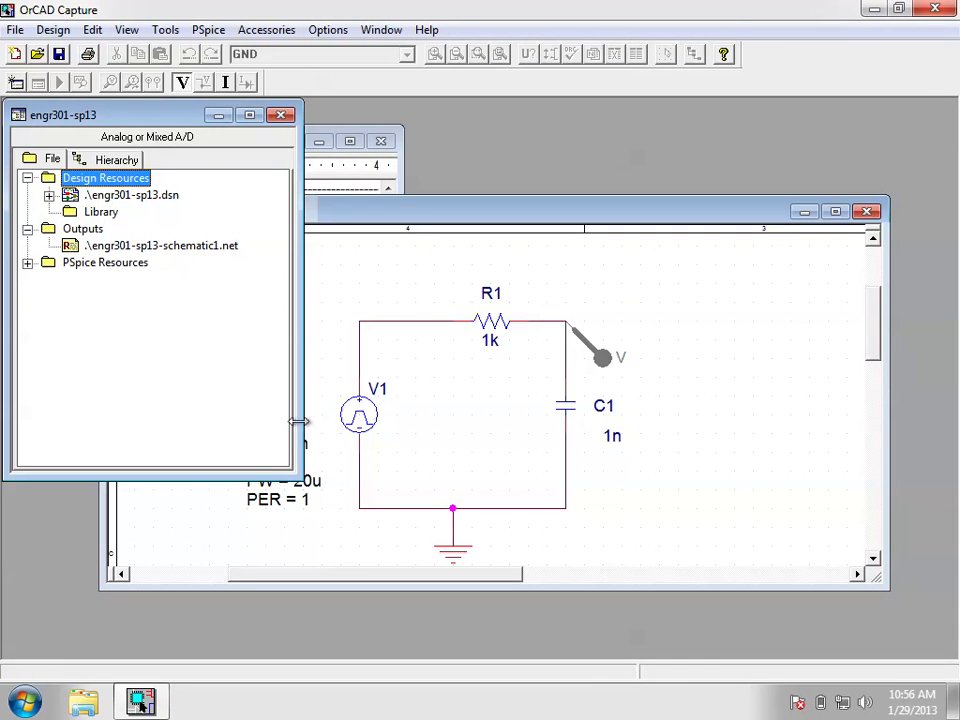
click(160, 246)
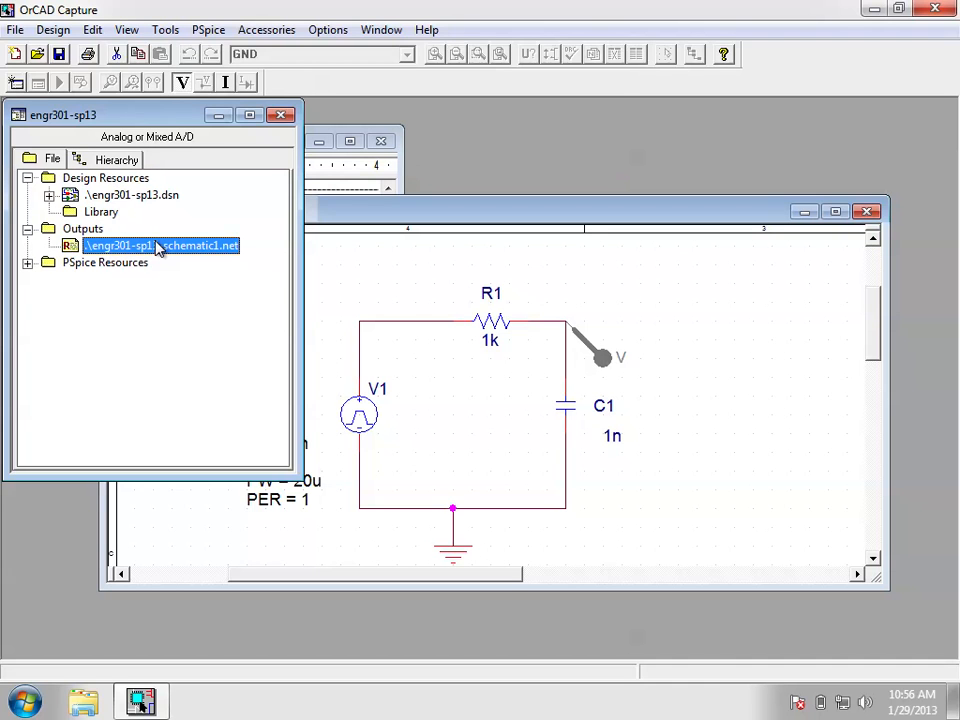
double_click(158, 249)
click(256, 279)
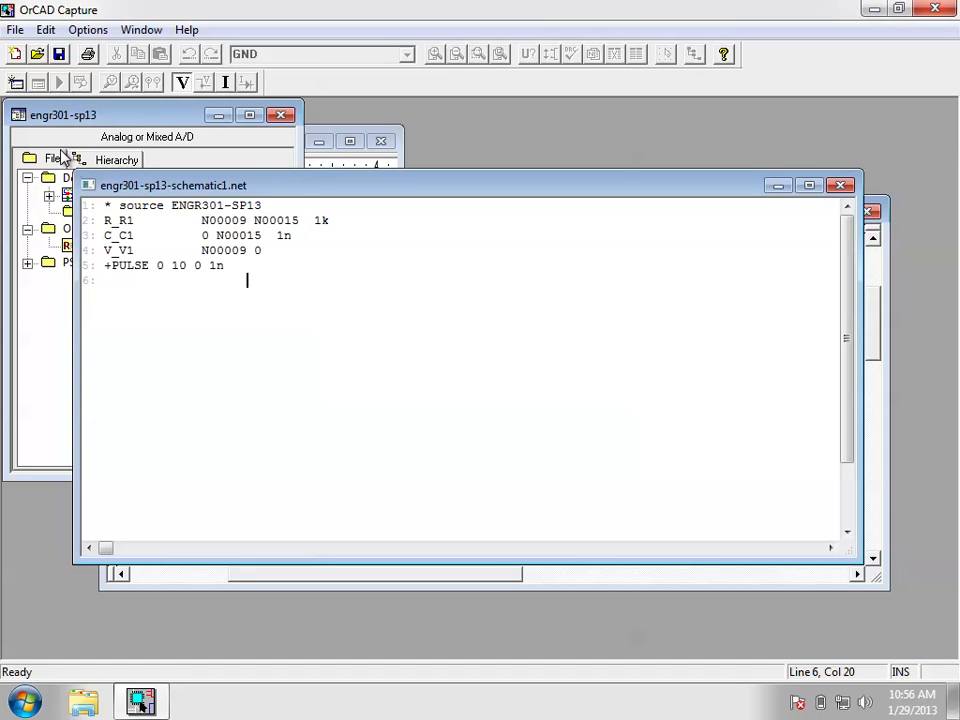
Examine the R_R1 line of the netlist: its part name, its two node names and its resistance value.
drag(141, 220, 106, 221)
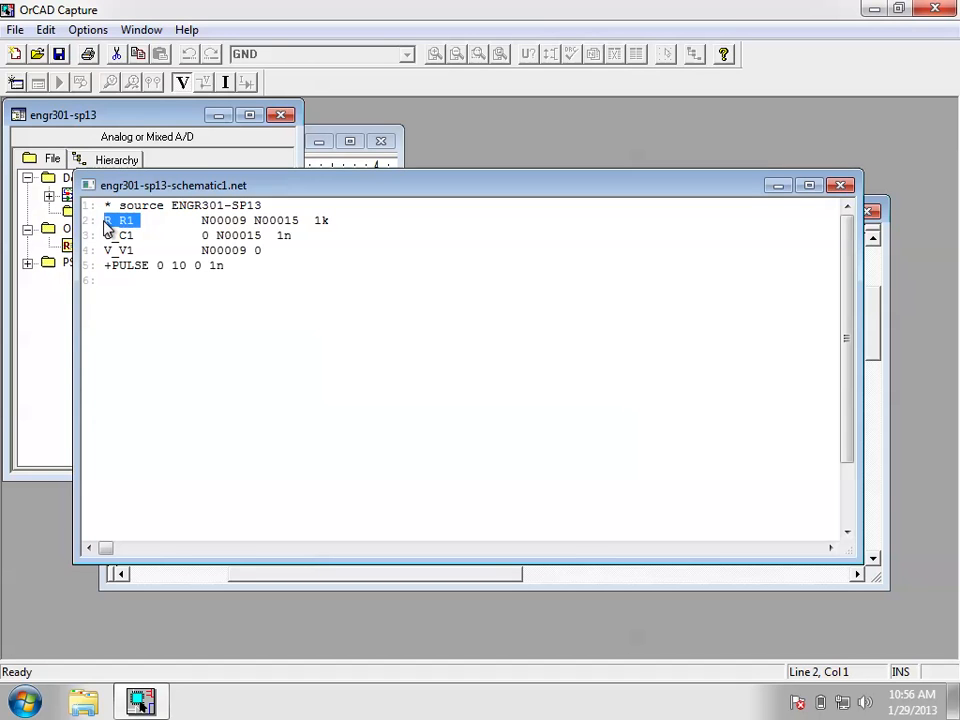
click(201, 220)
drag(201, 220, 249, 220)
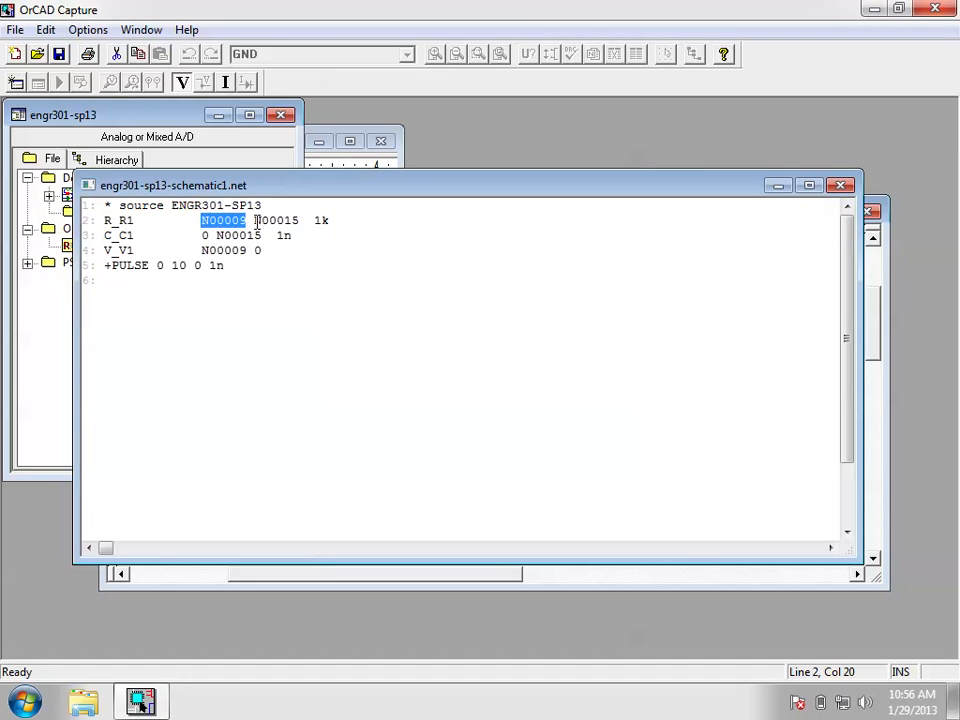
click(202, 221)
click(253, 220)
drag(202, 220, 248, 219)
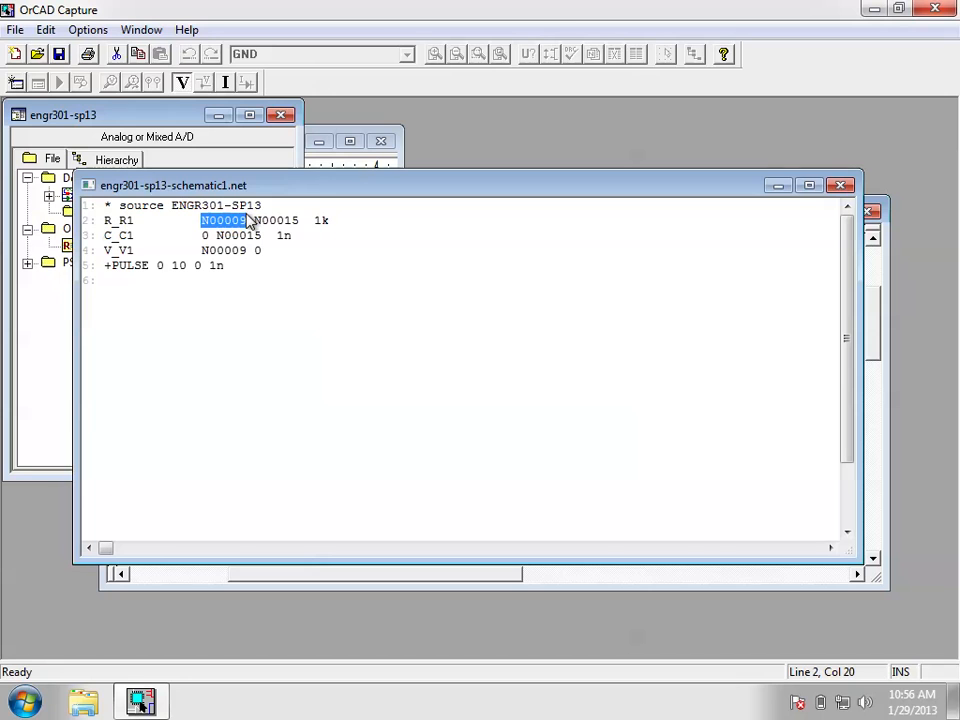
click(254, 220)
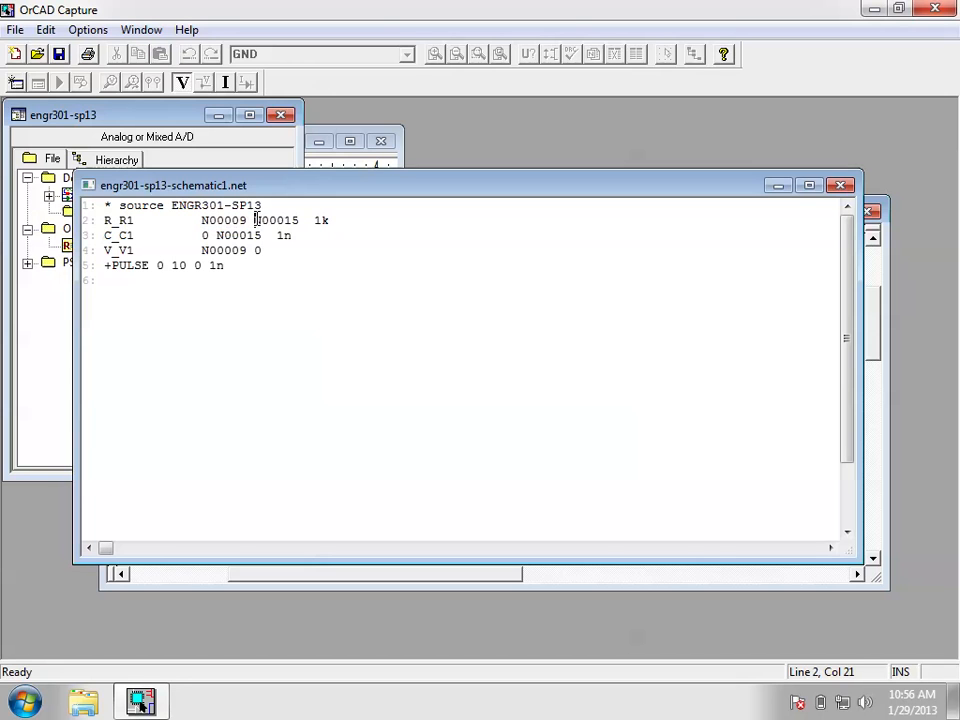
drag(254, 220, 300, 222)
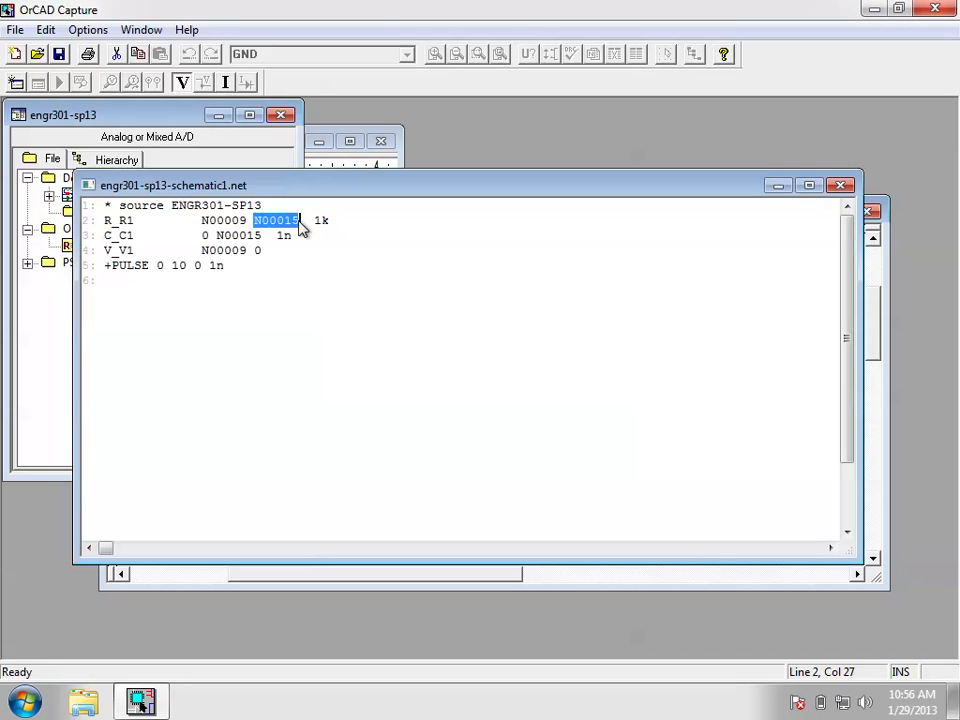
click(320, 220)
click(317, 220)
double_click(319, 220)
click(275, 221)
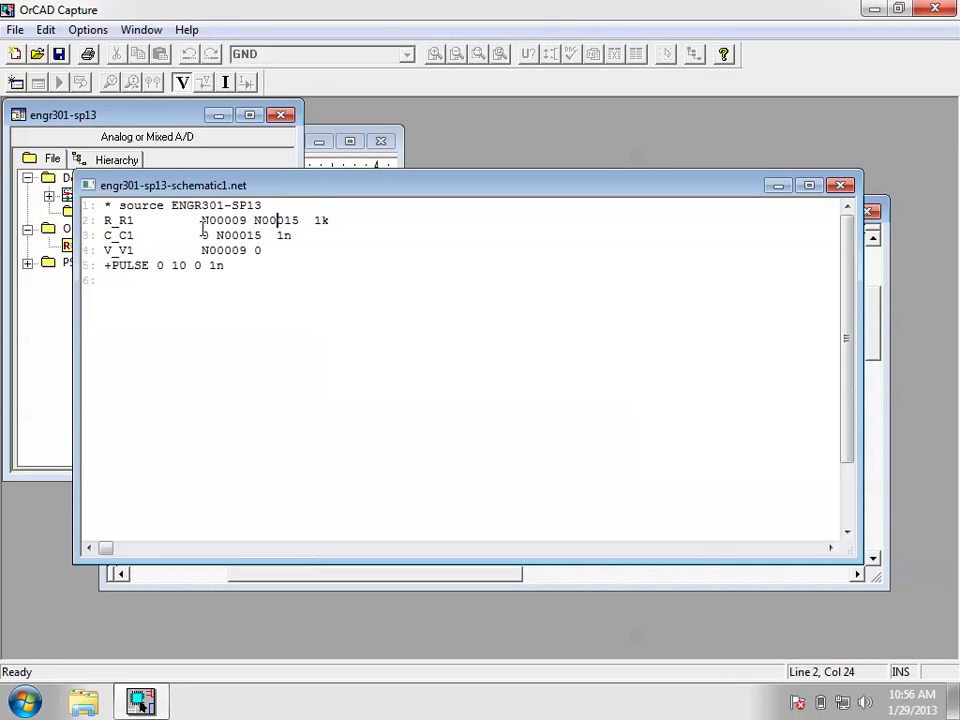
Examine how the netlist lines for C1, R1 and V1 share nodes, including ground node 0.
double_click(204, 236)
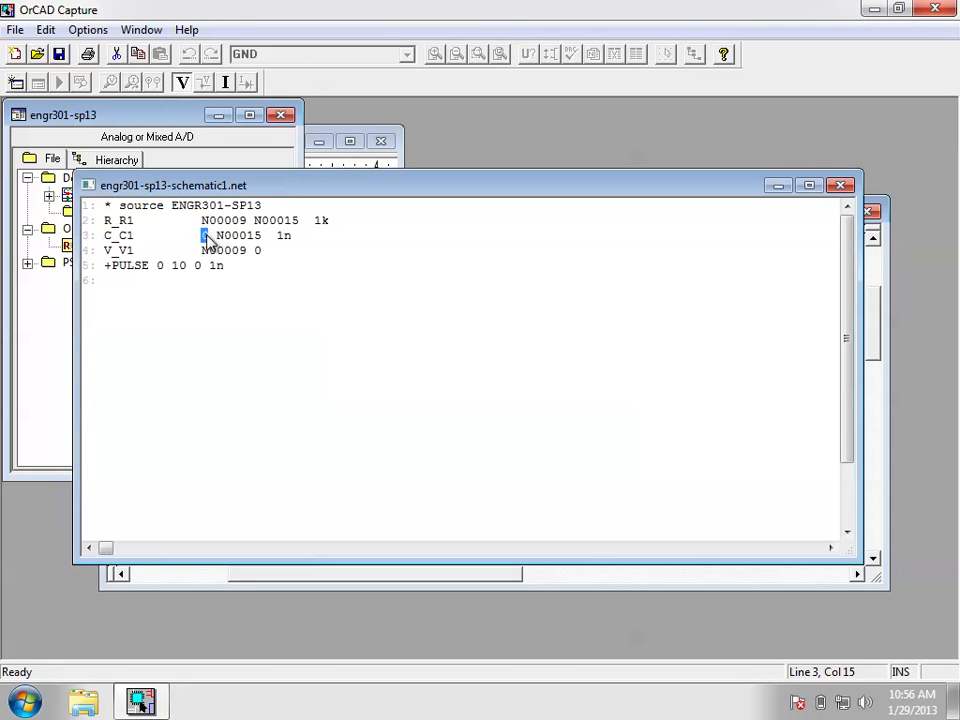
click(261, 235)
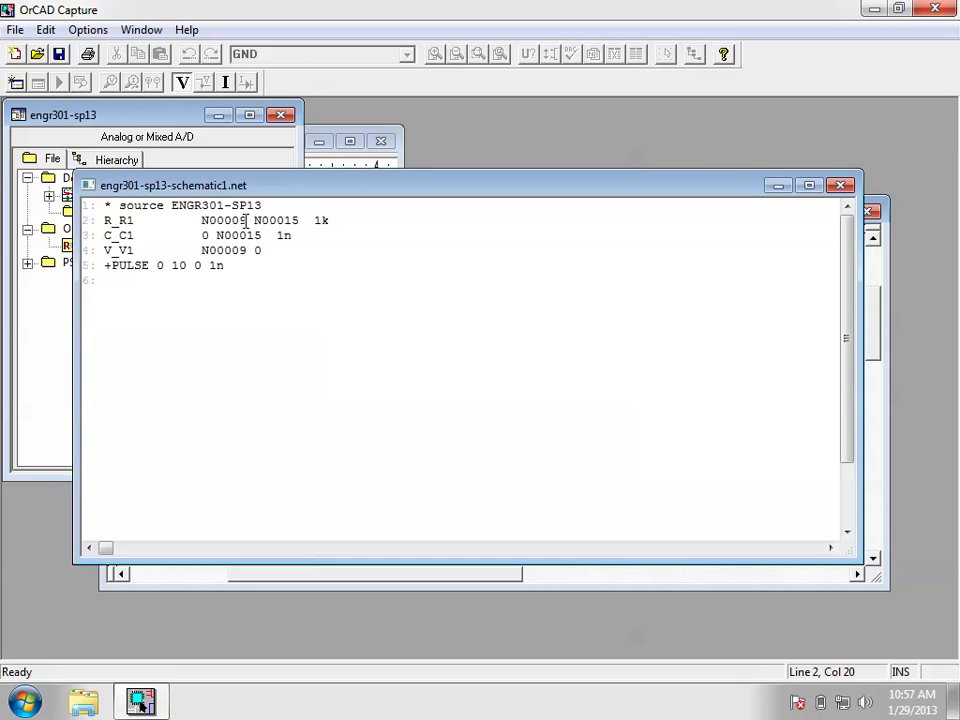
click(201, 235)
drag(201, 235, 209, 236)
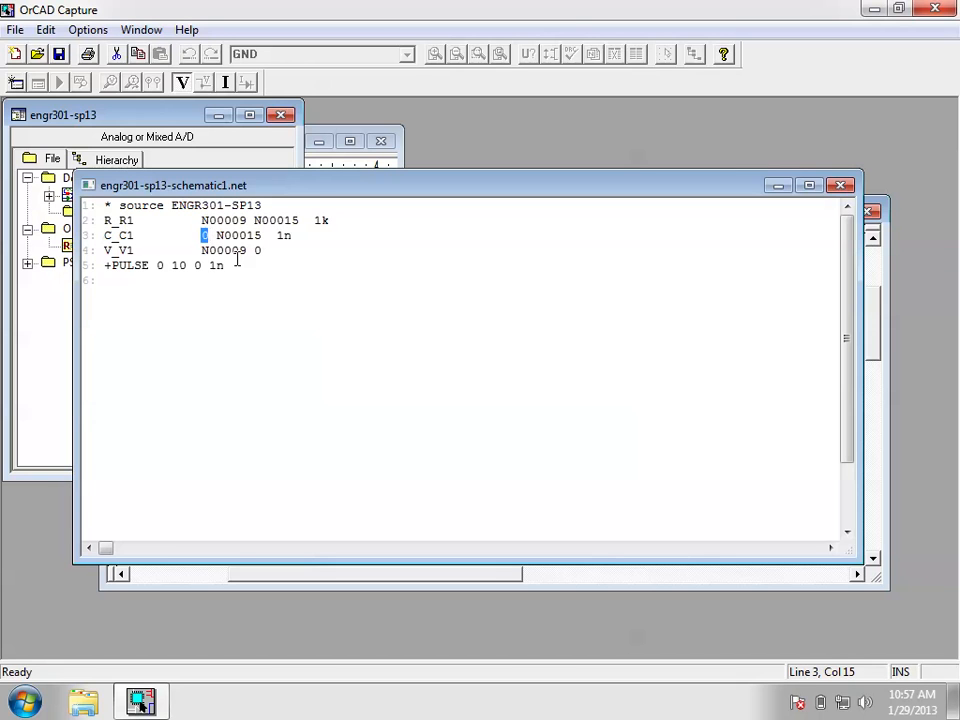
click(238, 265)
click(197, 220)
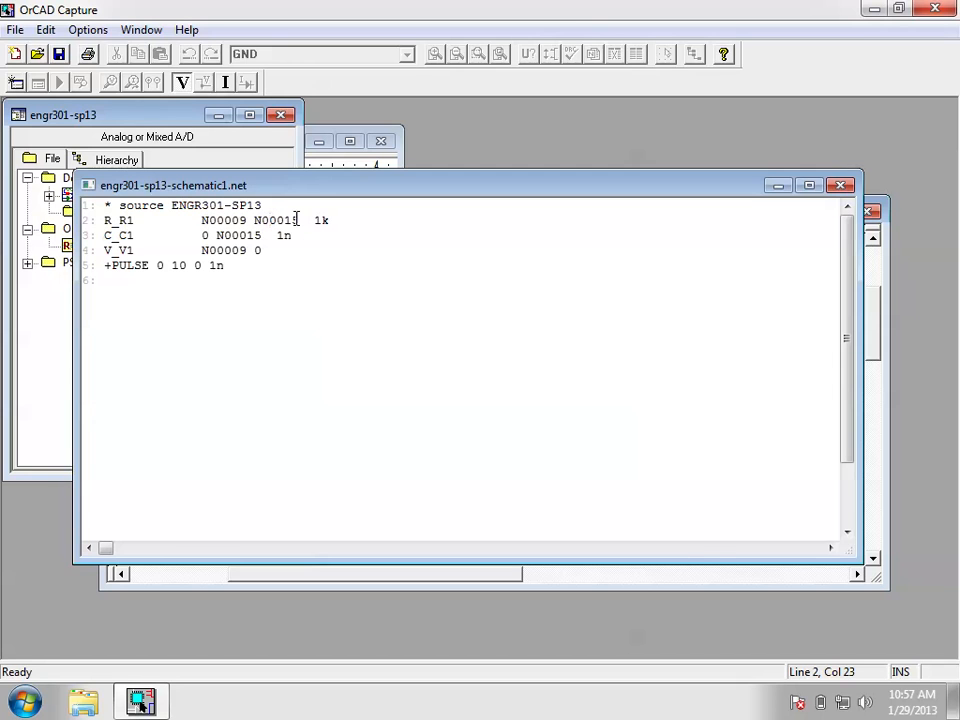
drag(297, 222, 203, 222)
click(207, 221)
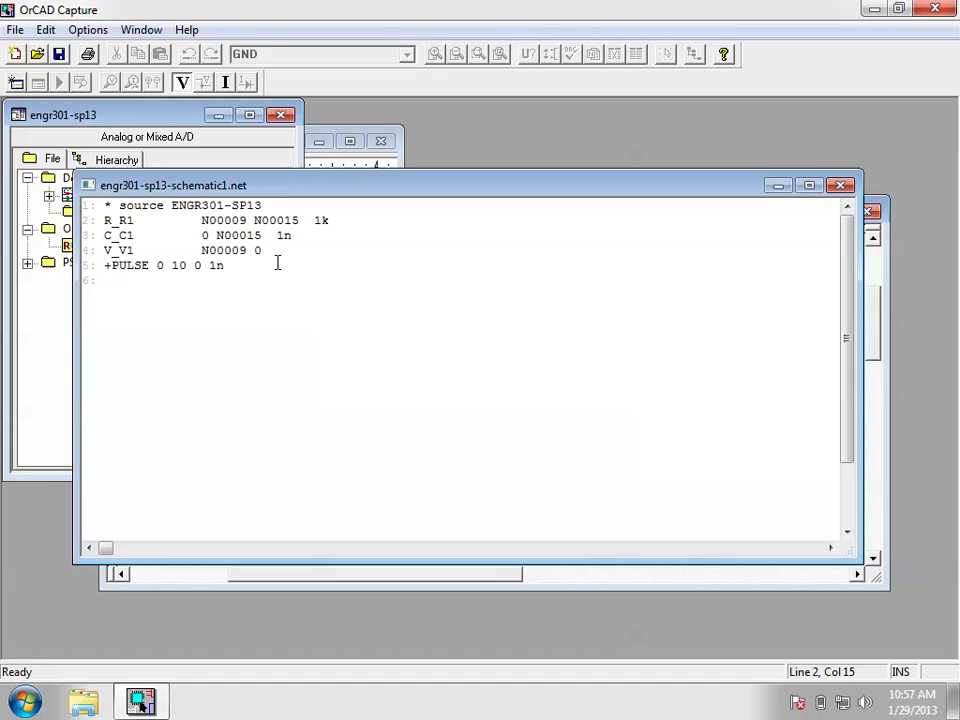
drag(262, 252, 93, 221)
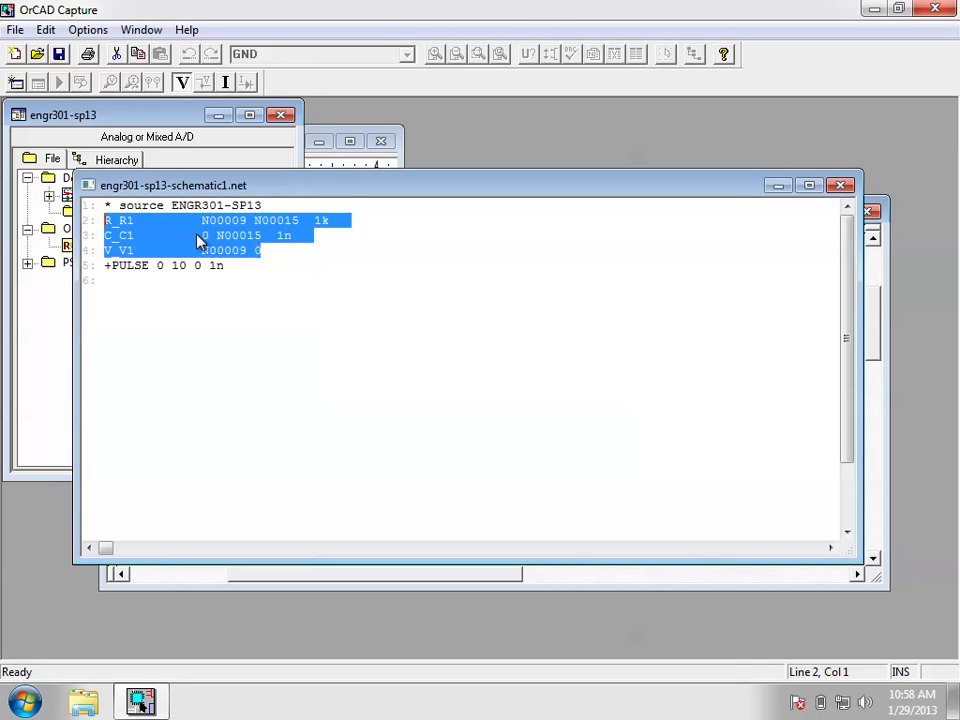
Compare the netlist with the schematic page and close the netlist file.
drag(452, 194, 433, 266)
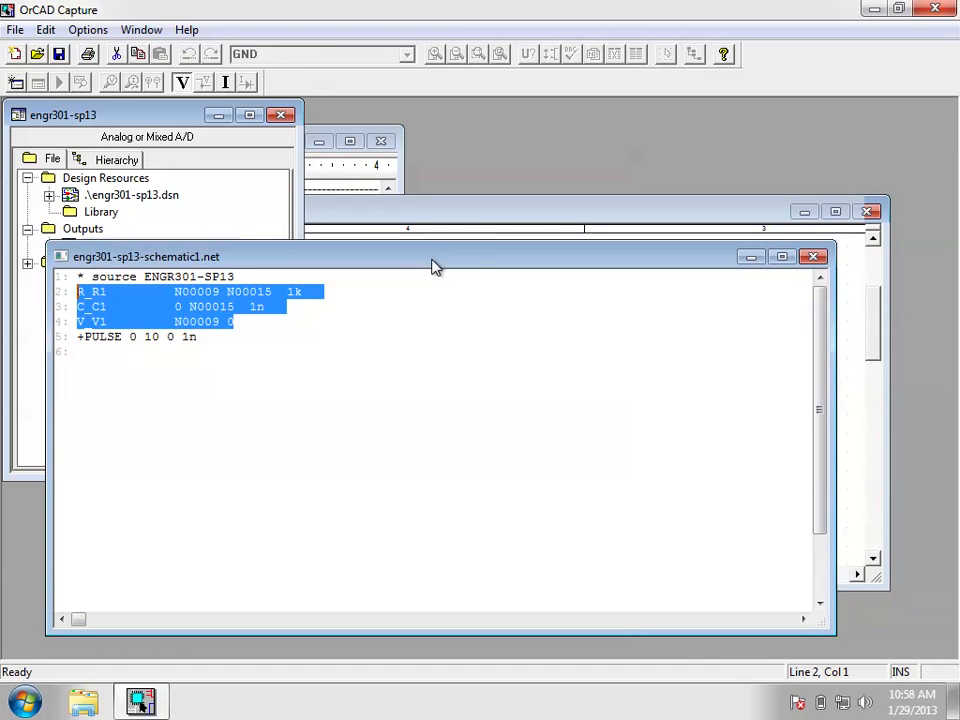
click(507, 232)
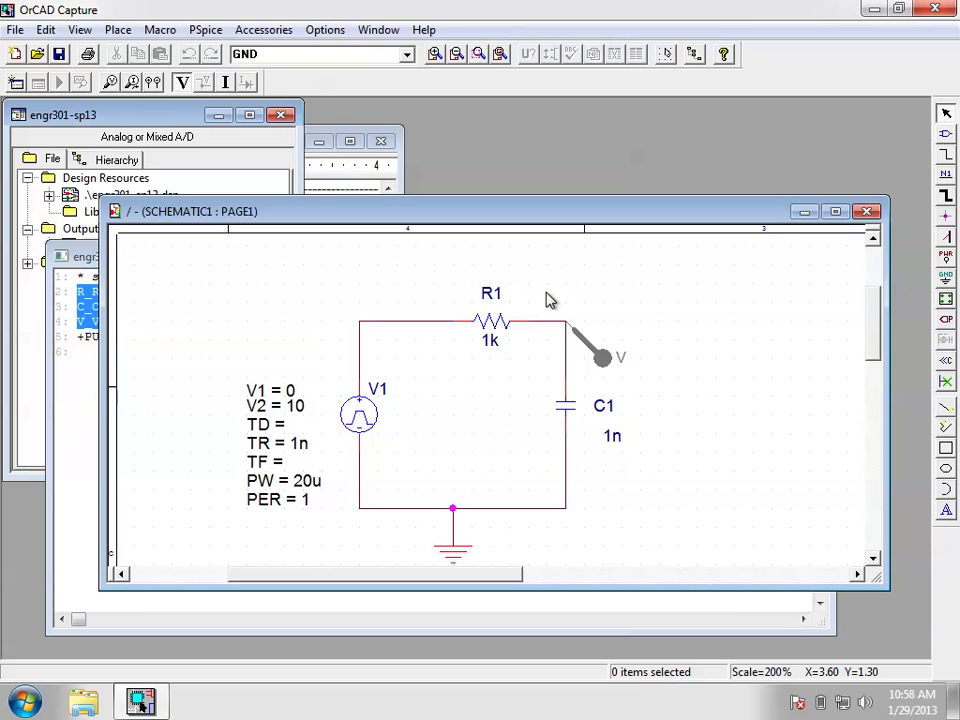
click(82, 257)
drag(197, 257, 189, 204)
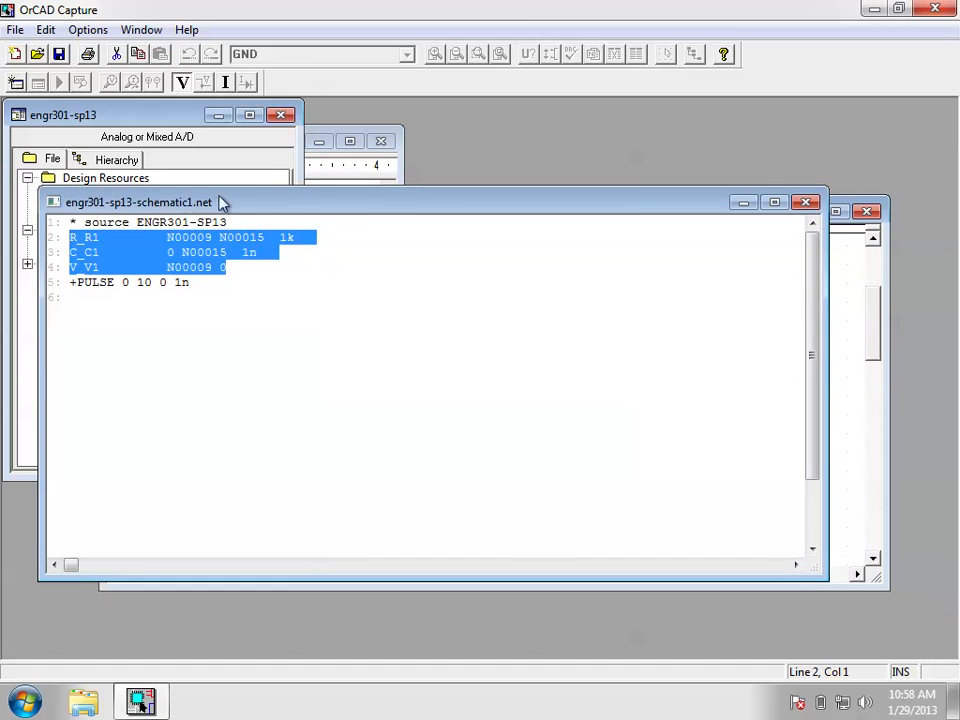
click(806, 204)
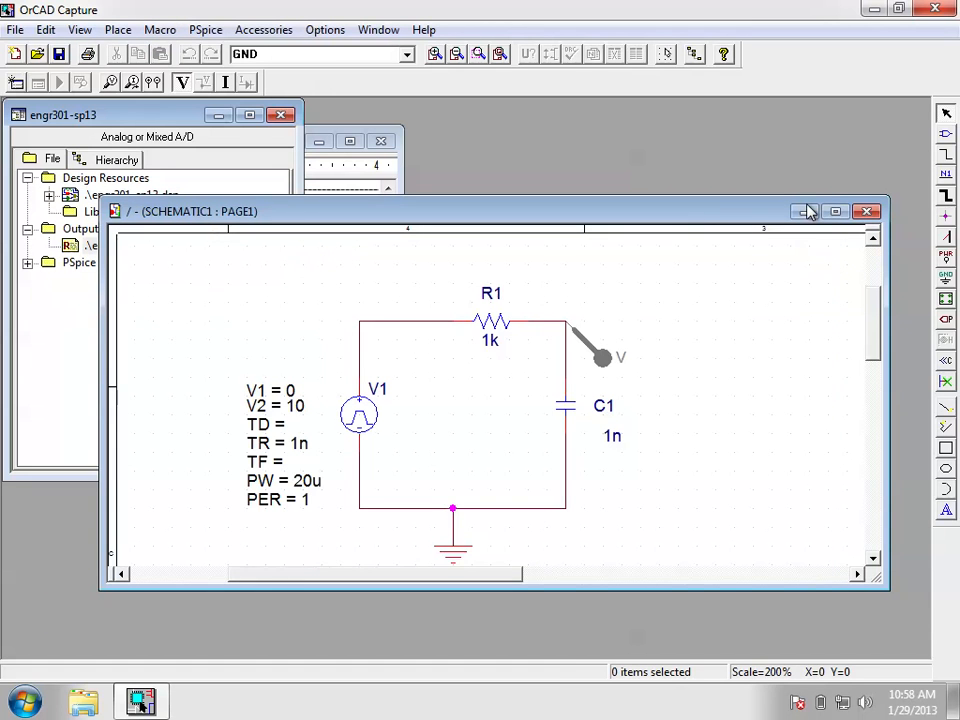
Start a new PSpice simulation profile for SCHEMATIC1.
click(207, 30)
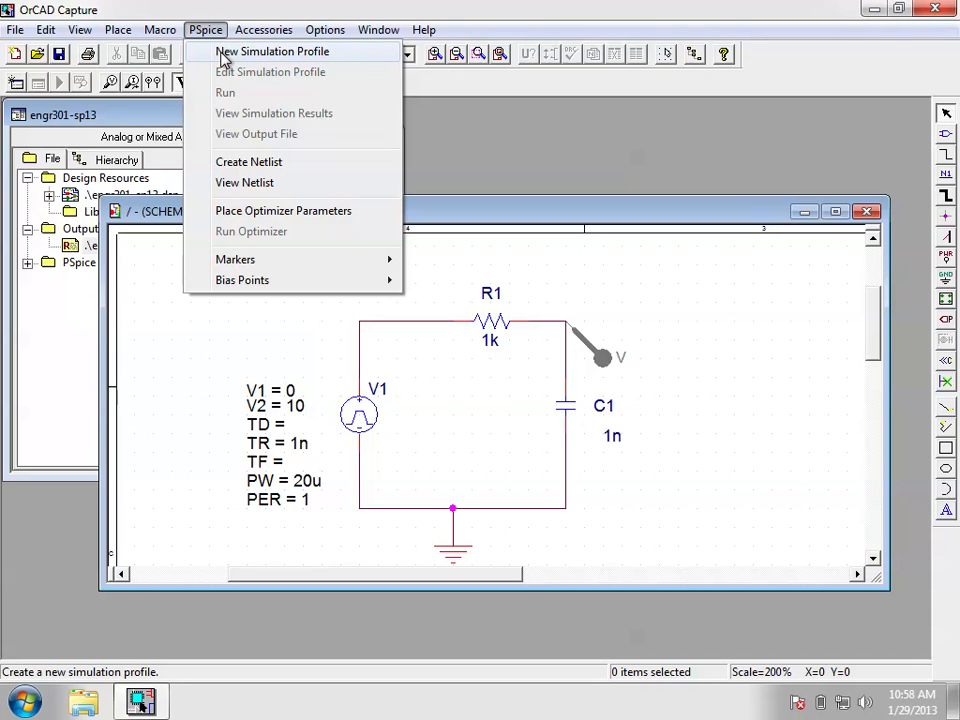
click(222, 52)
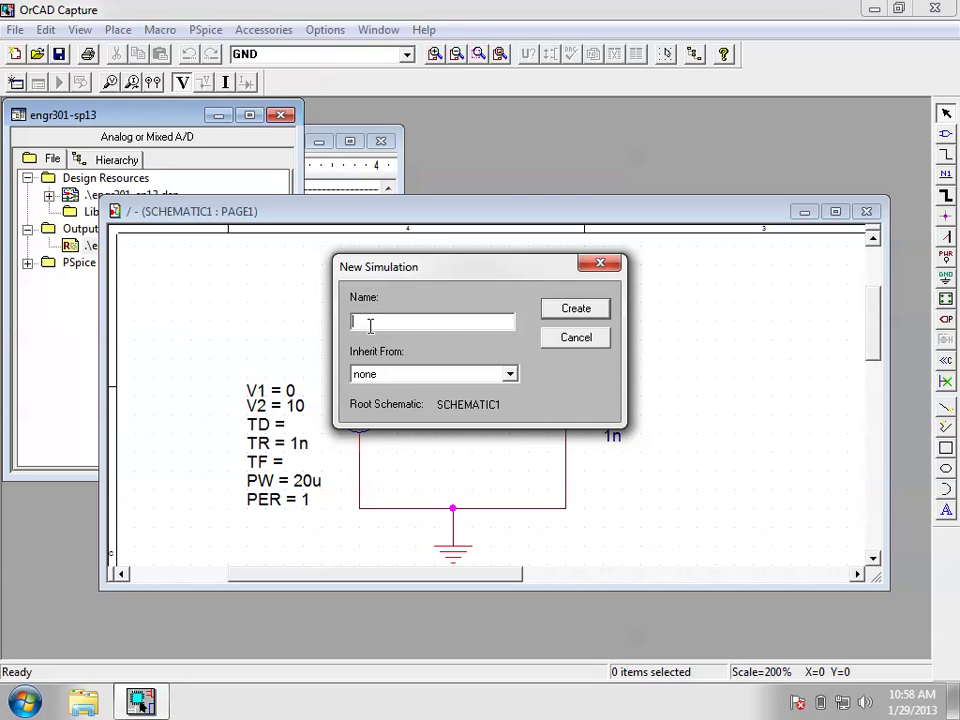
text(my-sim)
key(BackSpace)
key(BackSpace)
text(ftest-)
key(BackSpace)
key(BackSpace)
key(BackSpace)
key(BackSpace)
key(BackSpace)
key(BackSpace)
key(BackSpace)
Name the simulation profile RC-time-response and create it without inheriting from another profile.
text(RC)
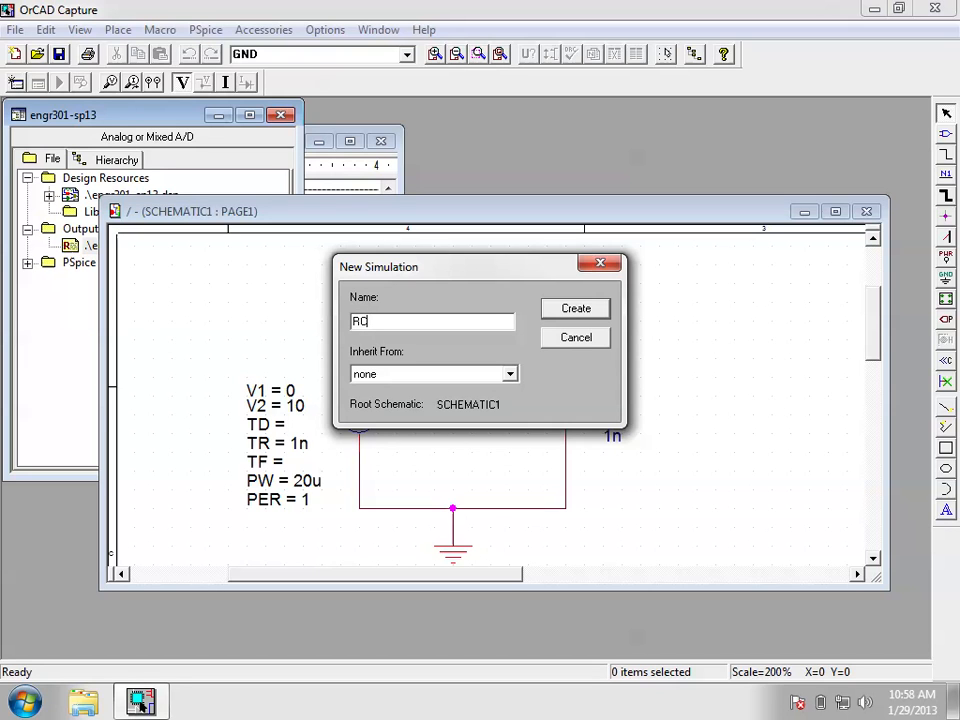
text(-time-r)
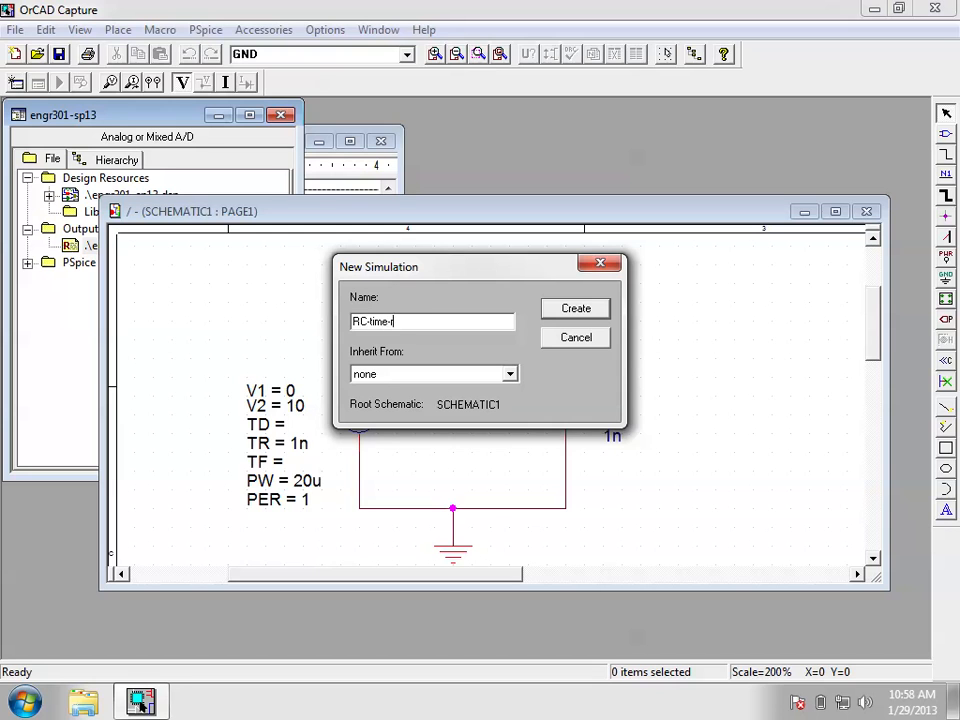
key(BackSpace)
key(BackSpace)
click(574, 312)
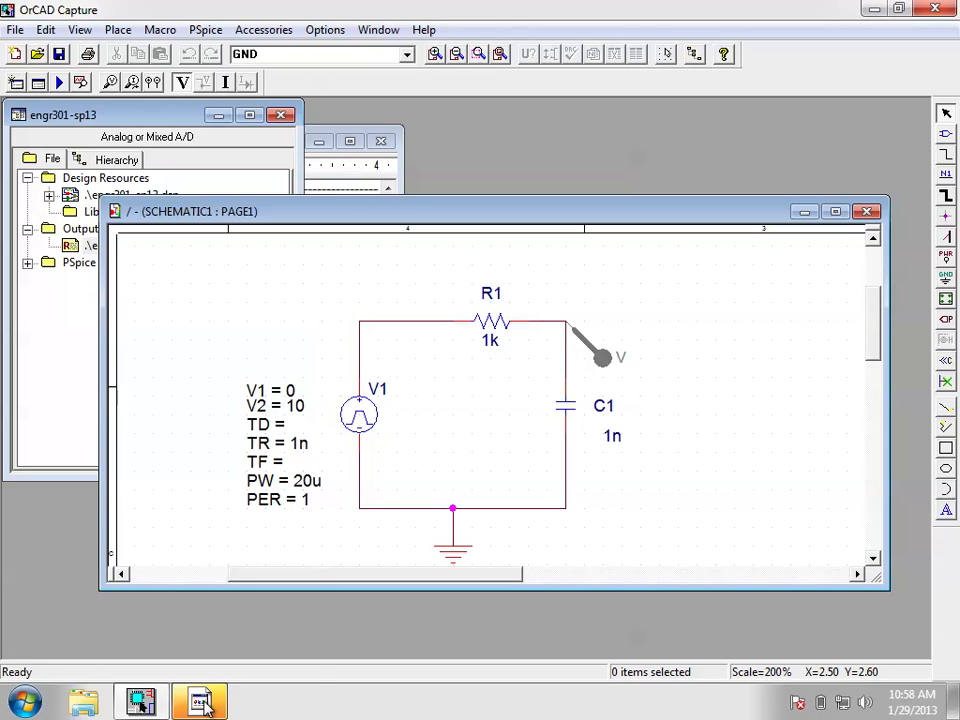
Bring up the RC-time-response simulation settings, review the analysis types and keep Time Domain (Transient).
mouse_move(201, 702)
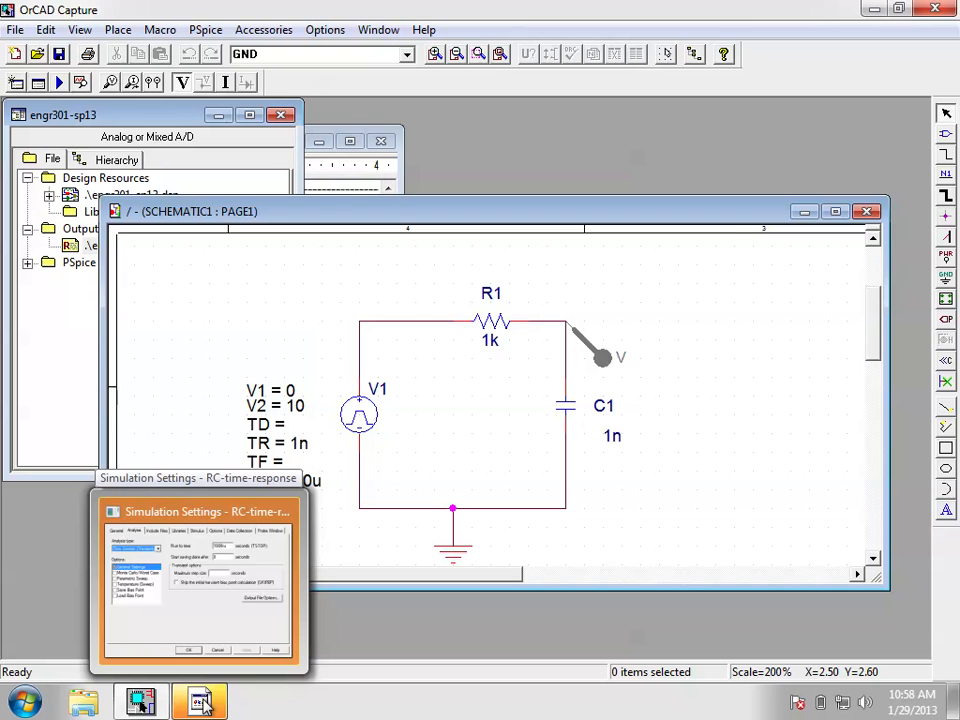
click(201, 702)
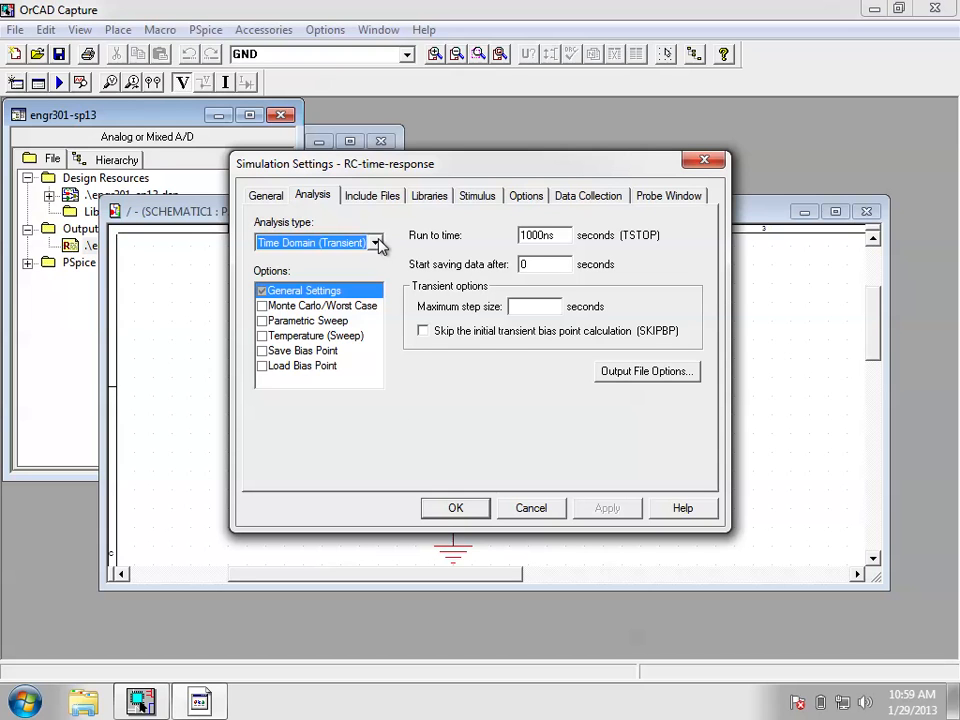
key(super+Tab)
click(375, 243)
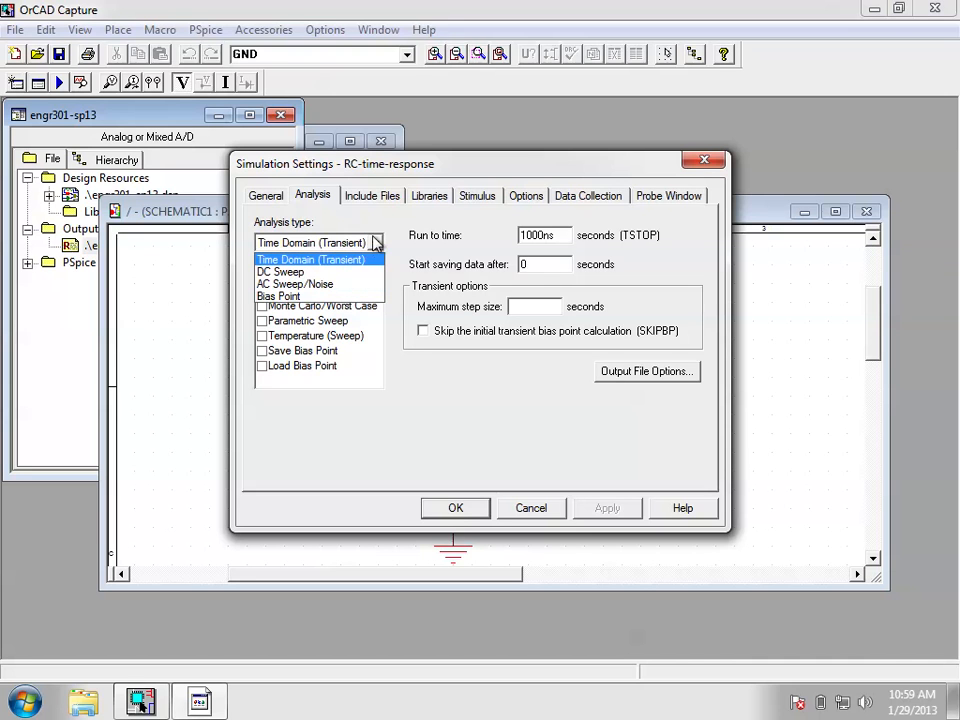
click(375, 243)
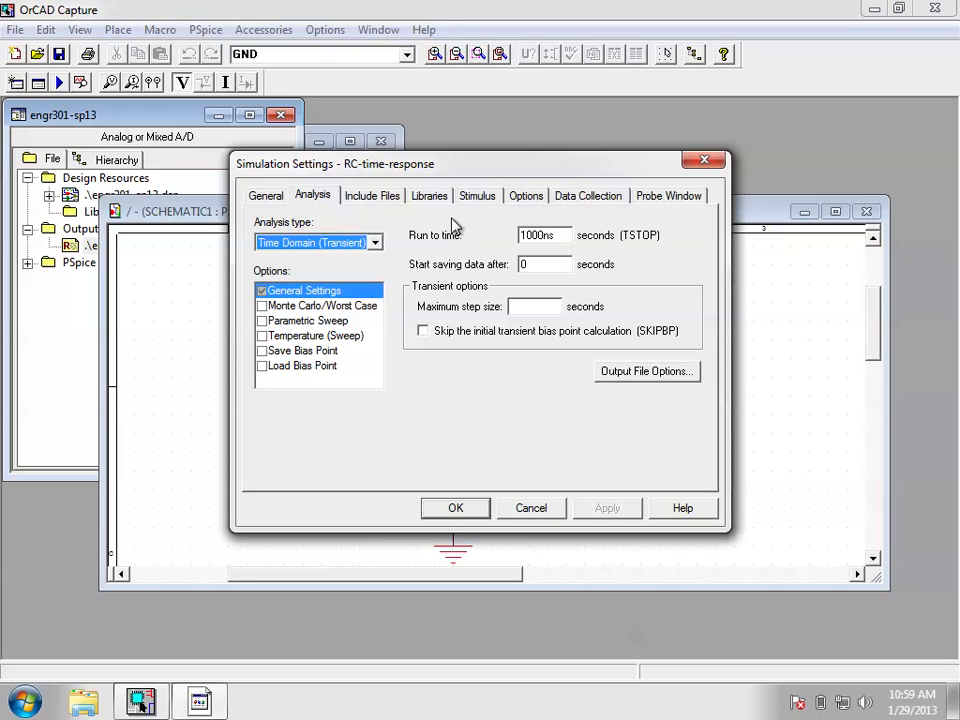
Set the transient analysis run time to 15u seconds.
click(556, 237)
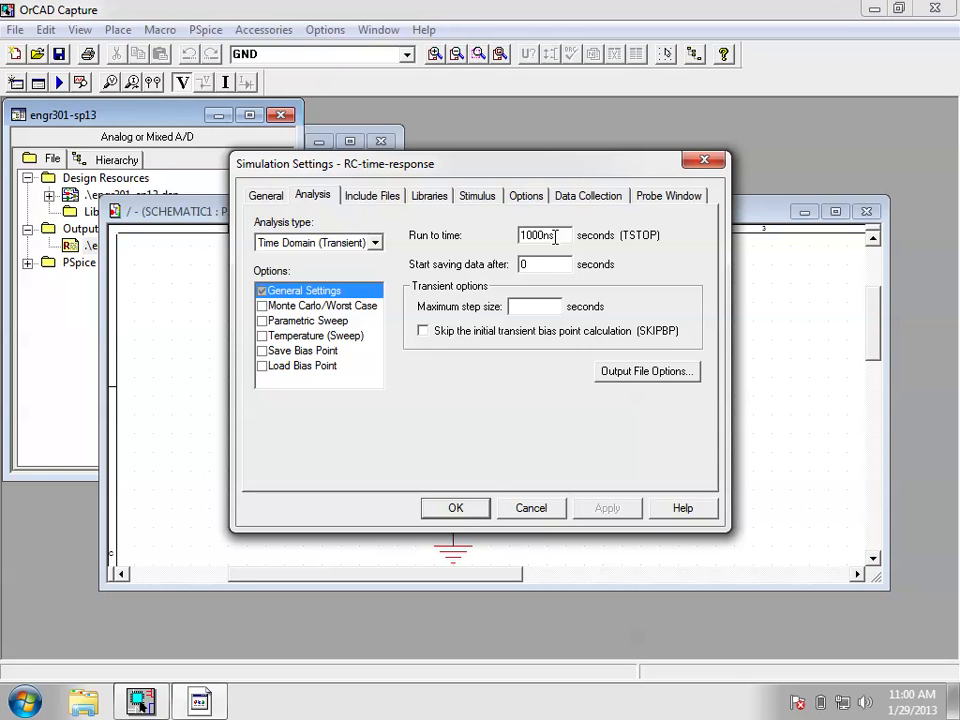
drag(555, 237, 492, 237)
text(15u)
Check the hand-sketched RC response in the notes and set the maximum step size to 0.1u seconds.
click(516, 306)
key(super+Tab)
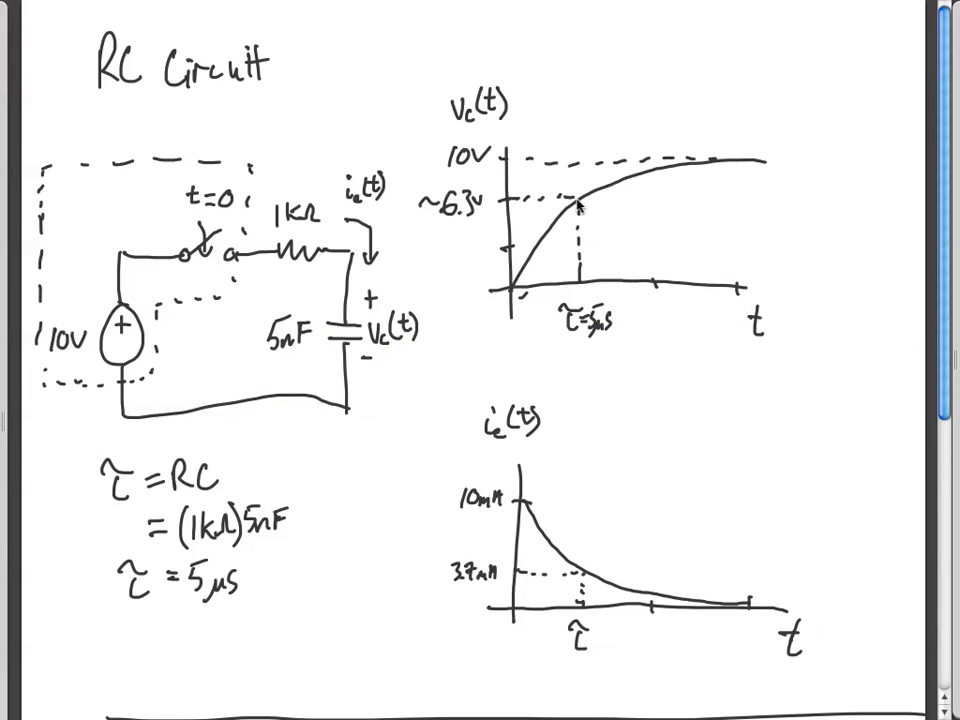
click(741, 160)
key(super+Tab)
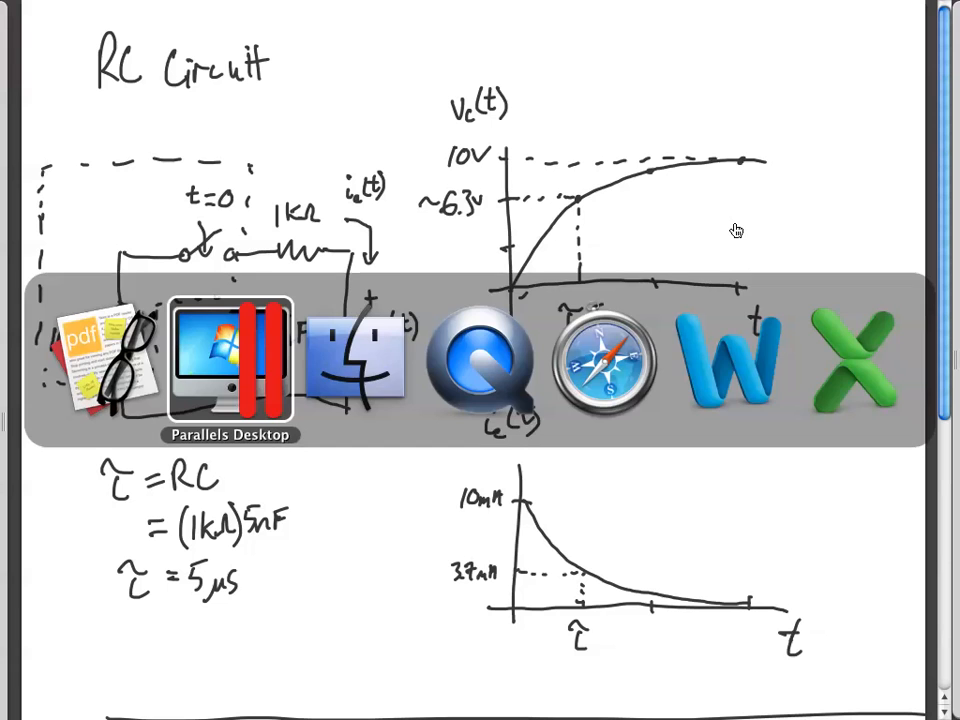
click(533, 302)
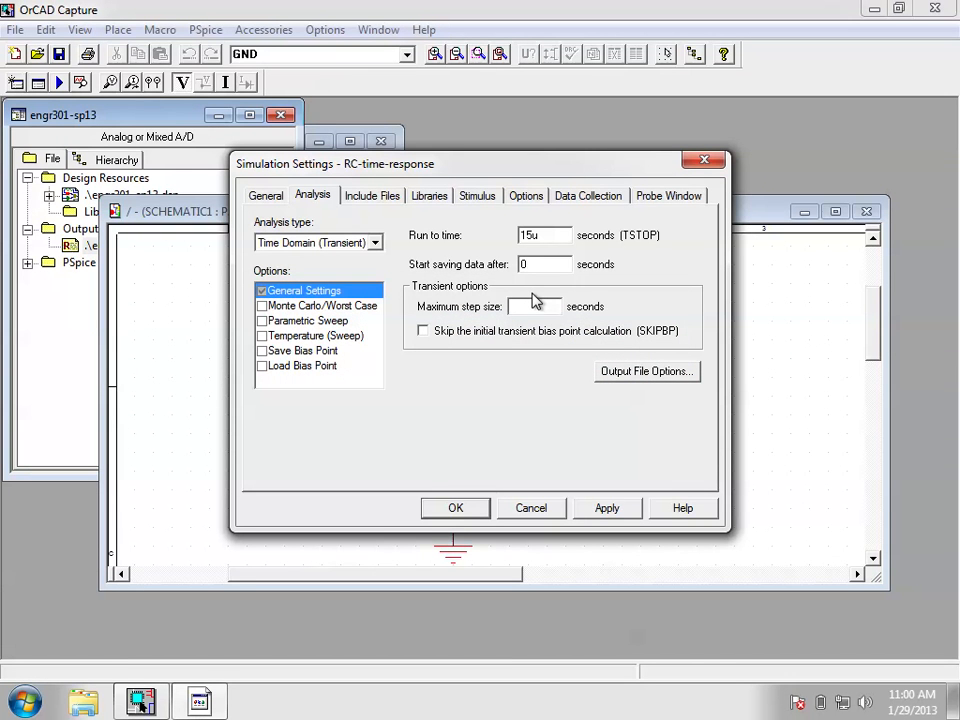
text(0.1u)
key(Left)
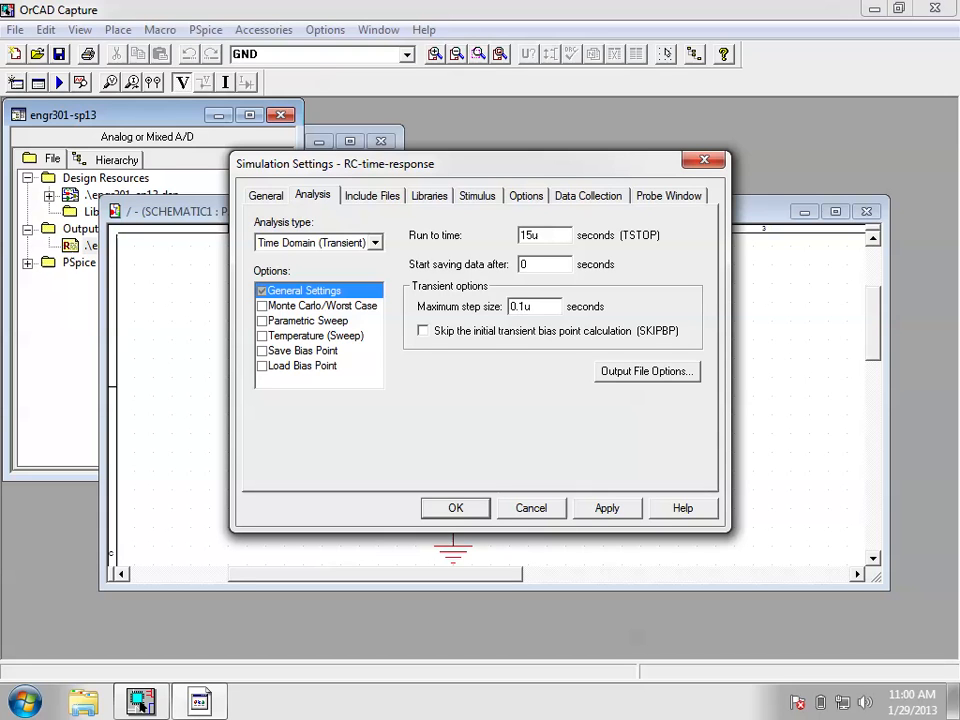
Enable skipping of the initial transient bias point calculation, then apply and accept the simulation settings.
click(423, 333)
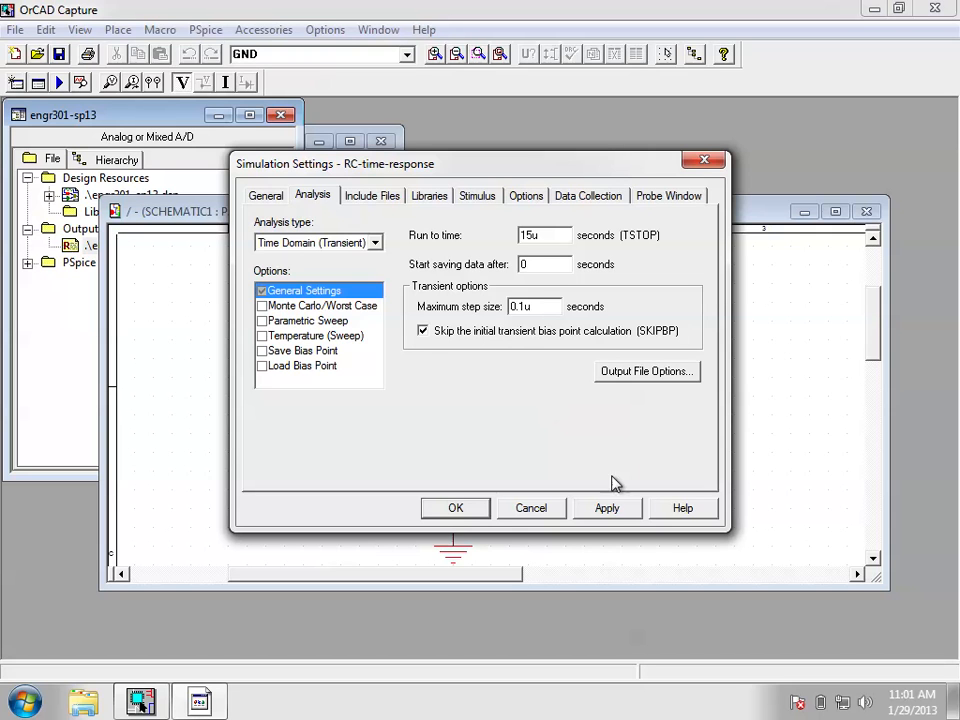
click(607, 508)
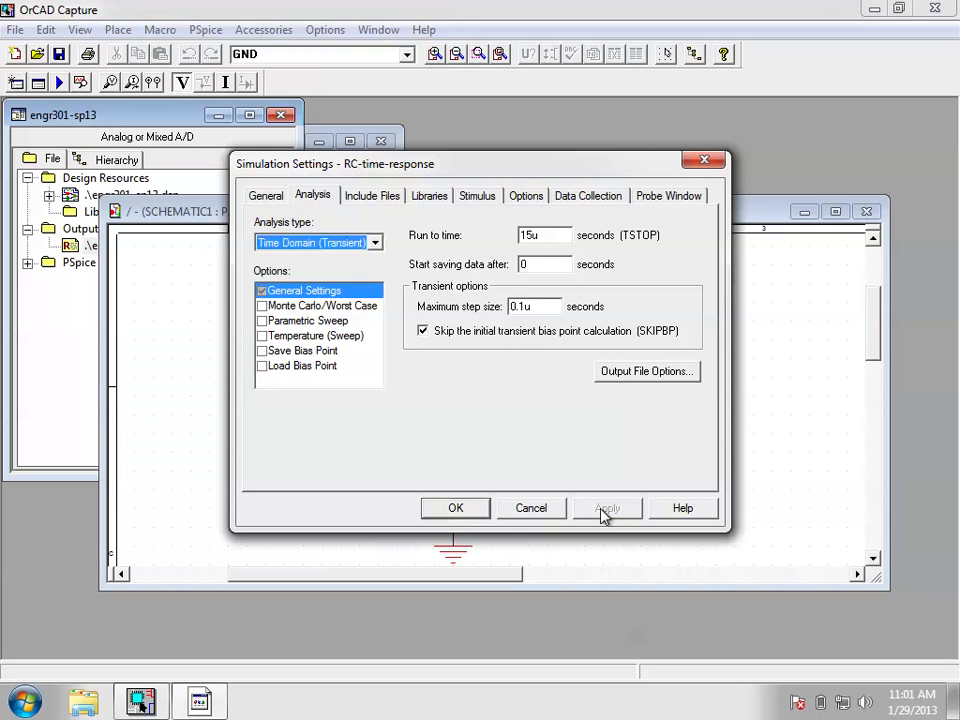
click(456, 508)
click(437, 400)
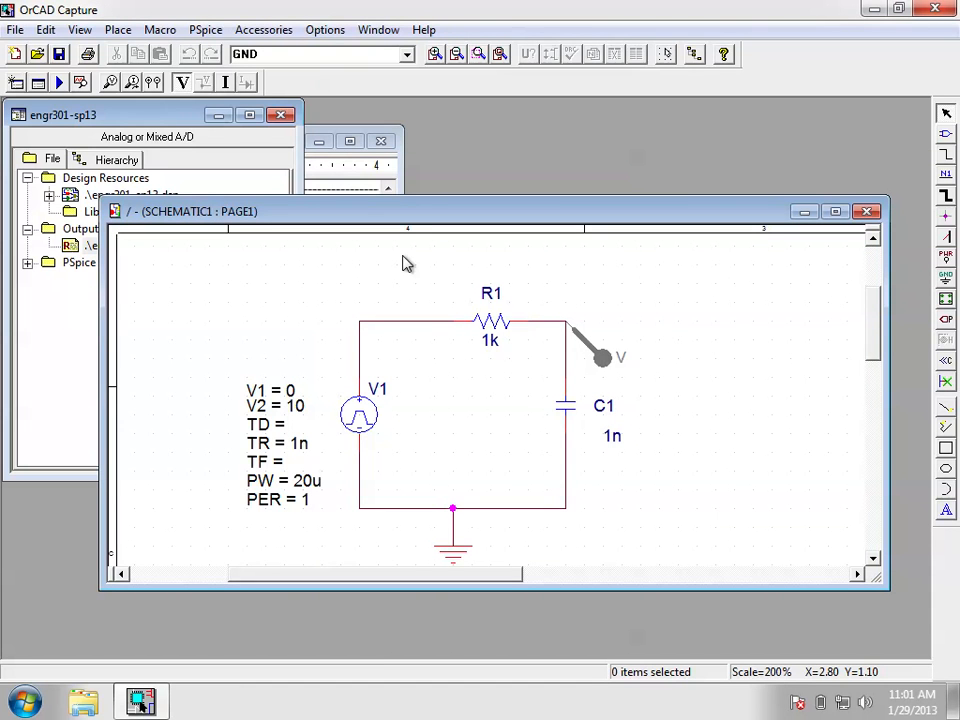
Run the PSpice simulation of the RC circuit and switch to the PSpice A/D results window.
click(205, 31)
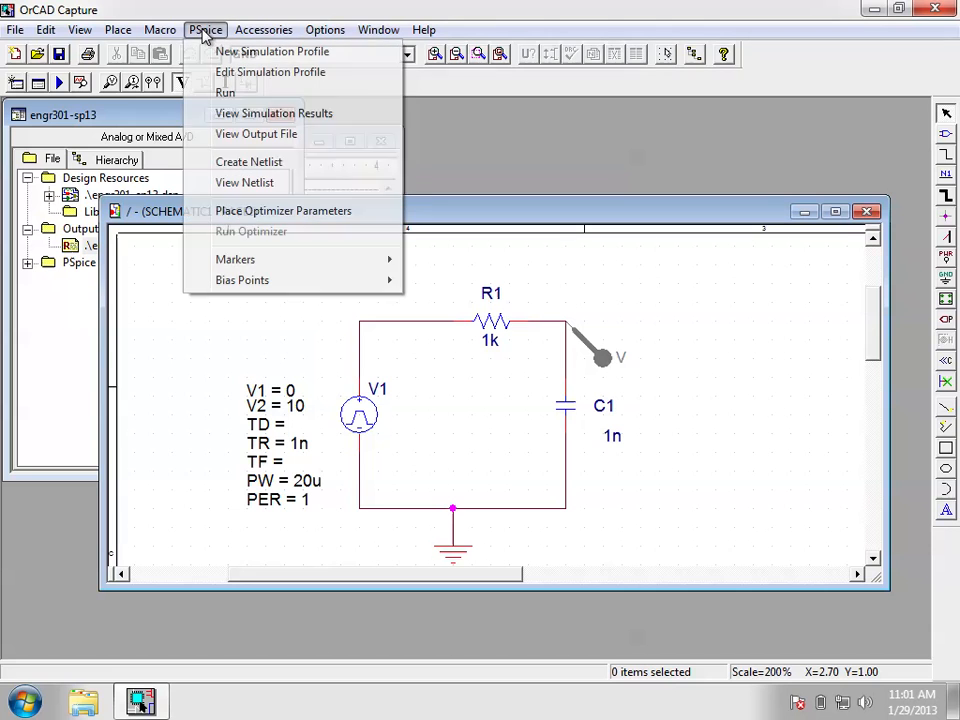
click(256, 97)
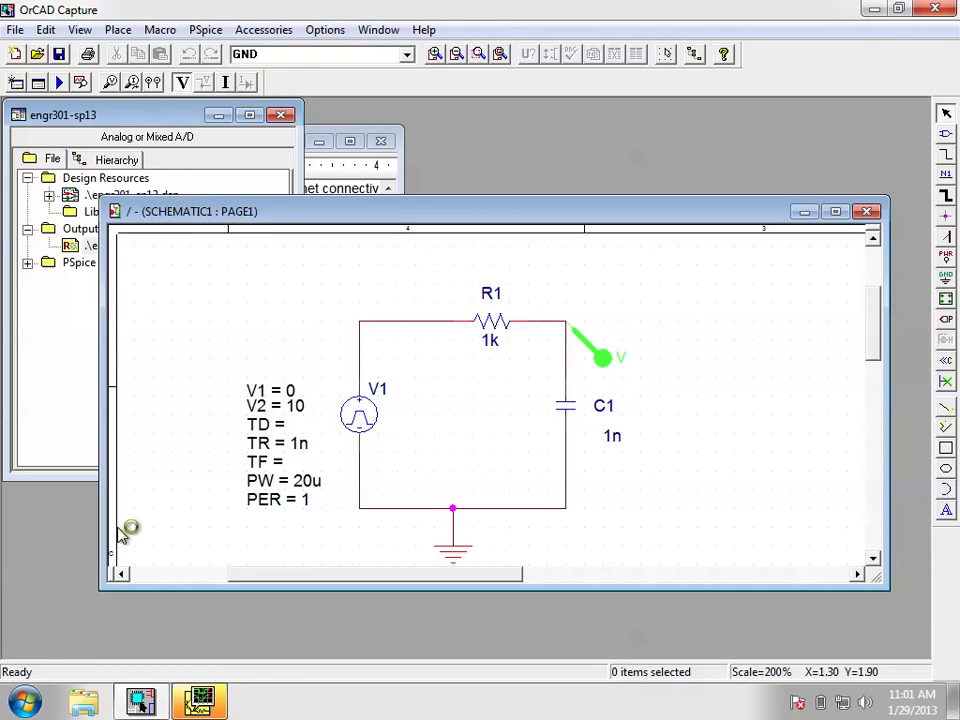
click(210, 700)
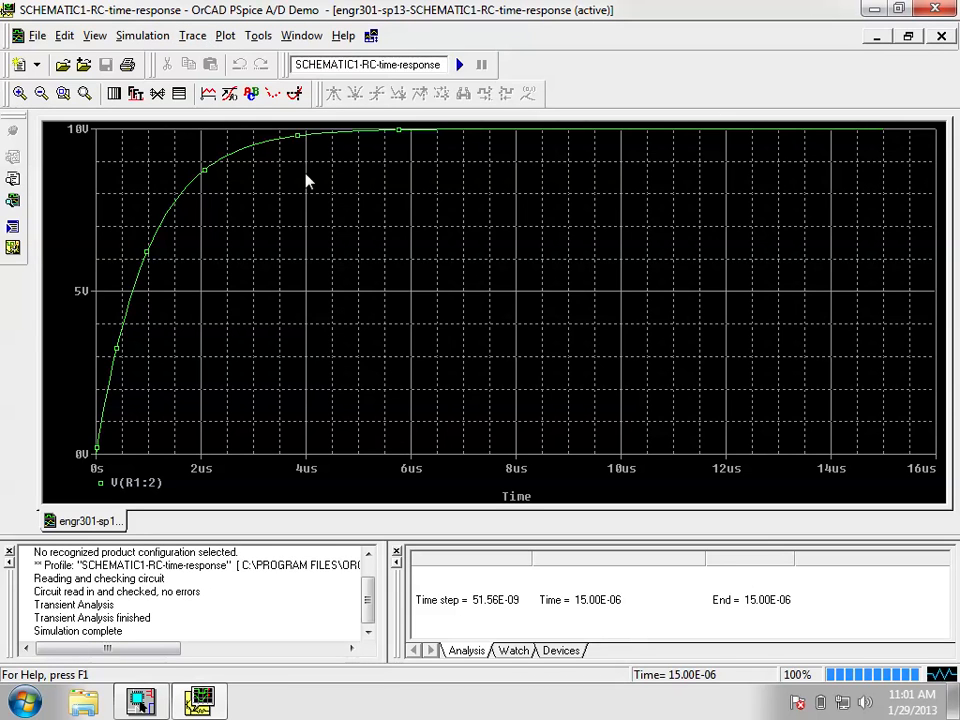
Add the source voltage trace V(V1:+) to the plot.
click(193, 36)
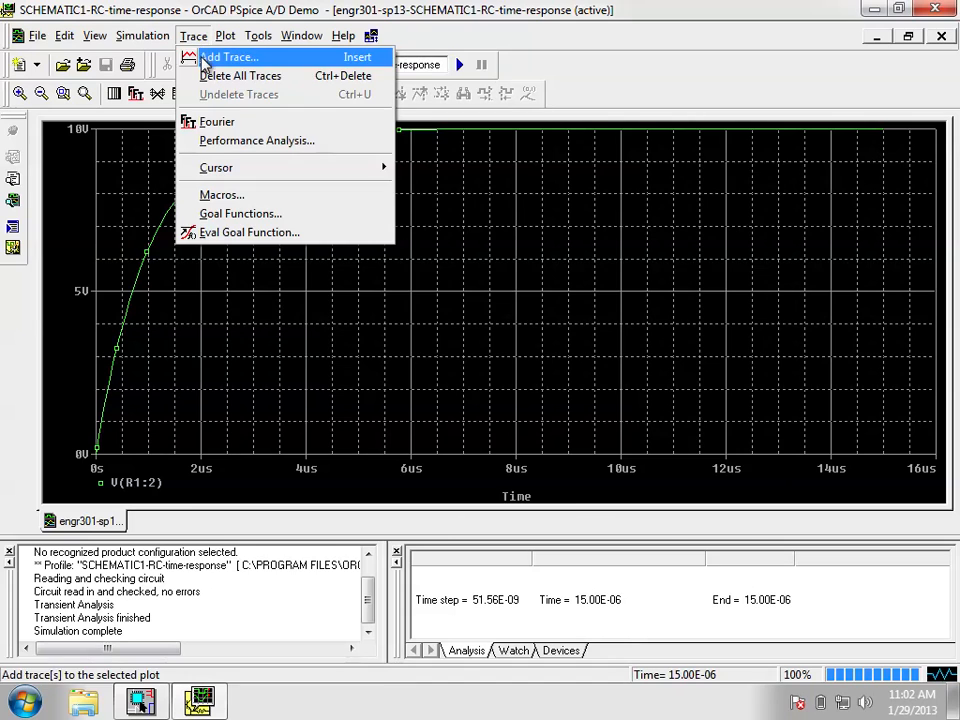
click(210, 57)
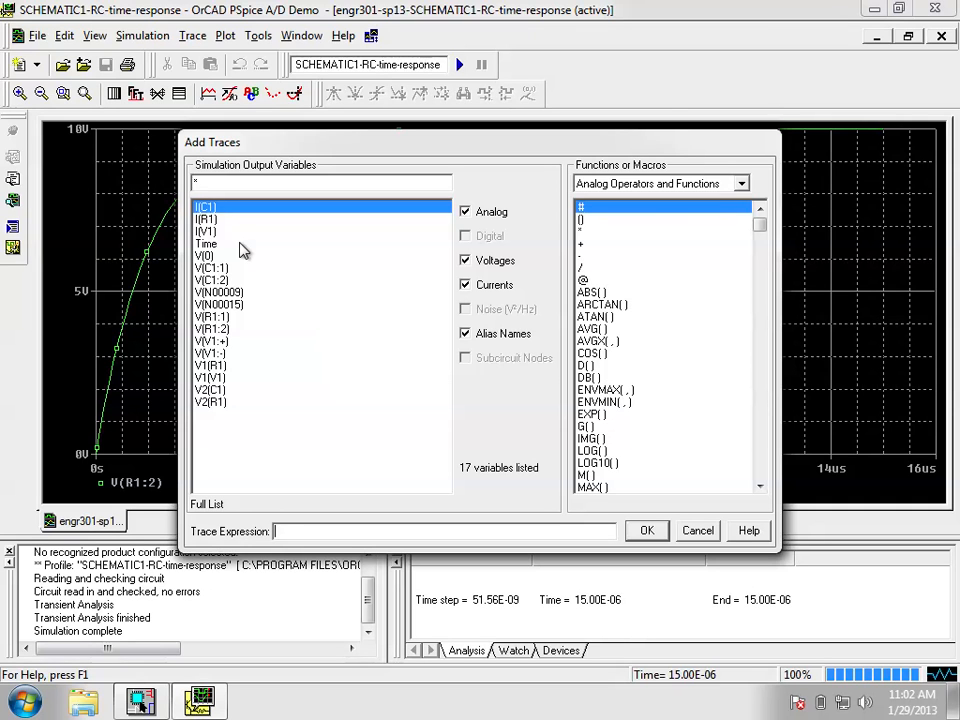
click(215, 342)
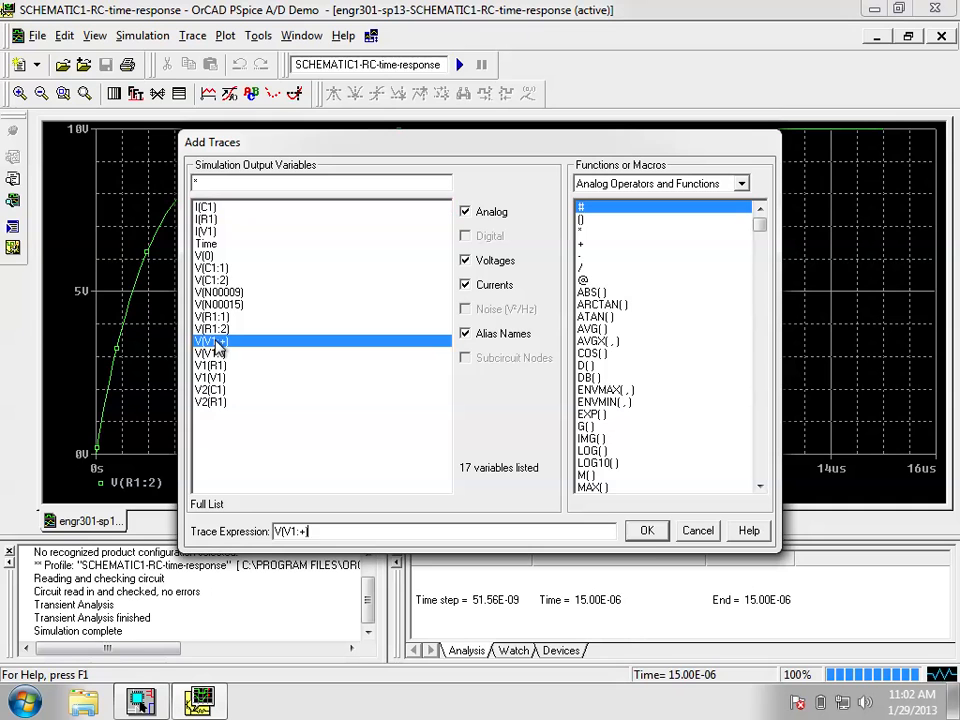
click(647, 532)
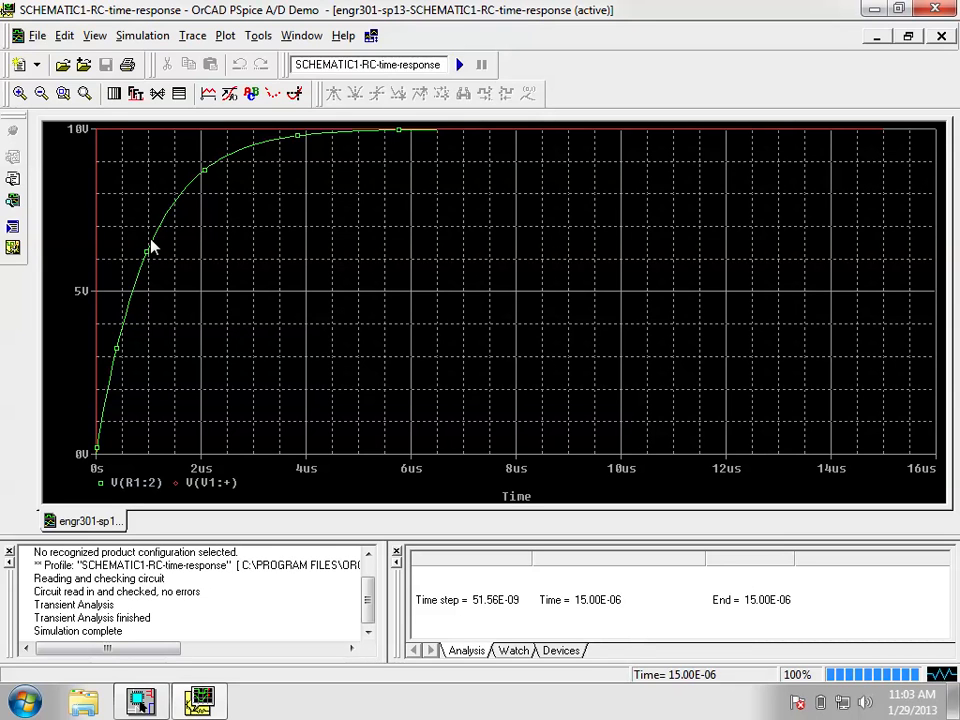
Add a second Y axis to the voltage plot.
click(196, 36)
click(204, 37)
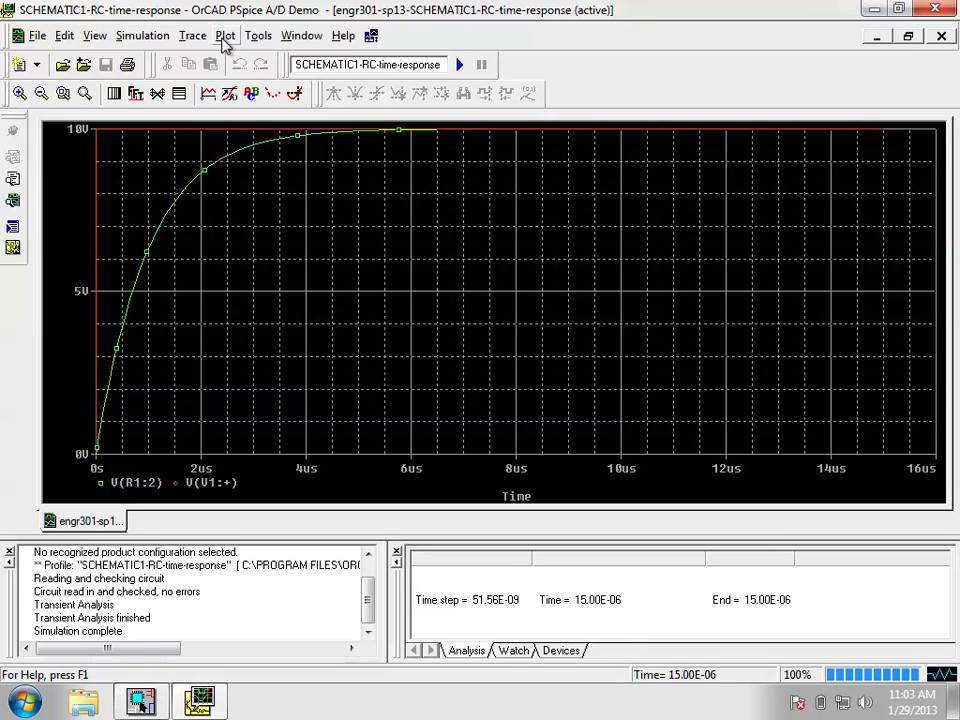
click(223, 35)
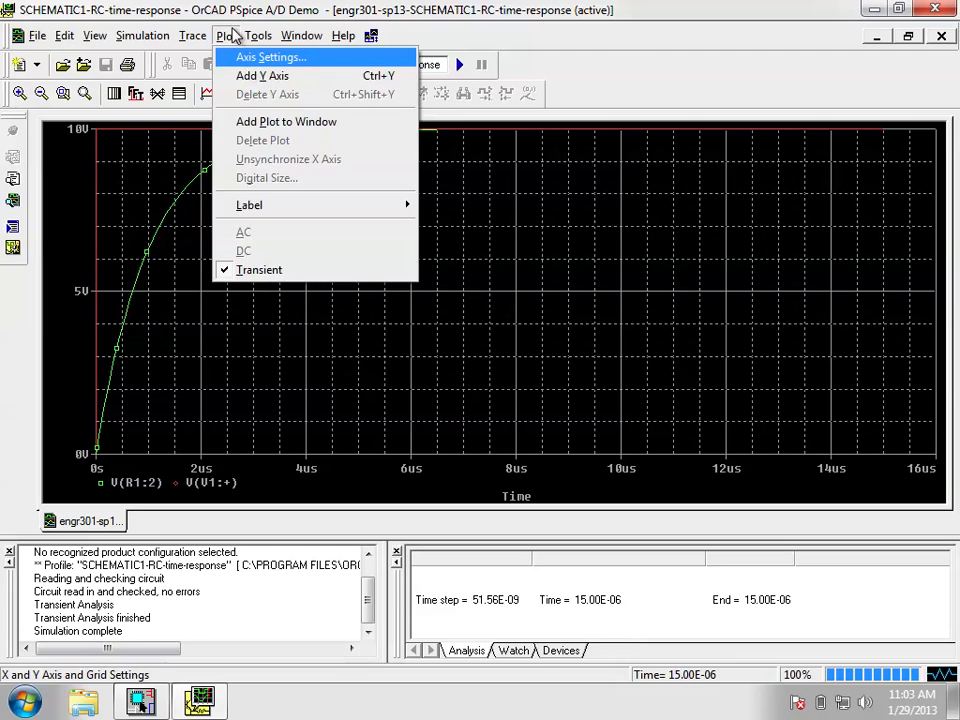
click(229, 36)
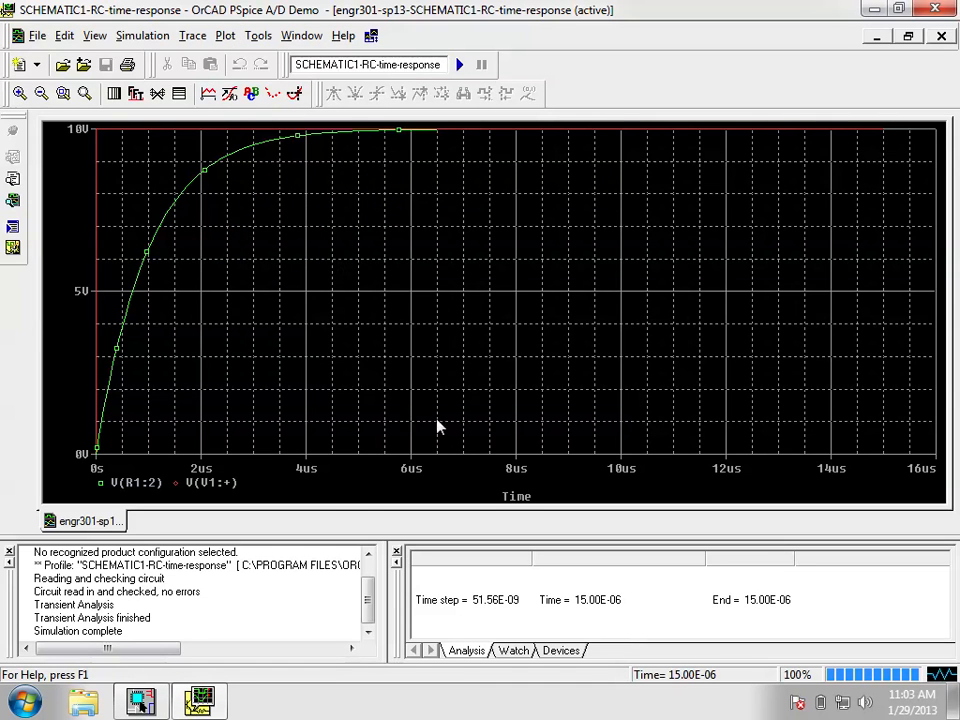
click(229, 36)
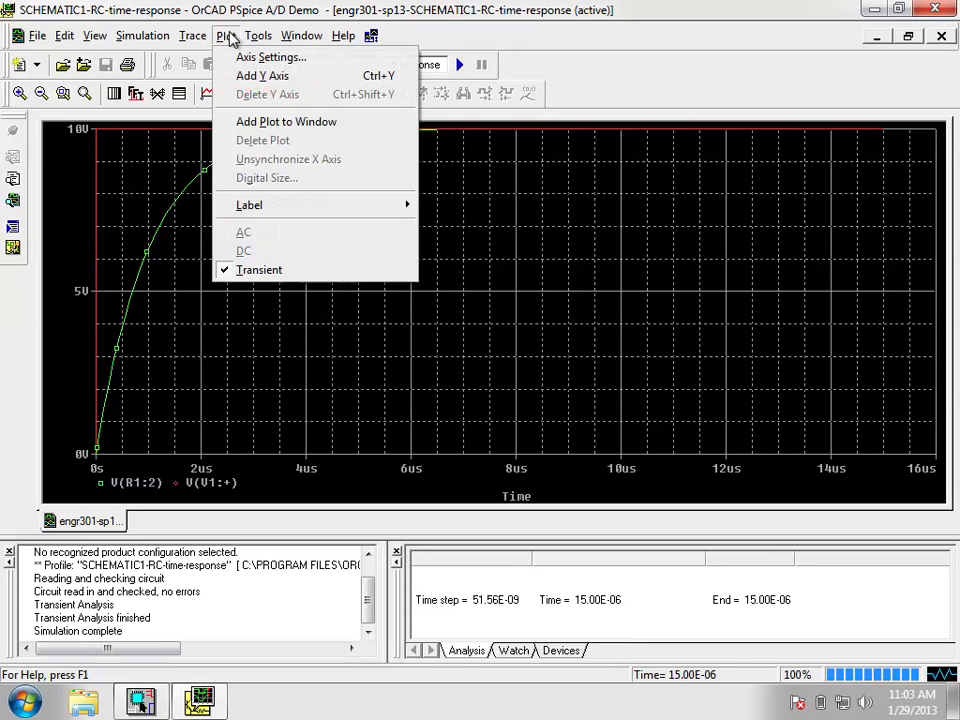
click(248, 77)
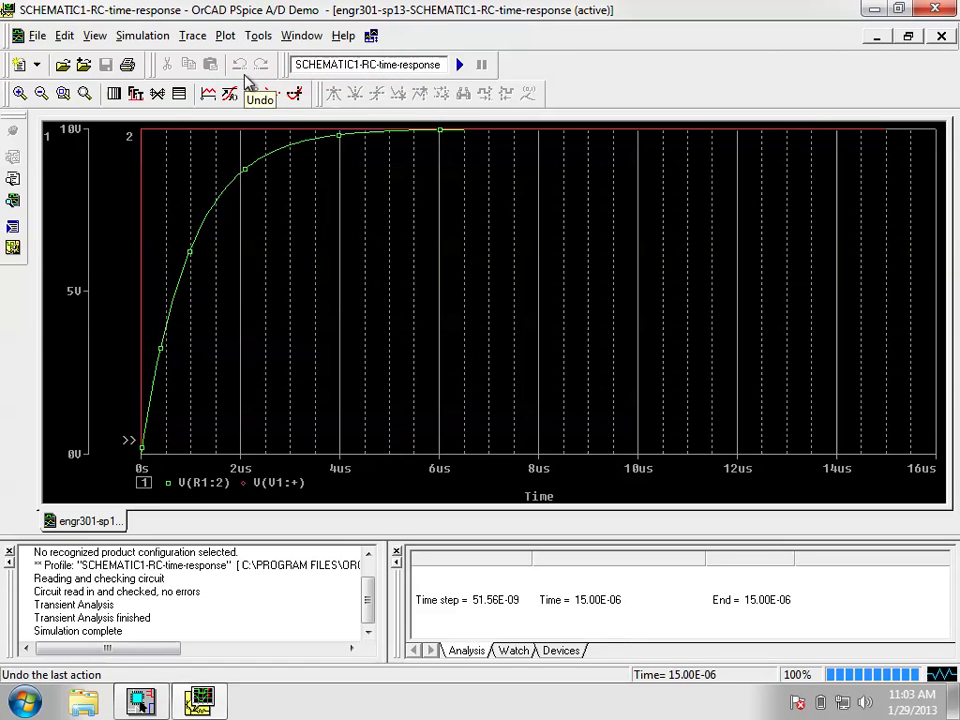
Add a second, empty plot to the results window.
click(224, 36)
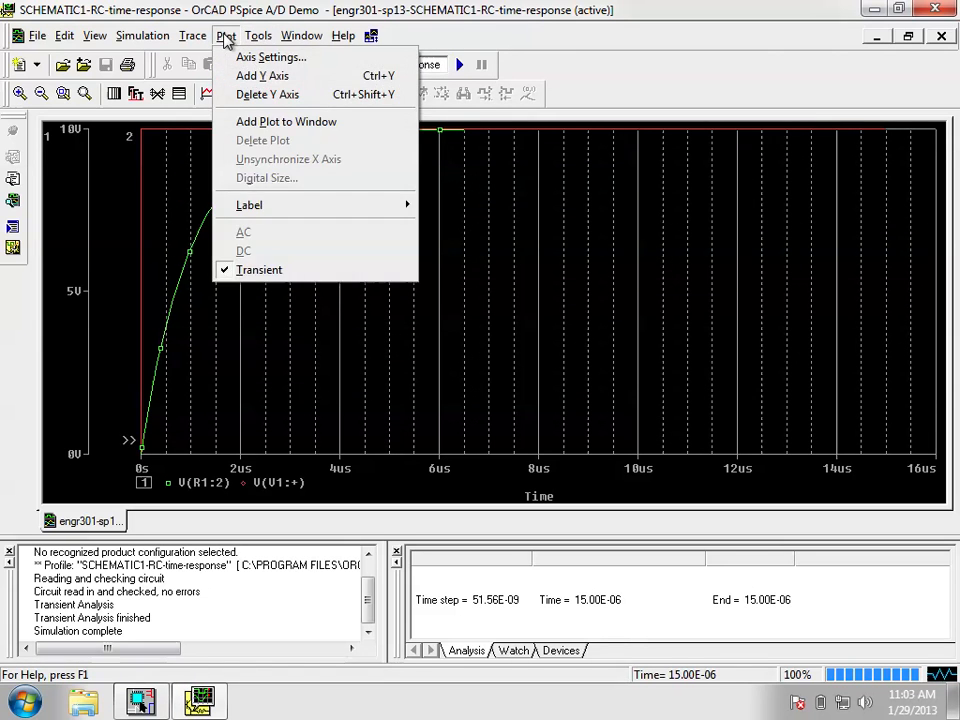
mouse_move(63, 38)
mouse_move(226, 37)
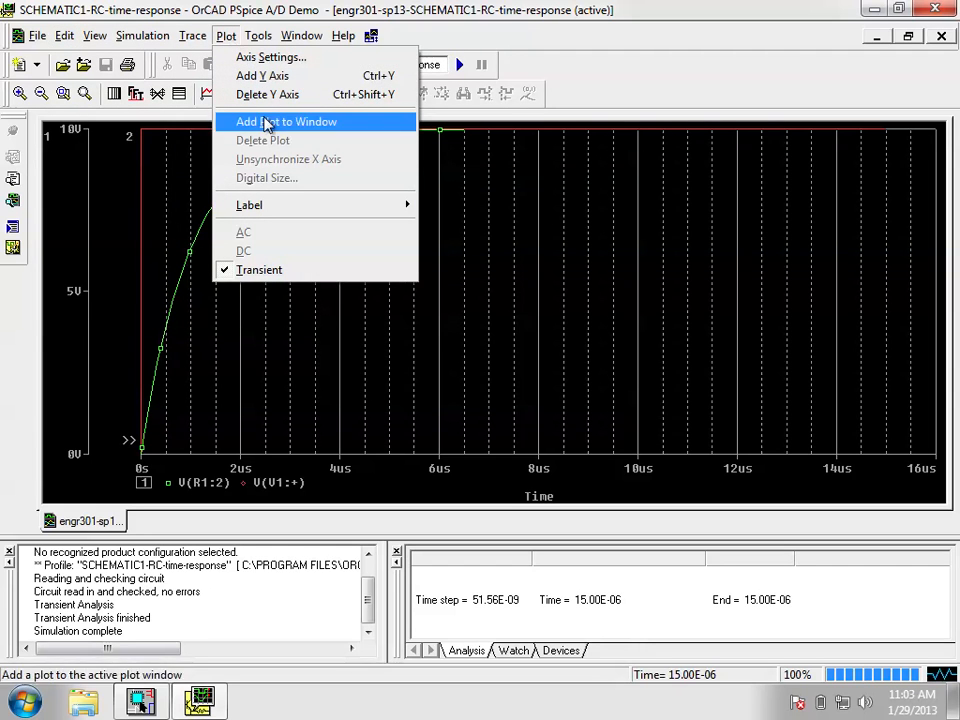
click(259, 122)
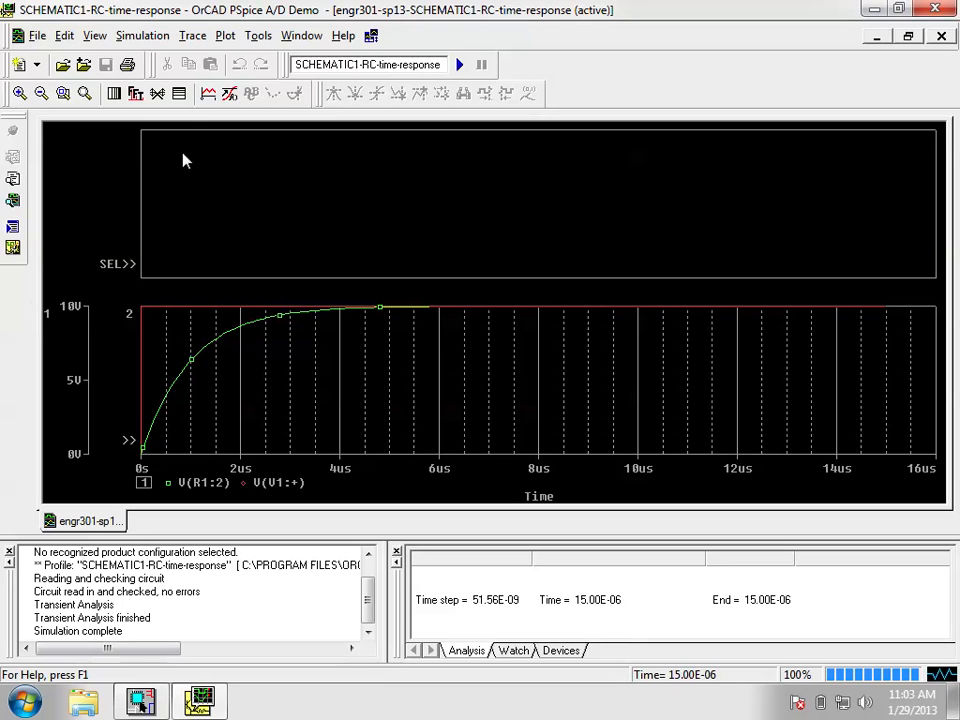
Begin adding a trace to the empty upper plot and choose the capacitor current I(C1).
click(200, 36)
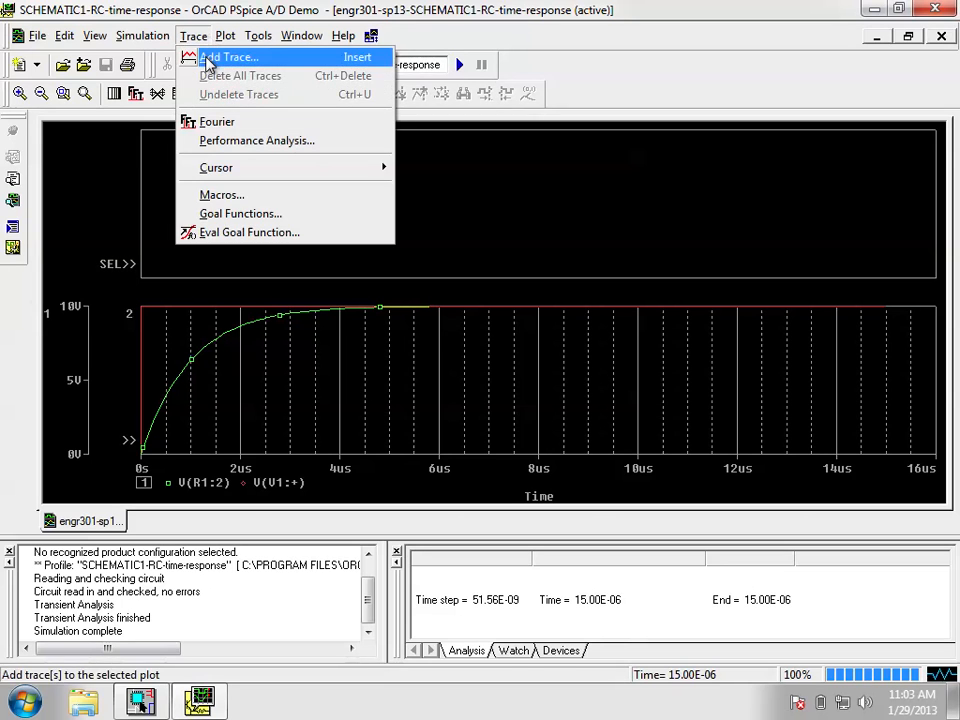
click(209, 62)
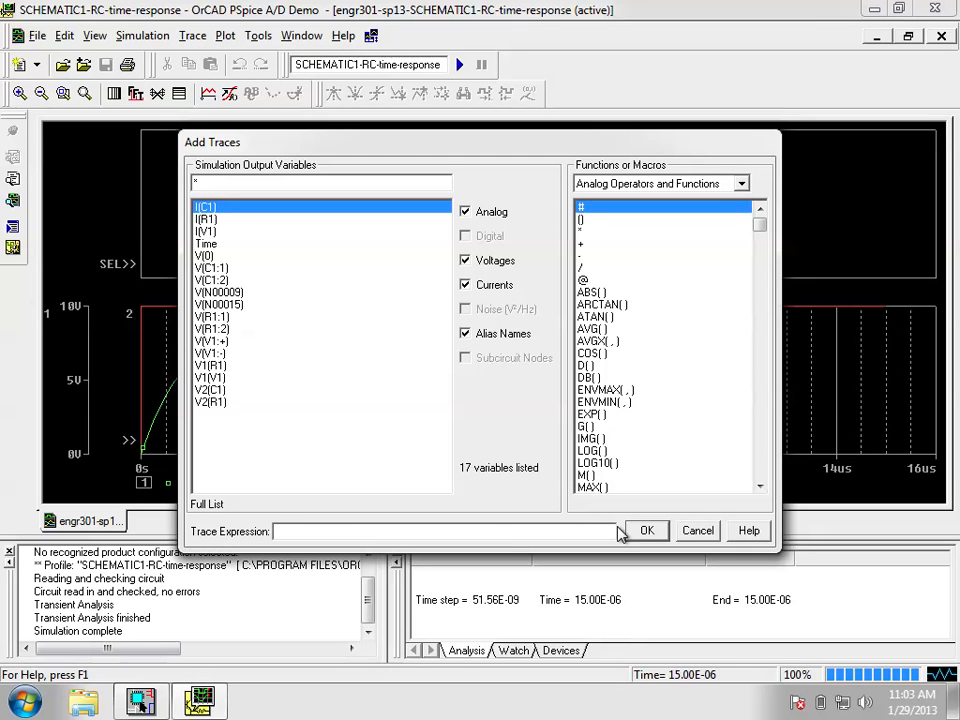
click(212, 207)
Try extending the trace expression with LOG(V1(R1)) and delete that addition, keeping only I(C1).
click(609, 452)
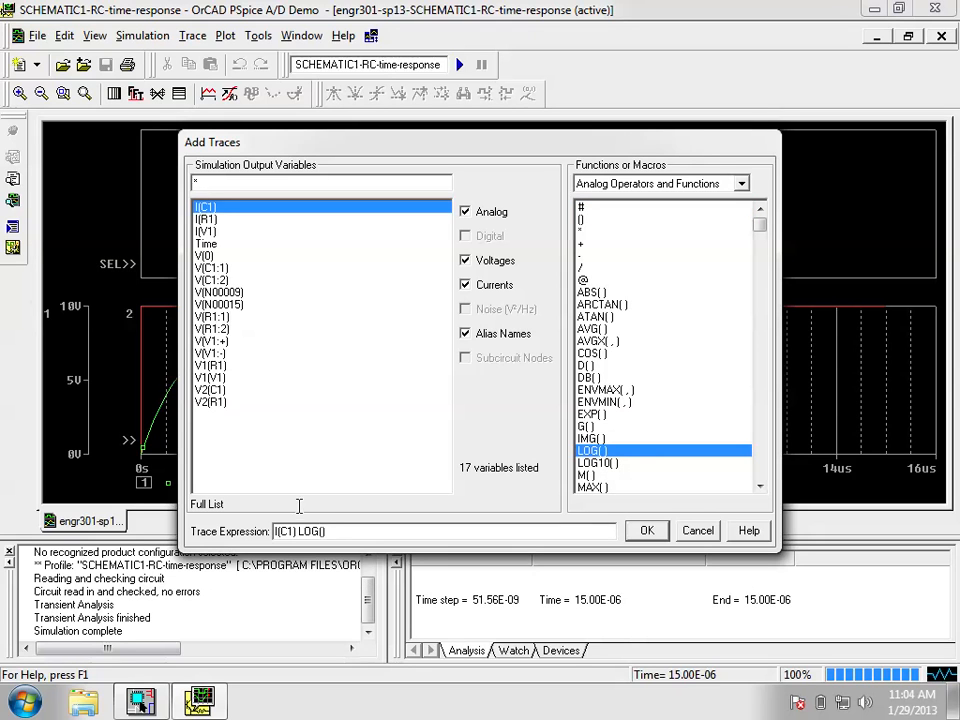
click(222, 366)
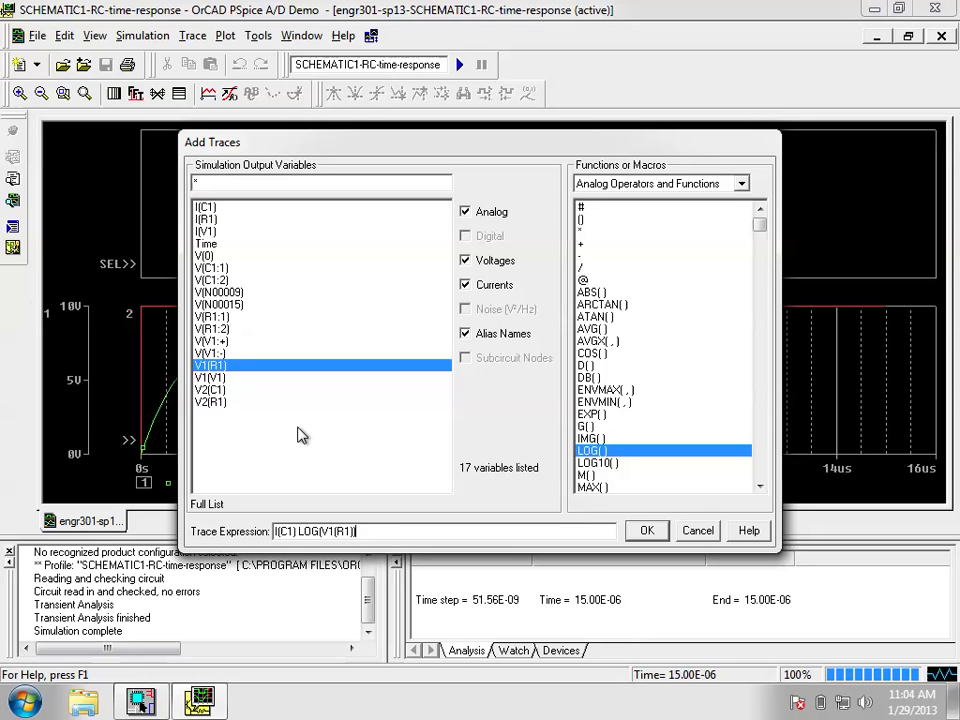
key(BackSpace)
key(BackSpace)
key(BackSpace)
key(BackSpace)
key(BackSpace)
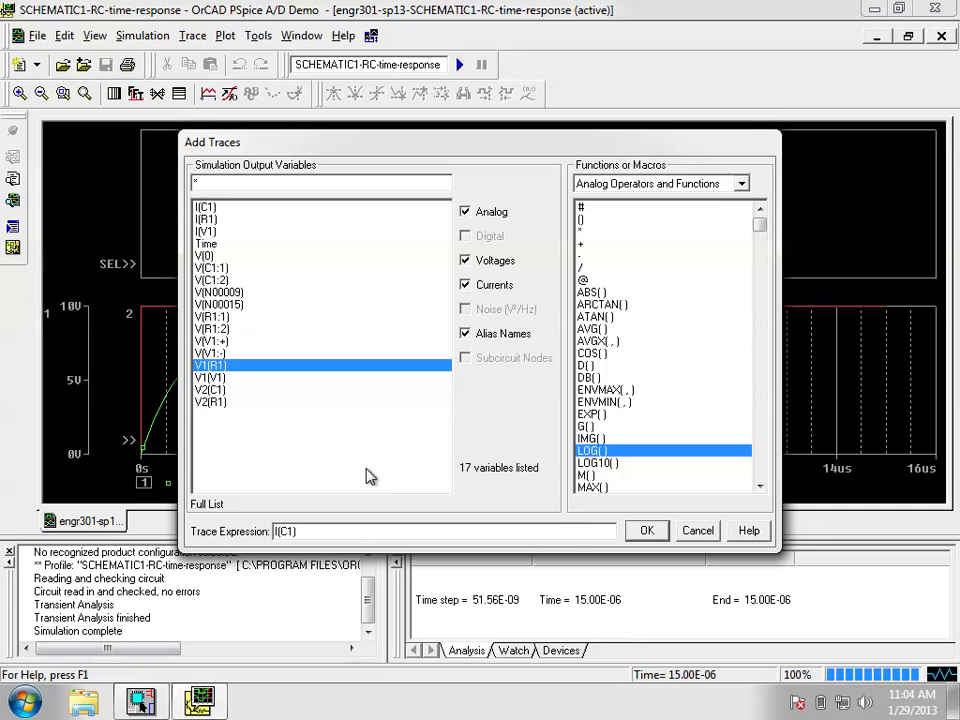
Accept the I(C1) expression to plot the capacitor current in the upper plot.
click(646, 530)
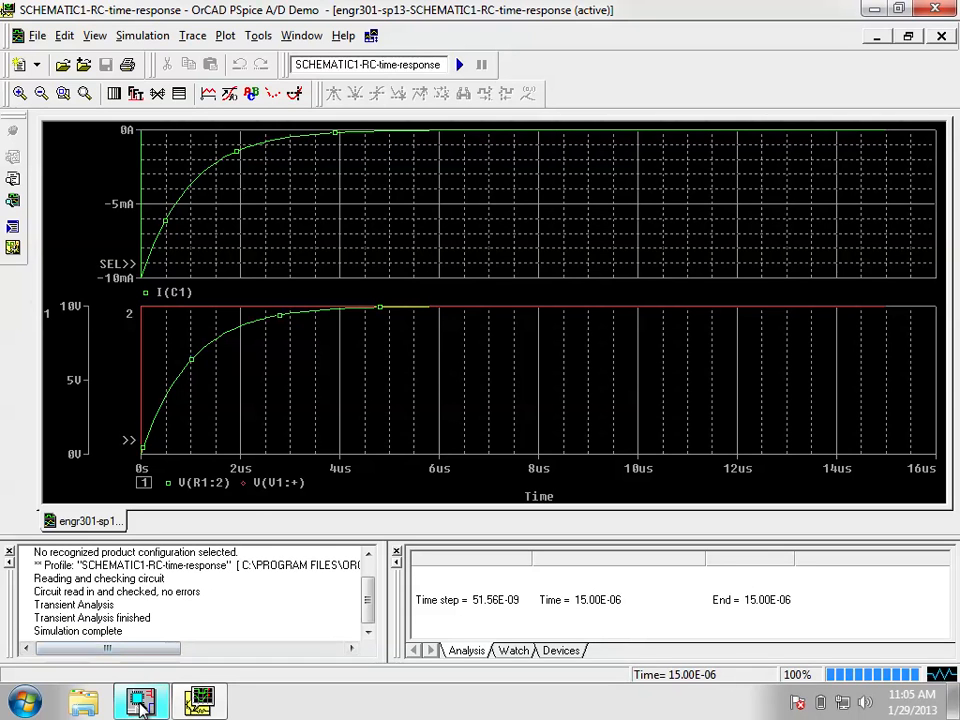
Switch to OrCAD Capture, examine C1's node order in the engr301-sp13-schematic1.net netlist, and close the file.
mouse_move(140, 705)
click(160, 600)
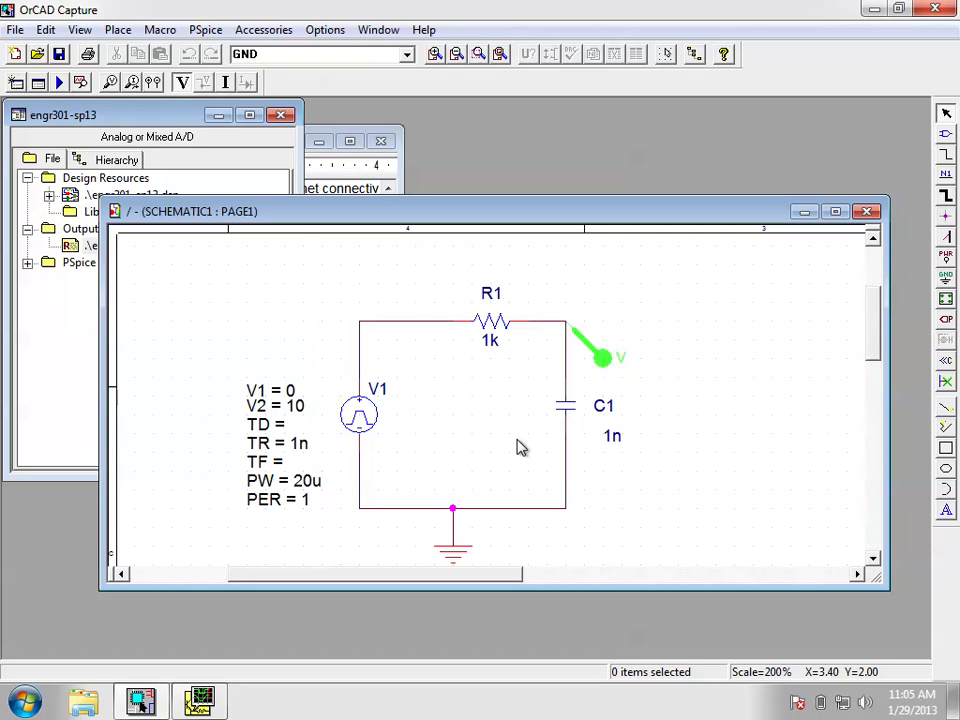
click(58, 330)
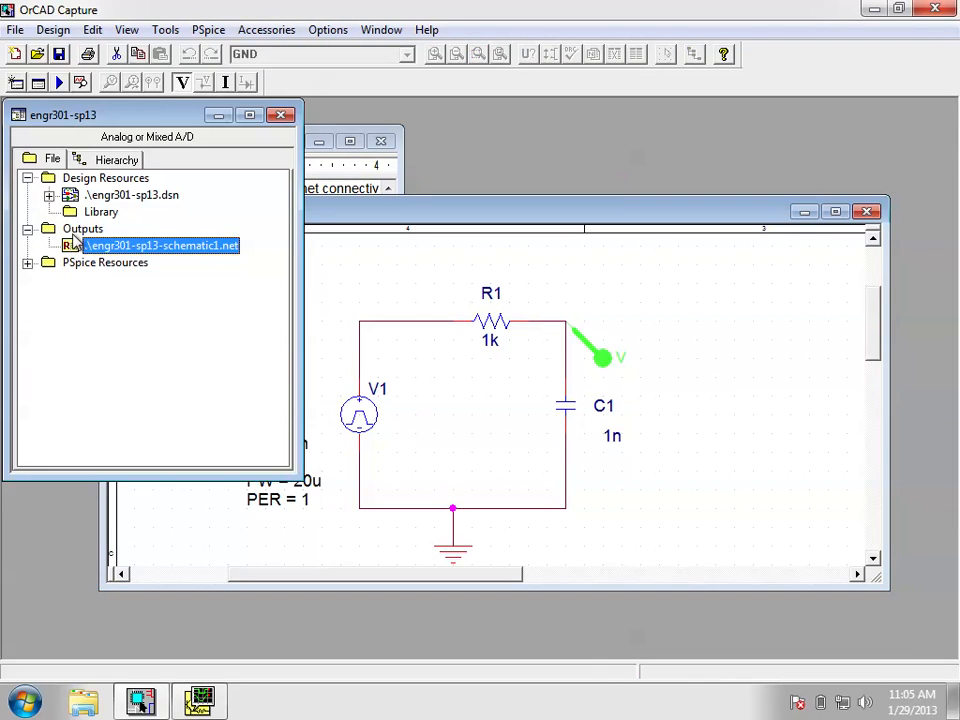
double_click(72, 243)
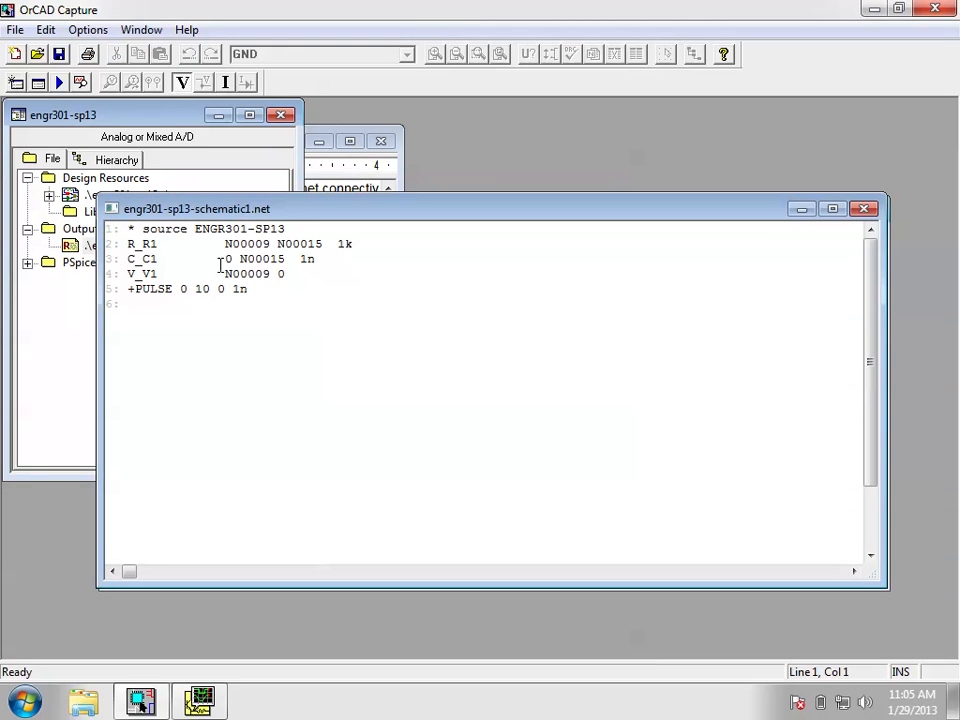
drag(224, 261, 232, 260)
click(866, 211)
click(645, 297)
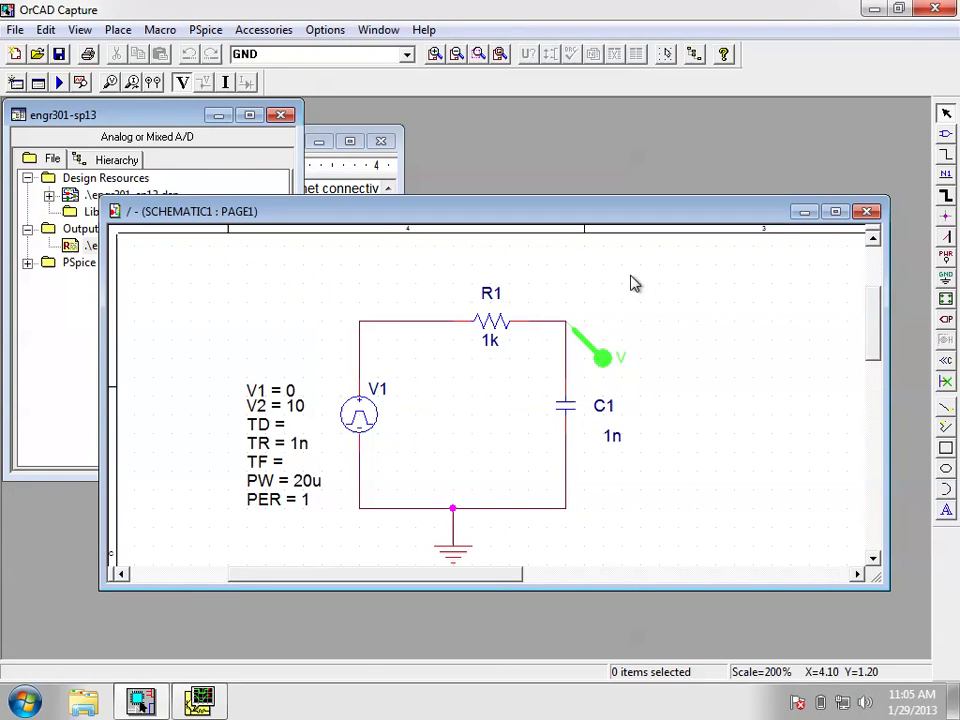
Switch back to the PSpice A/D results window and close it.
key(super+Tab)
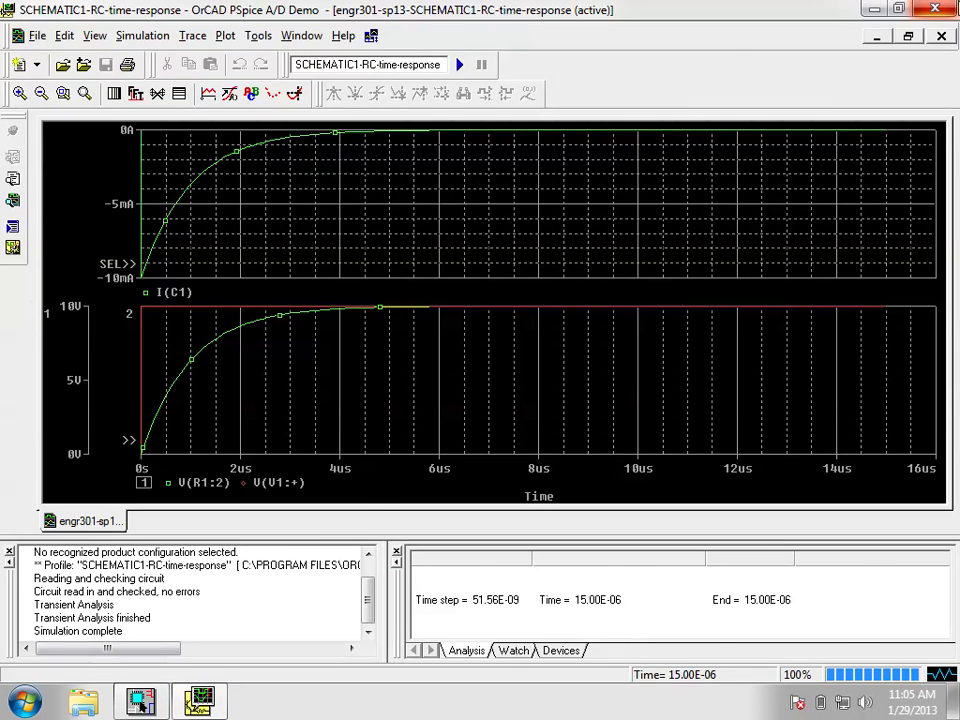
click(941, 9)
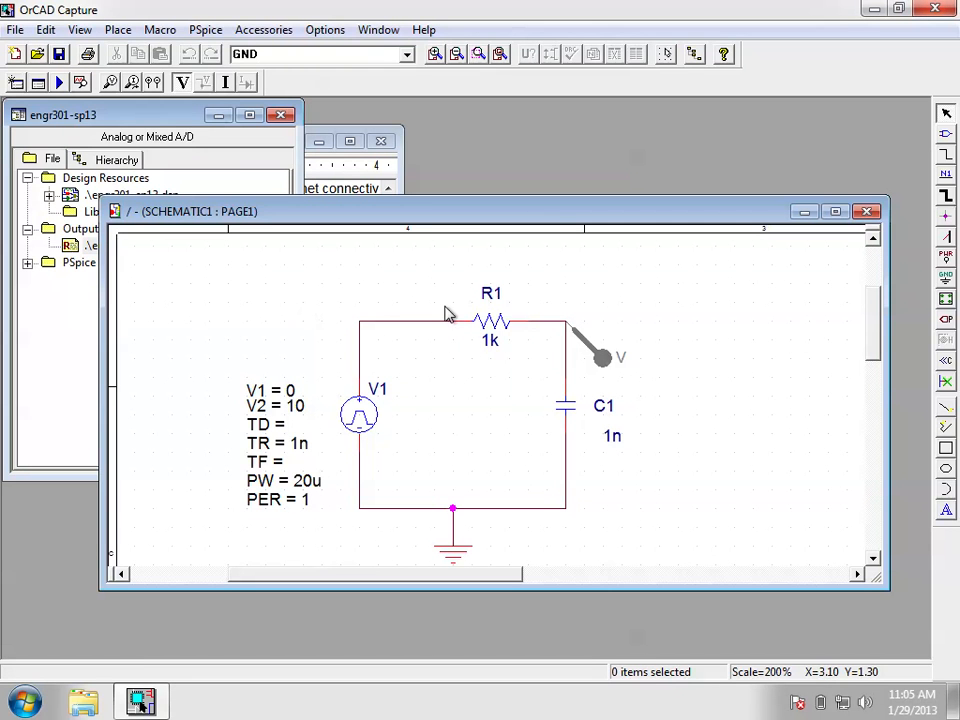
Delete the voltage marker and the wires connecting C1 to R1 and to the ground line.
click(568, 359)
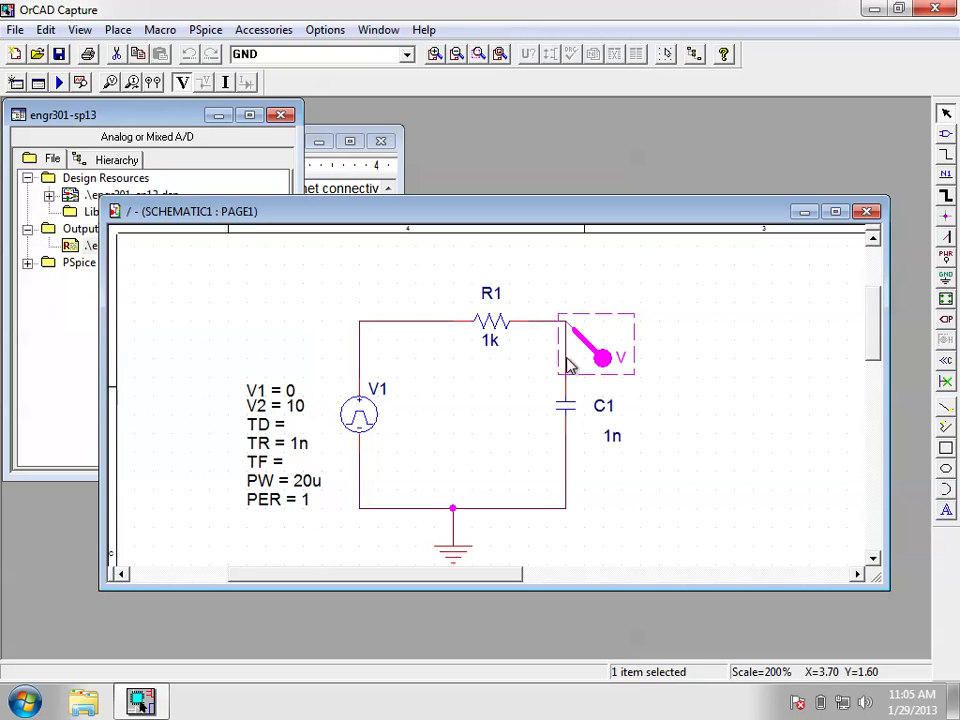
click(533, 321)
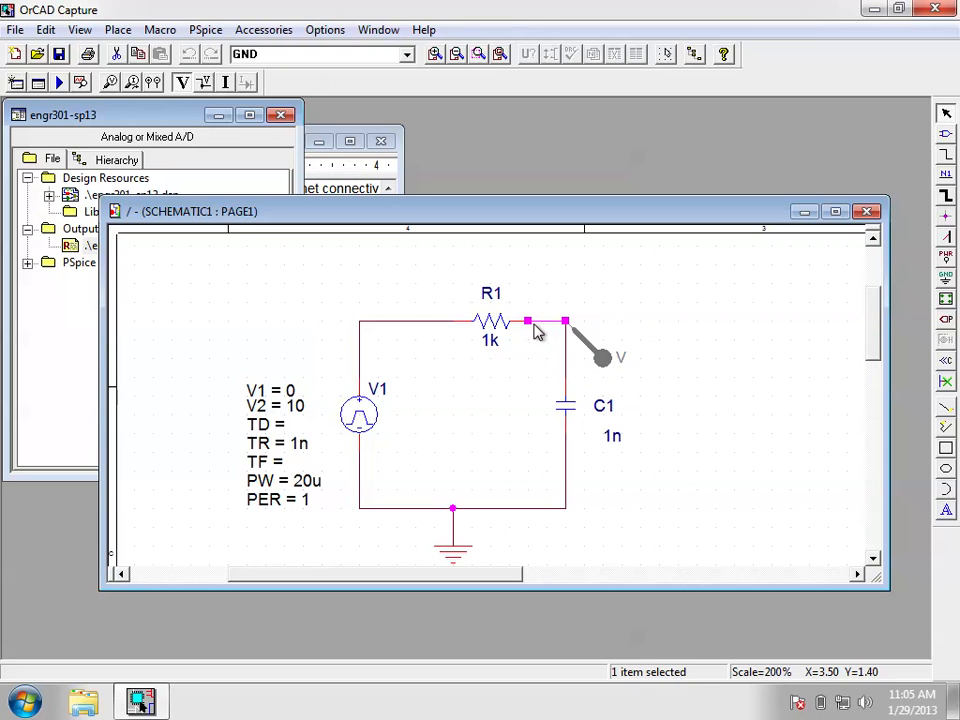
key(Delete)
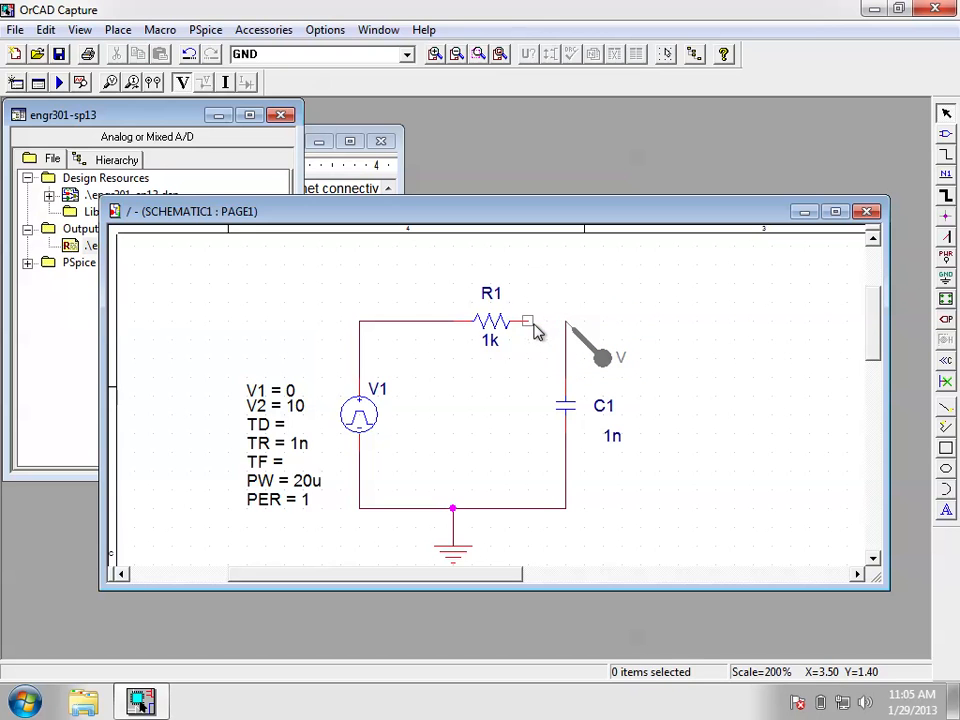
click(566, 365)
key(Delete)
click(566, 342)
key(Delete)
click(566, 500)
key(Delete)
click(565, 410)
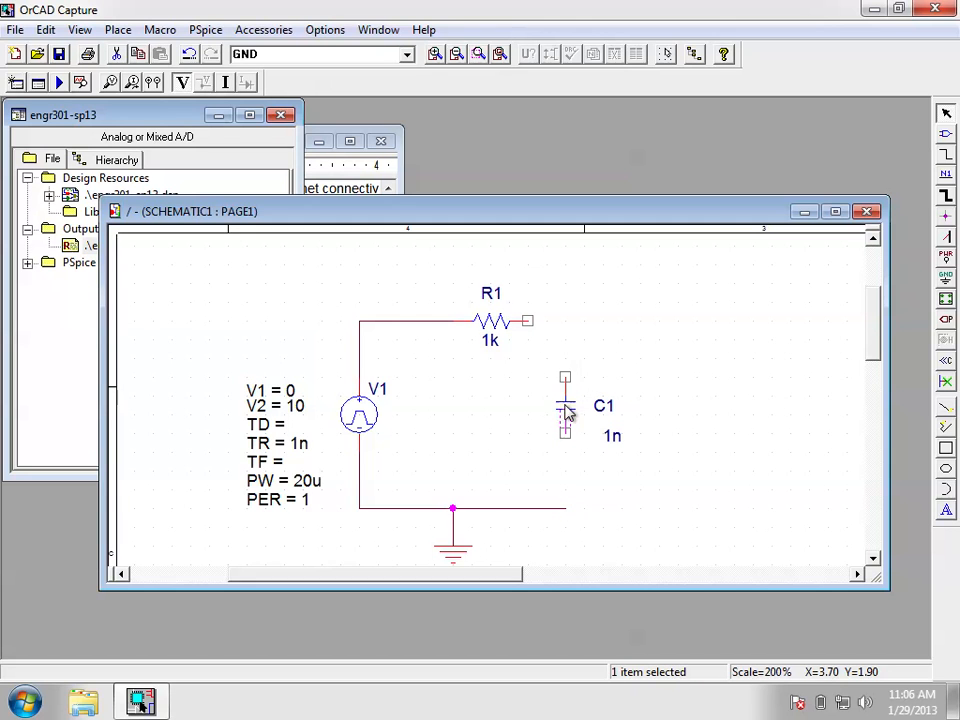
click(565, 403)
click(588, 406)
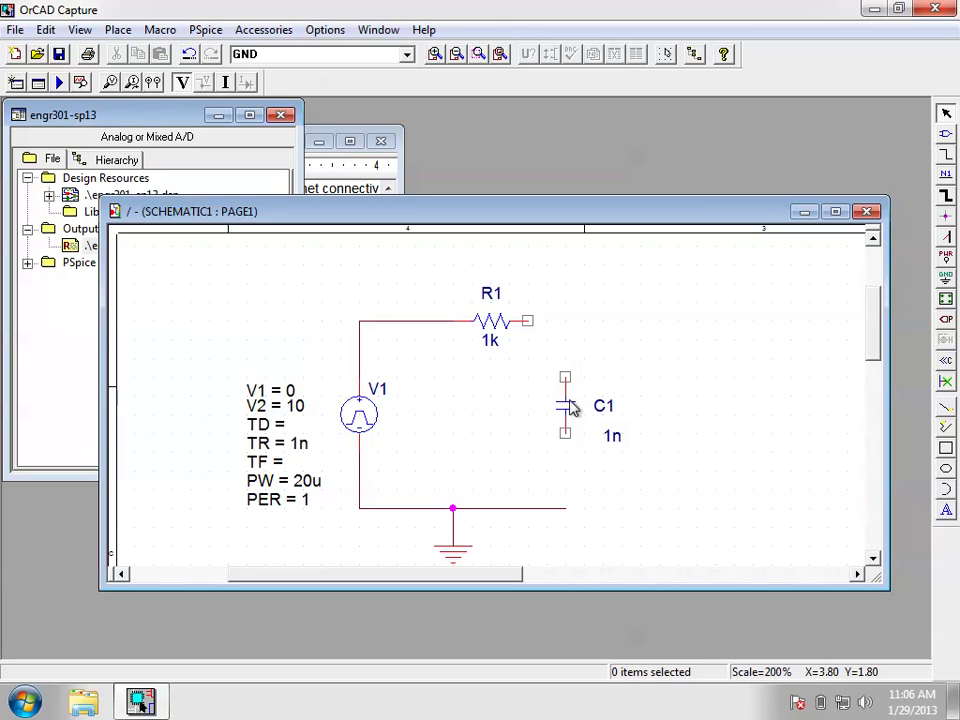
click(566, 405)
drag(561, 418, 582, 410)
right_click(582, 410)
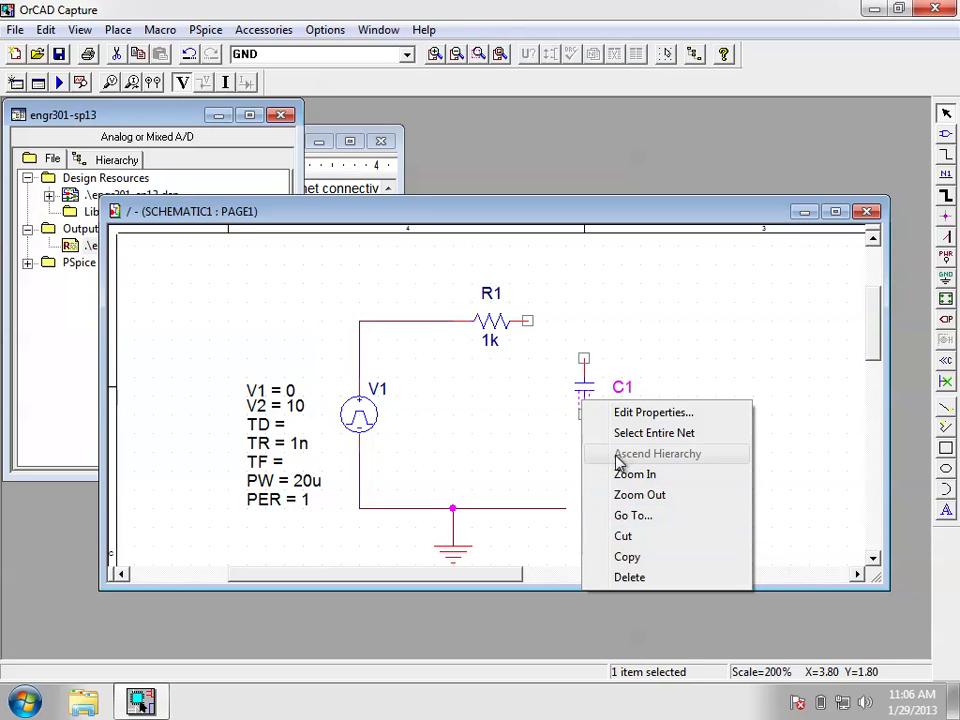
click(563, 426)
click(583, 403)
drag(583, 387, 575, 402)
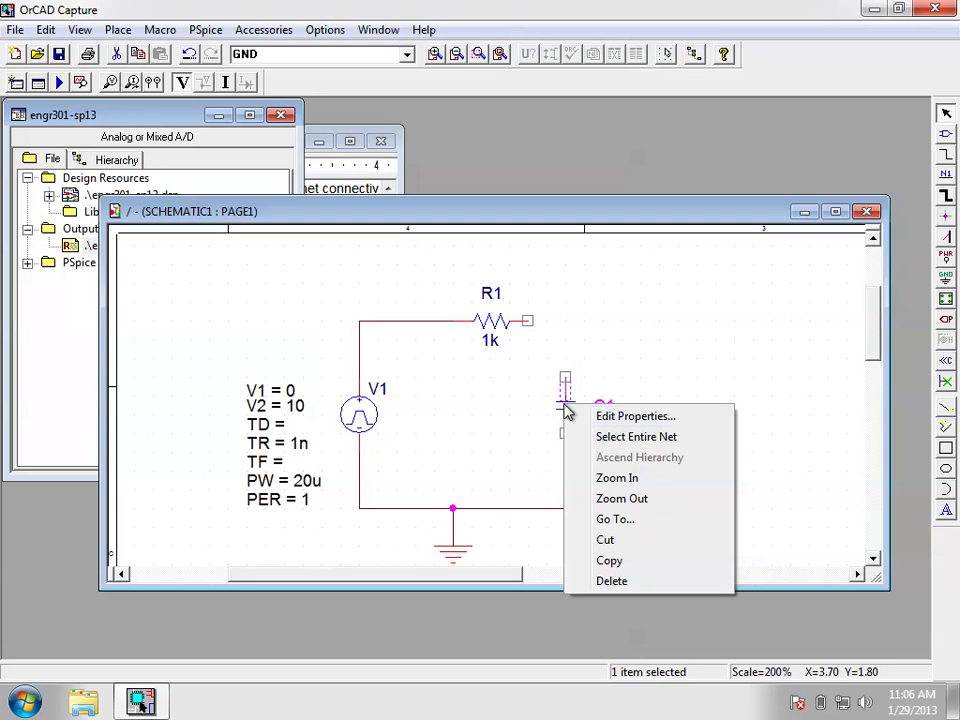
click(614, 360)
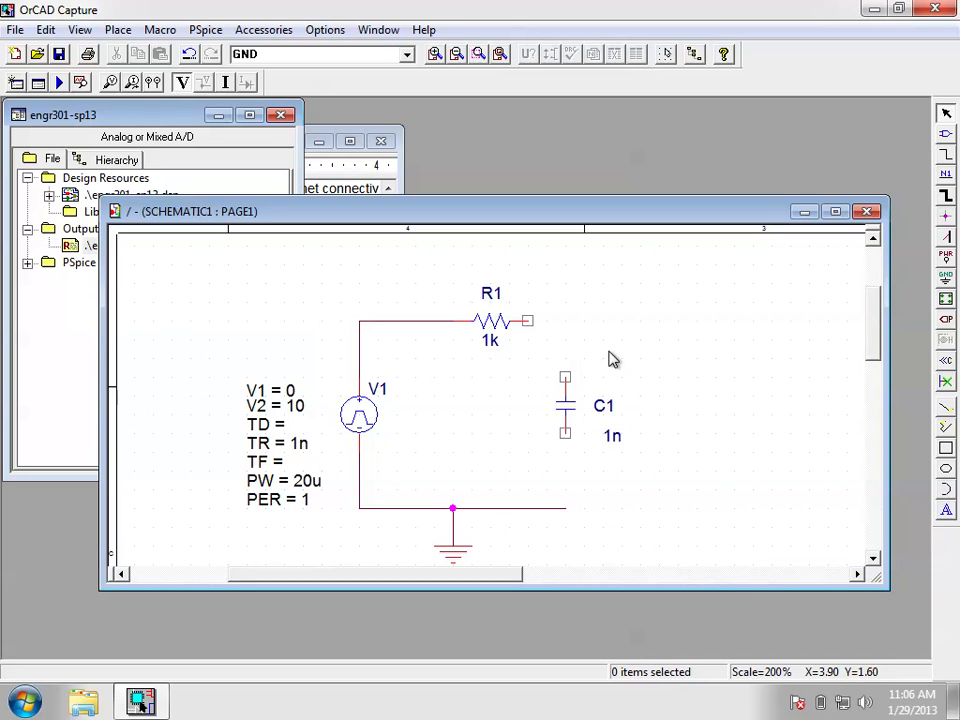
Rotate capacitor C1 twice so its two pins swap ends and it stands vertically.
click(567, 404)
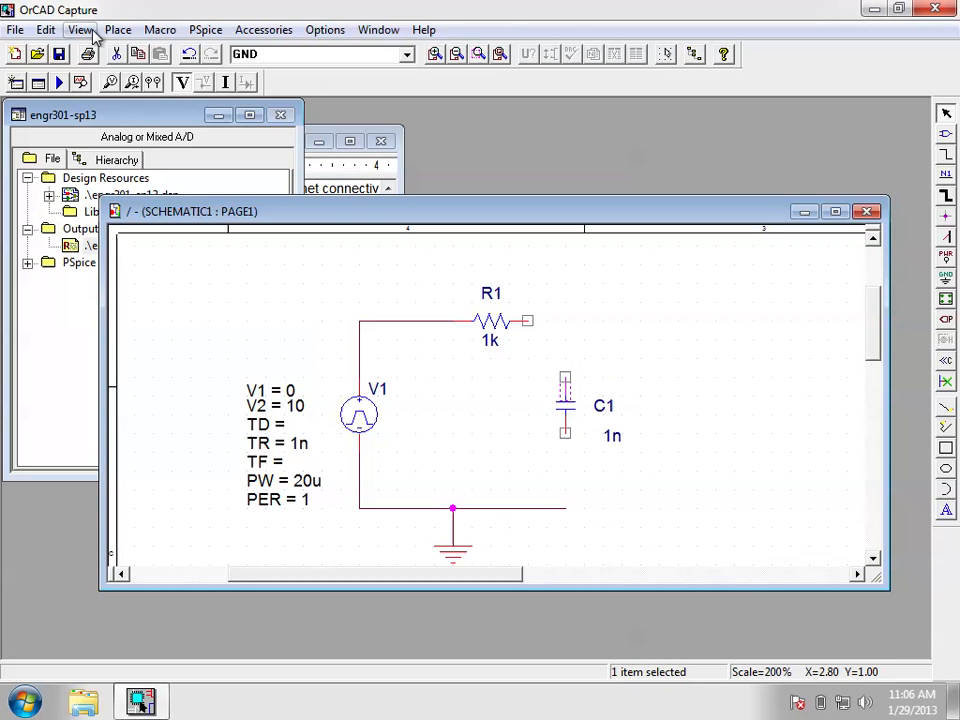
click(80, 32)
mouse_move(113, 35)
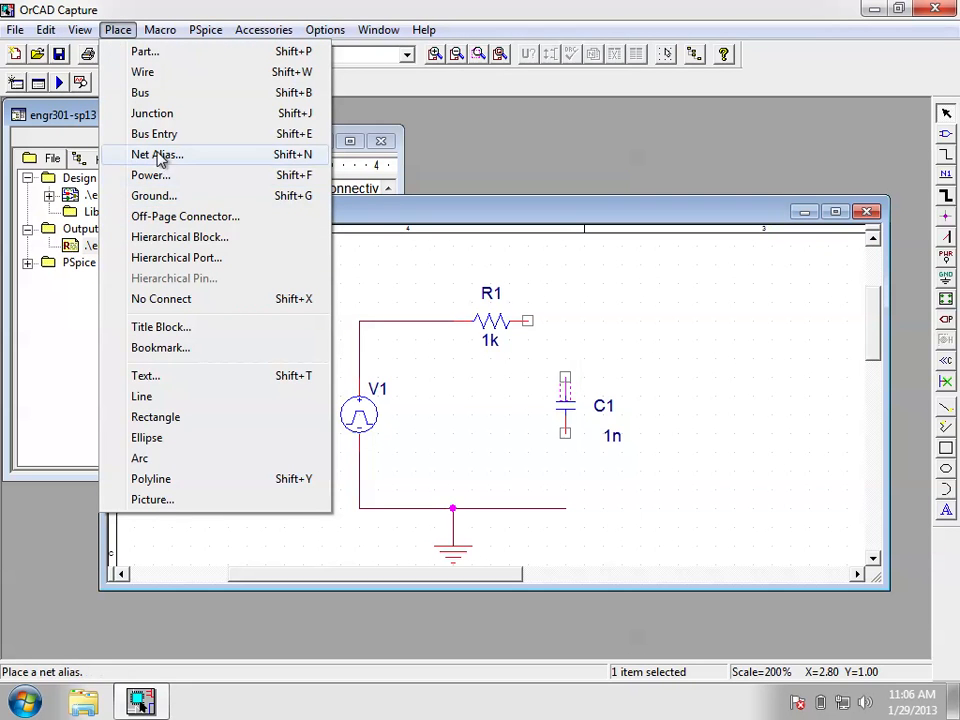
mouse_move(46, 30)
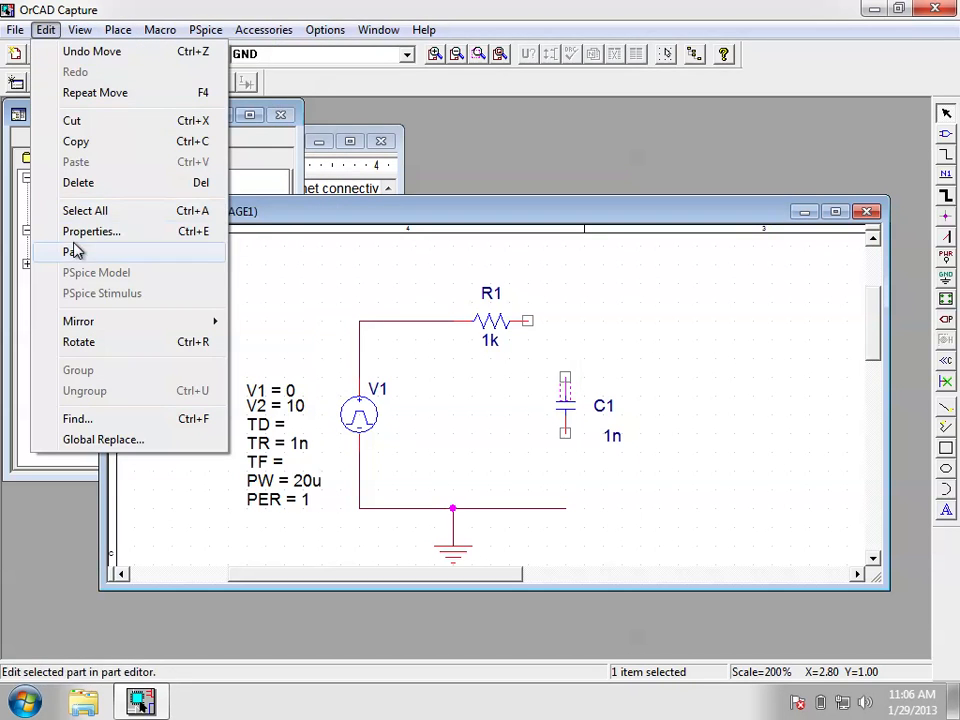
click(80, 343)
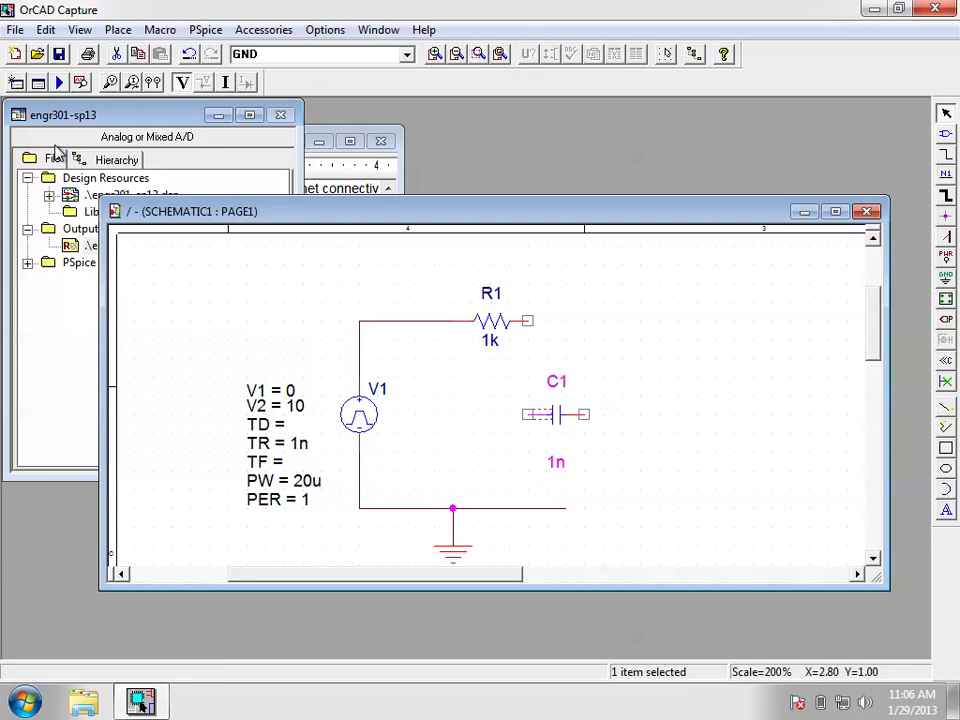
click(46, 30)
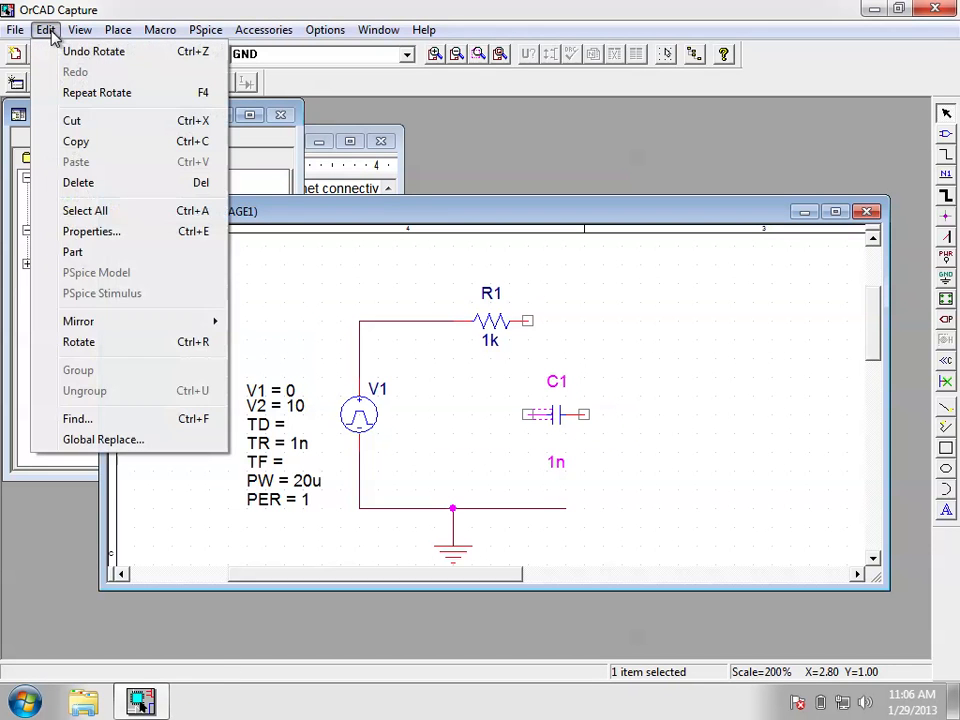
click(86, 347)
click(615, 338)
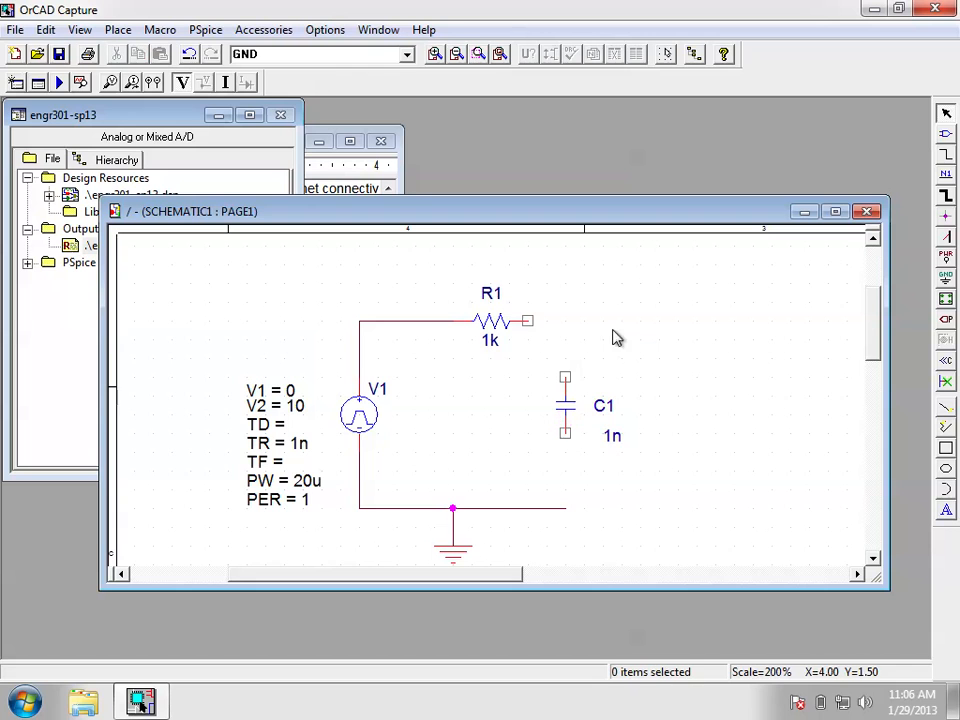
Wire R1's free pin around the corner to C1's upper pin, and C1's lower pin to the end of the ground wire.
click(945, 154)
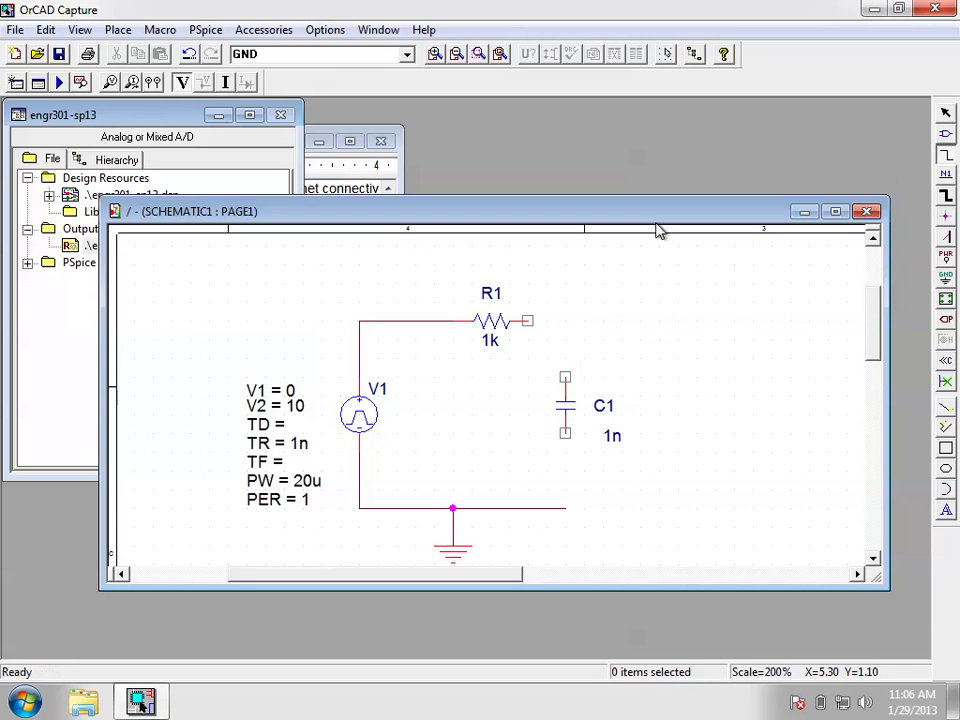
mouse_move(527, 322)
mouse_down()
mouse_move(568, 344)
mouse_move(560, 371)
mouse_up()
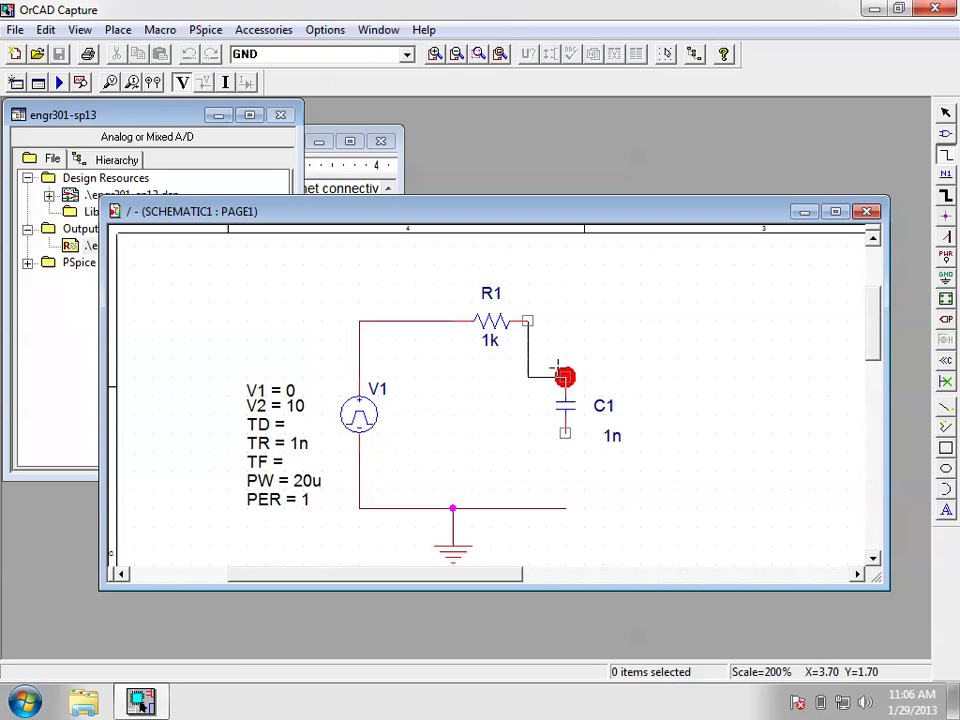
click(565, 320)
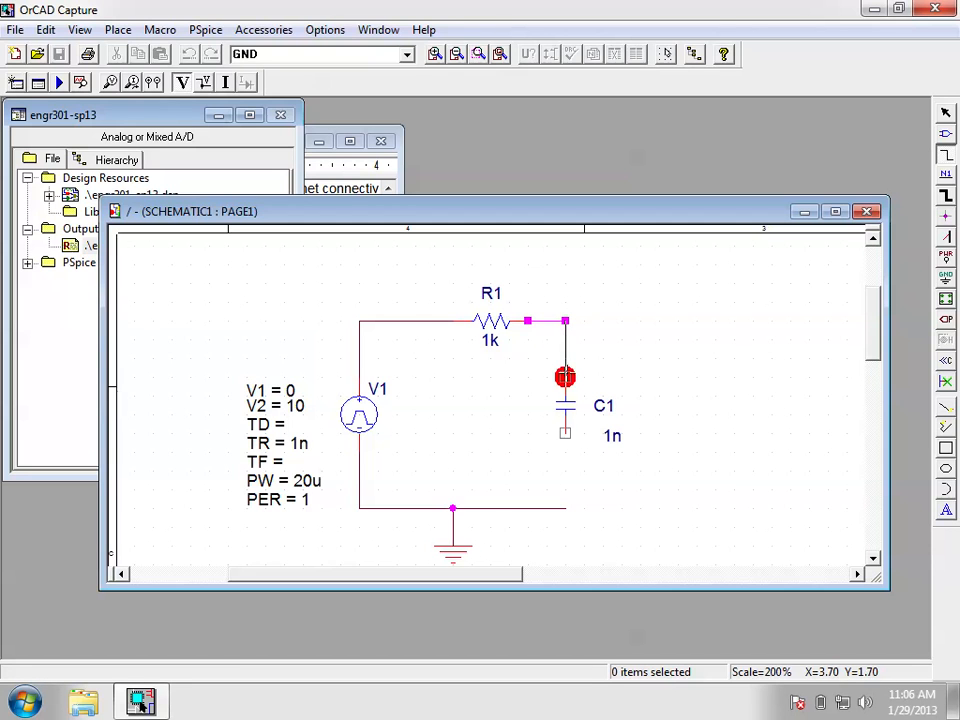
click(565, 377)
click(565, 432)
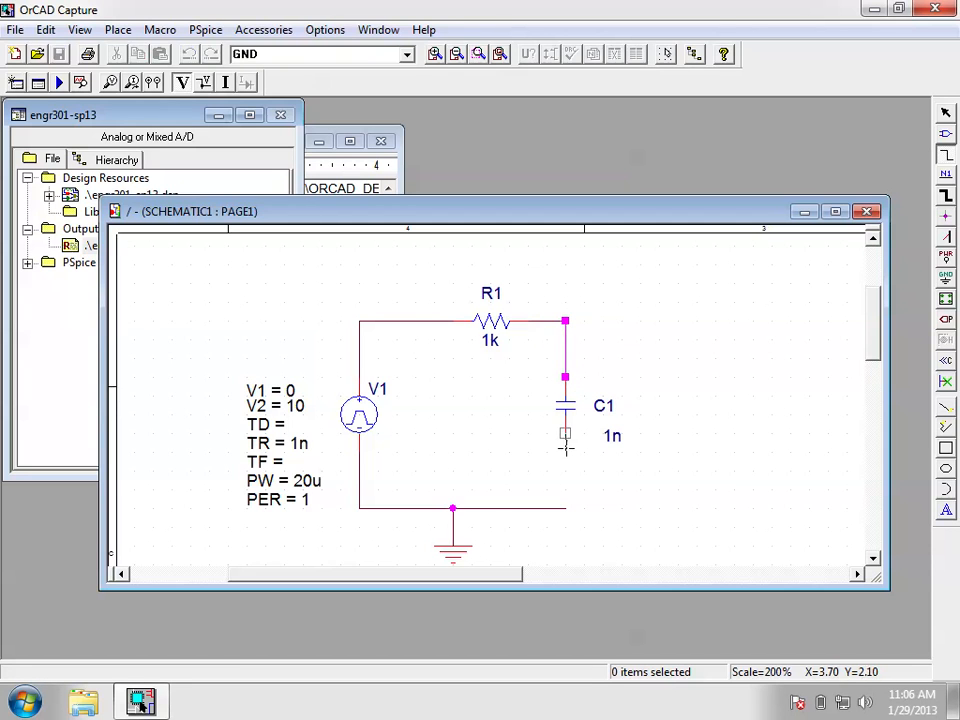
click(566, 508)
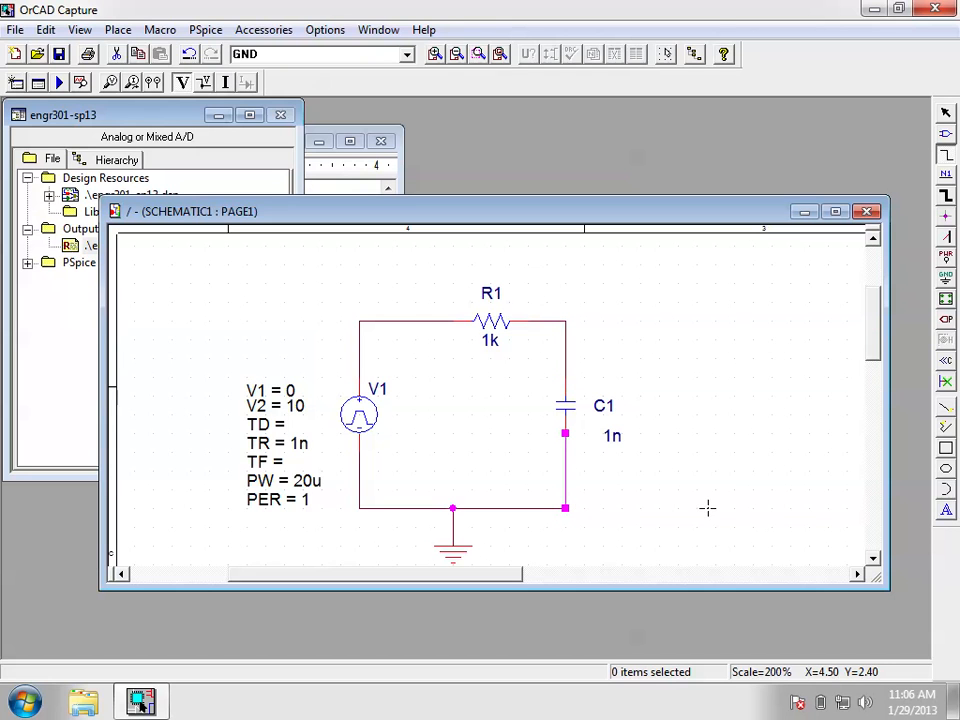
click(742, 441)
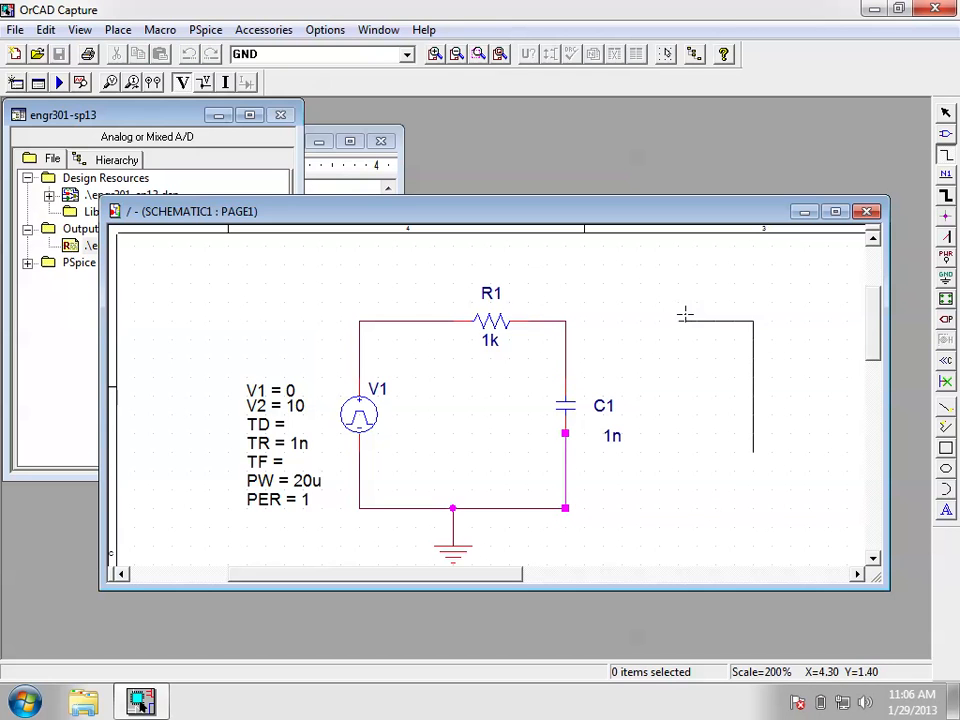
key(Escape)
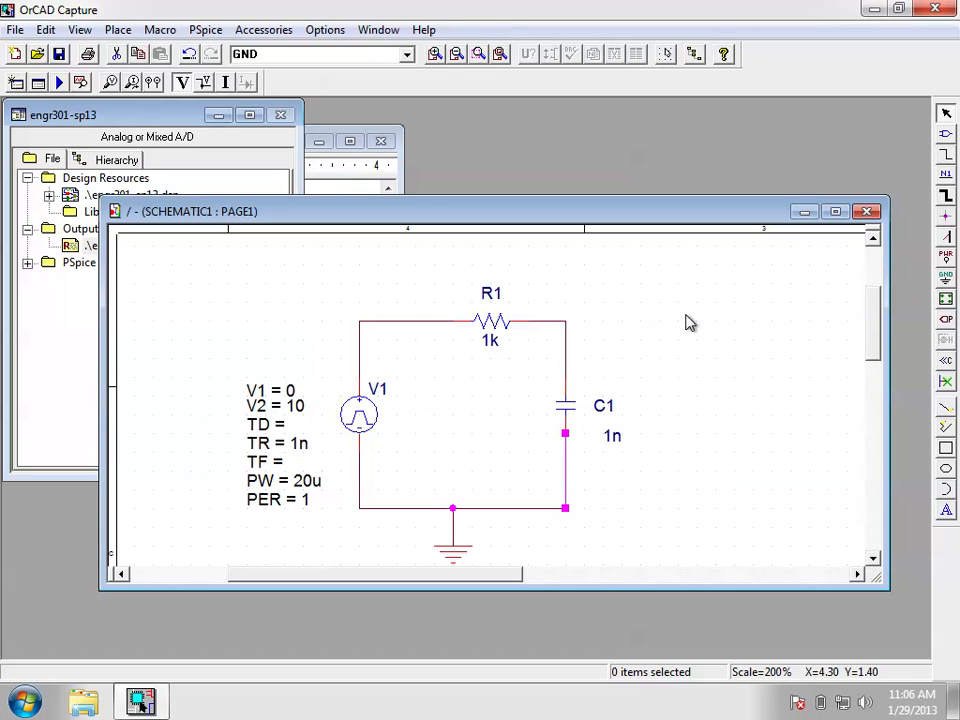
Place a voltage marker on the vertical wire between R1 and C1.
click(110, 82)
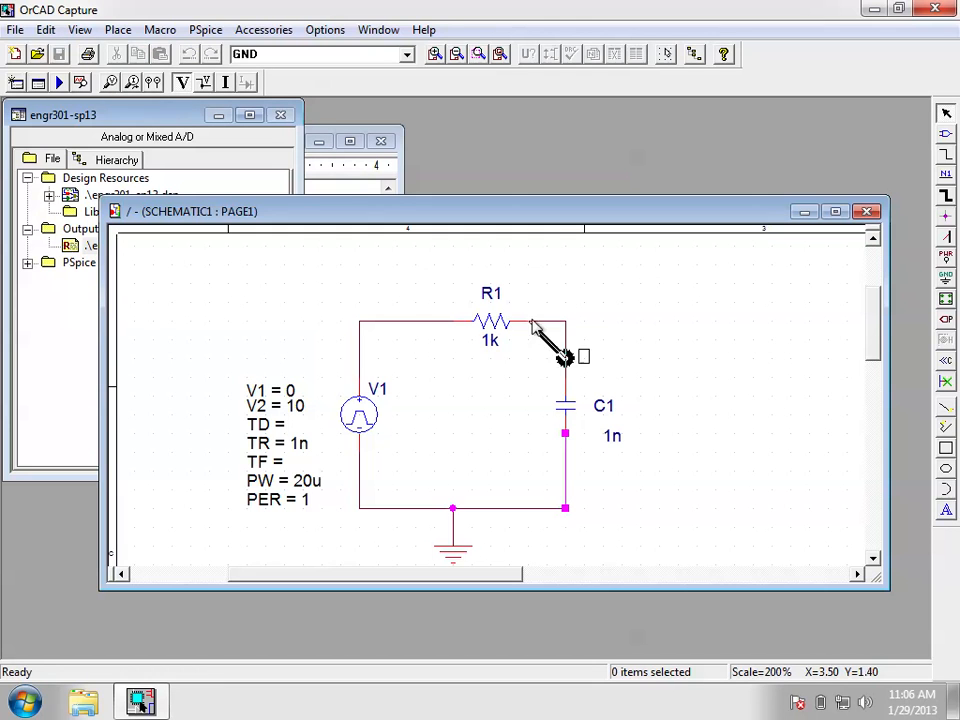
click(567, 345)
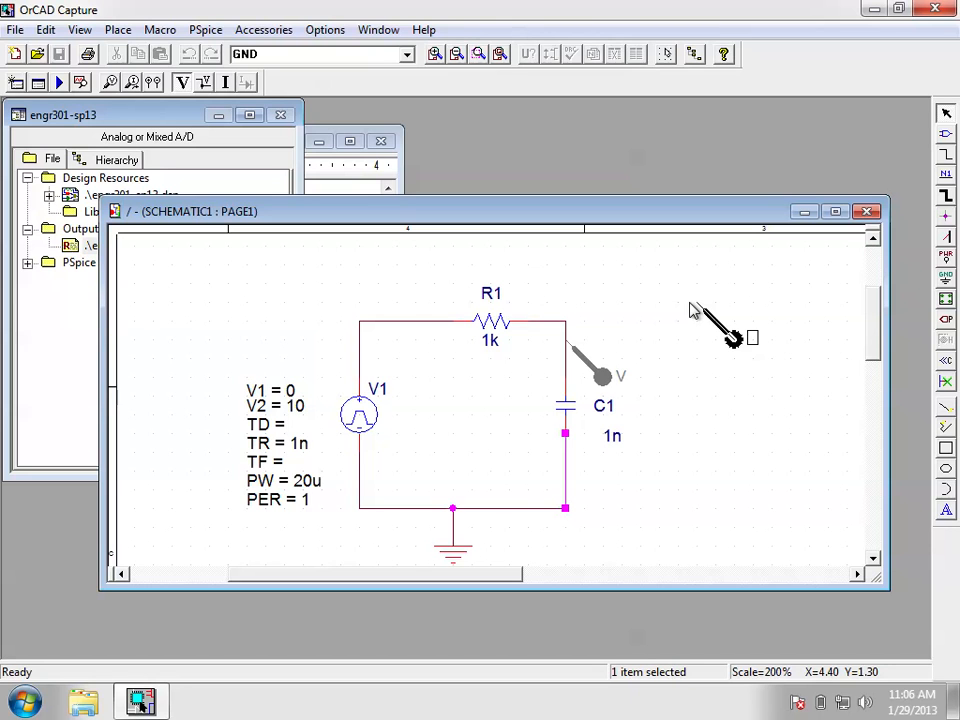
key(Escape)
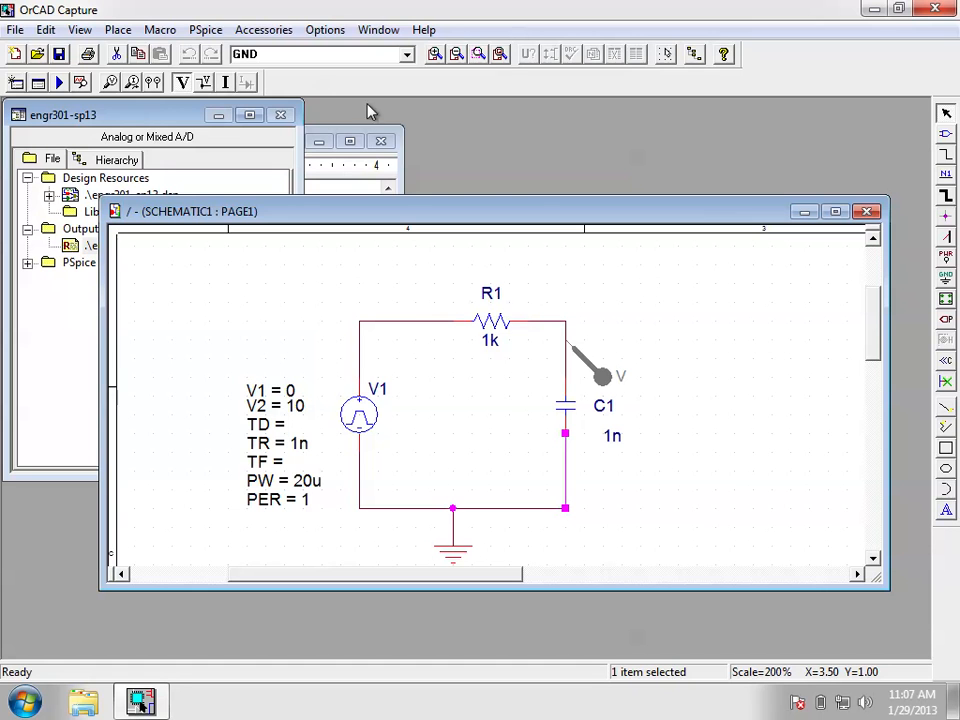
Create the PSpice netlist, examine C1's node order in engr301-sp13-schematic1.net, and close the file.
click(205, 30)
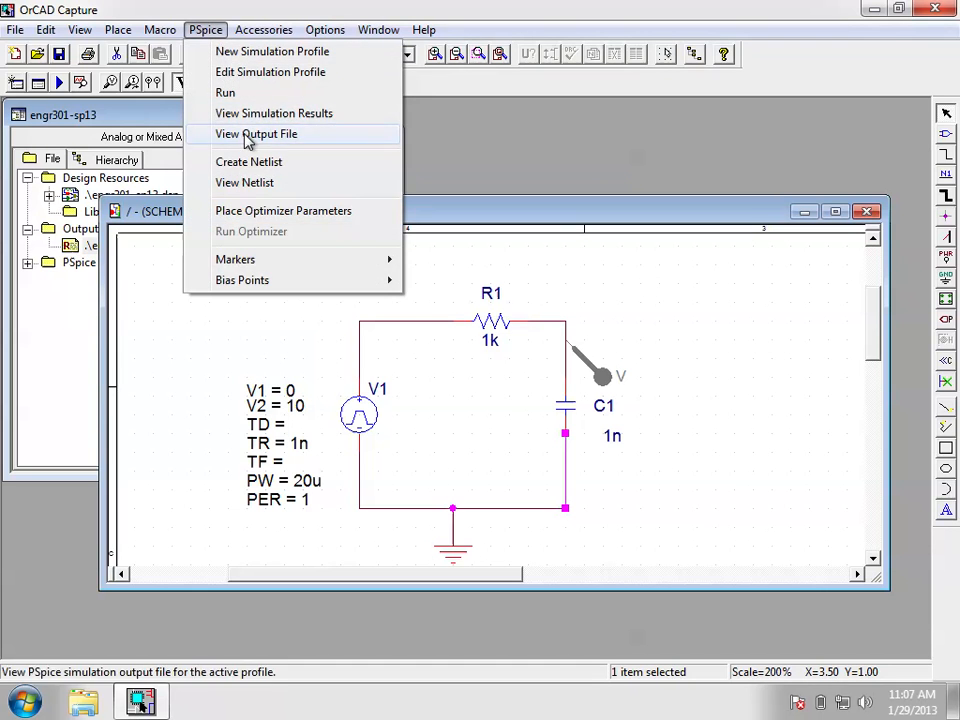
click(242, 161)
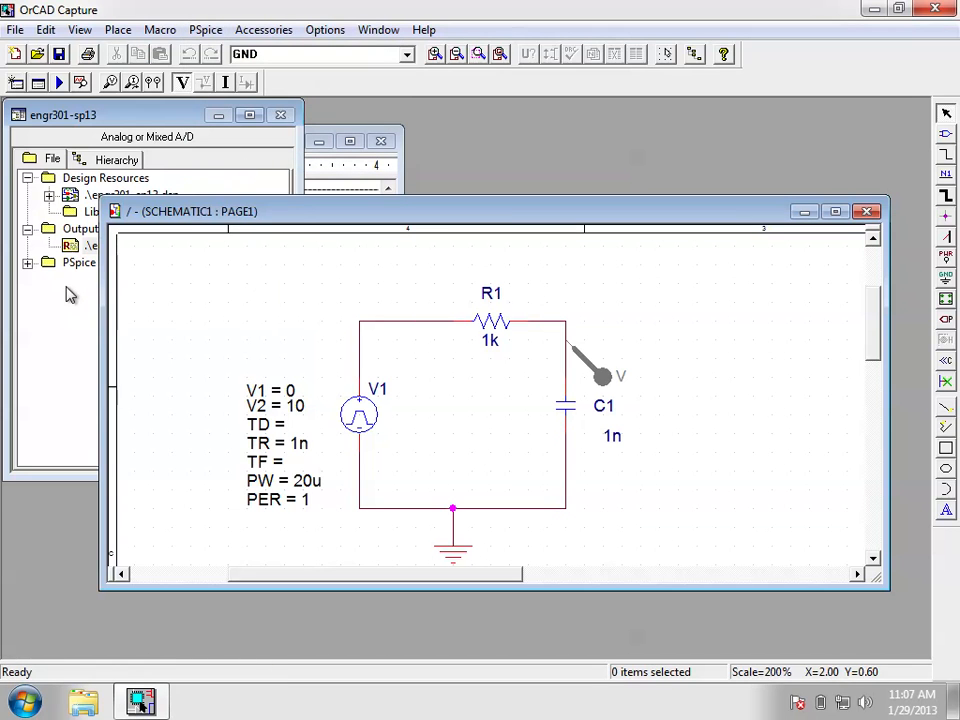
double_click(68, 246)
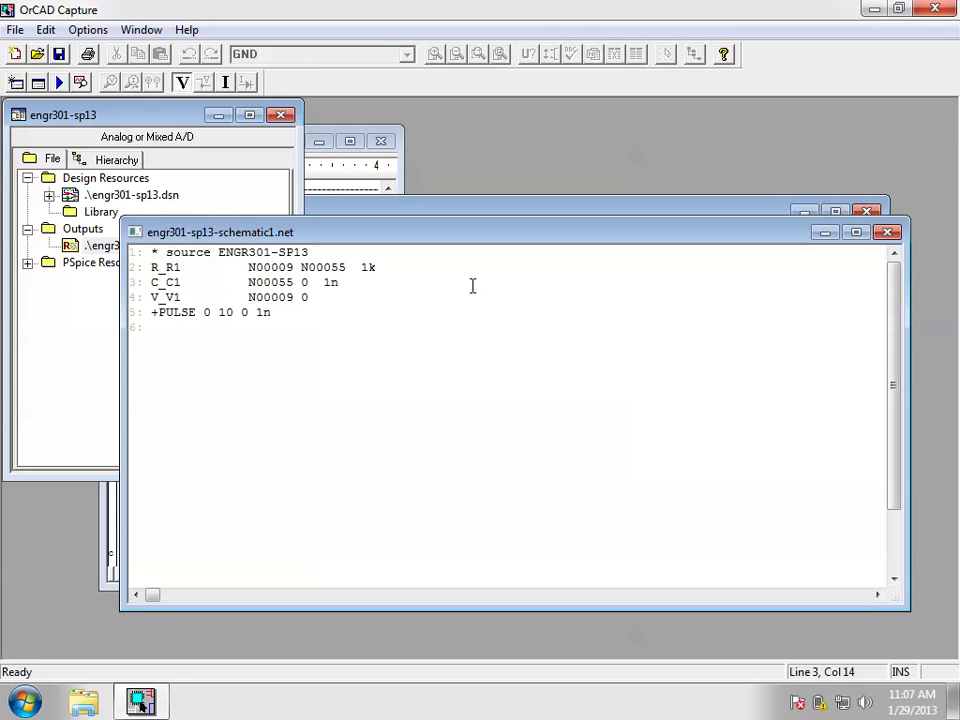
click(887, 232)
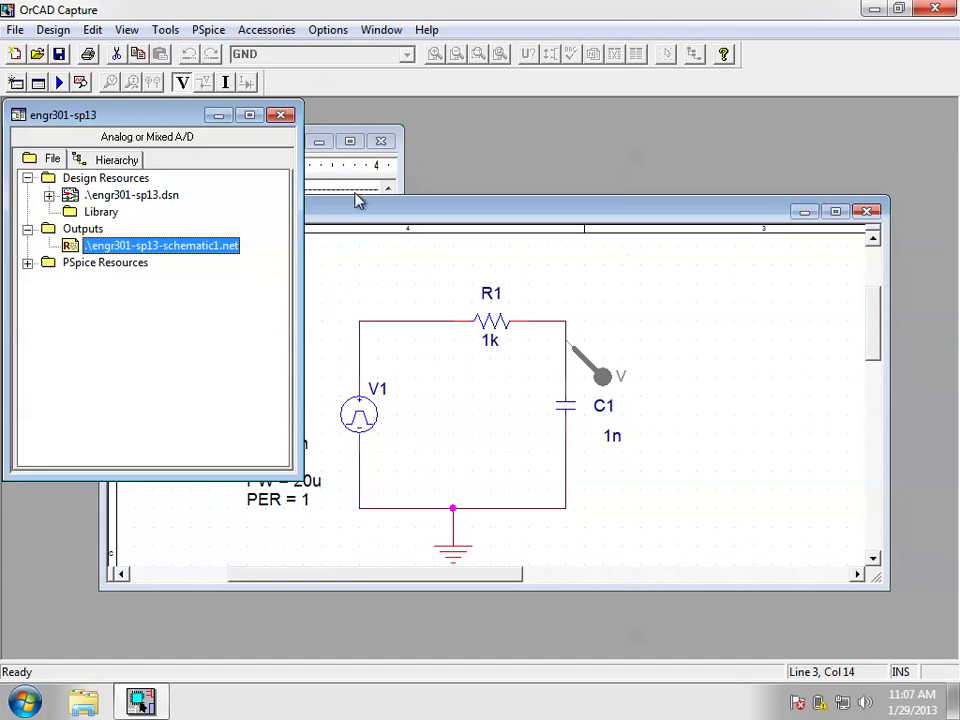
Run the PSpice transient simulation of the rewired circuit.
click(198, 30)
click(205, 28)
click(212, 32)
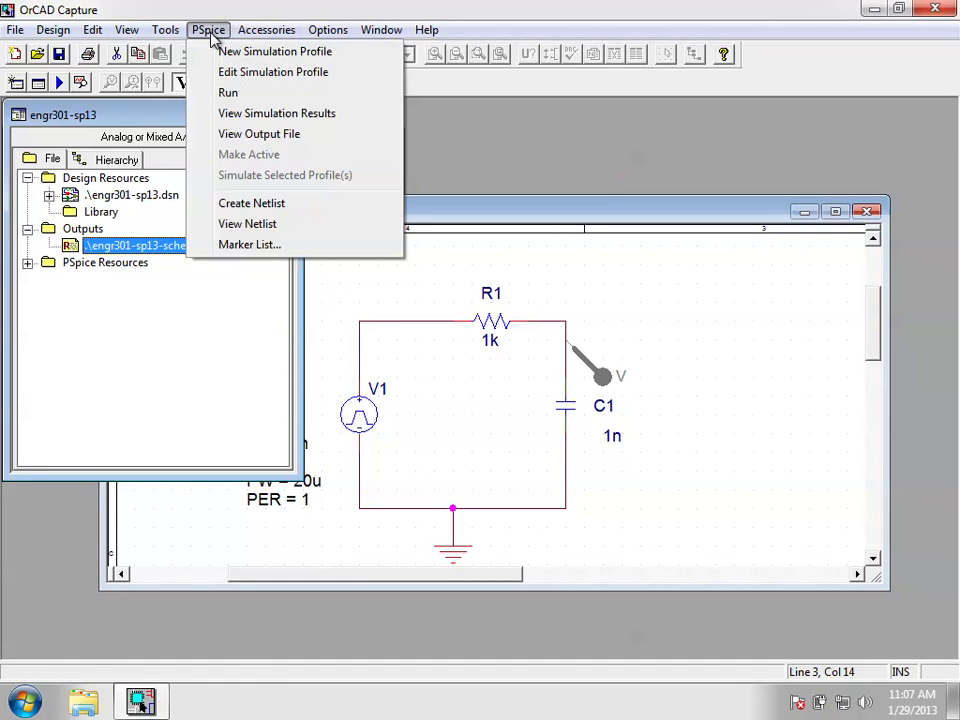
click(228, 92)
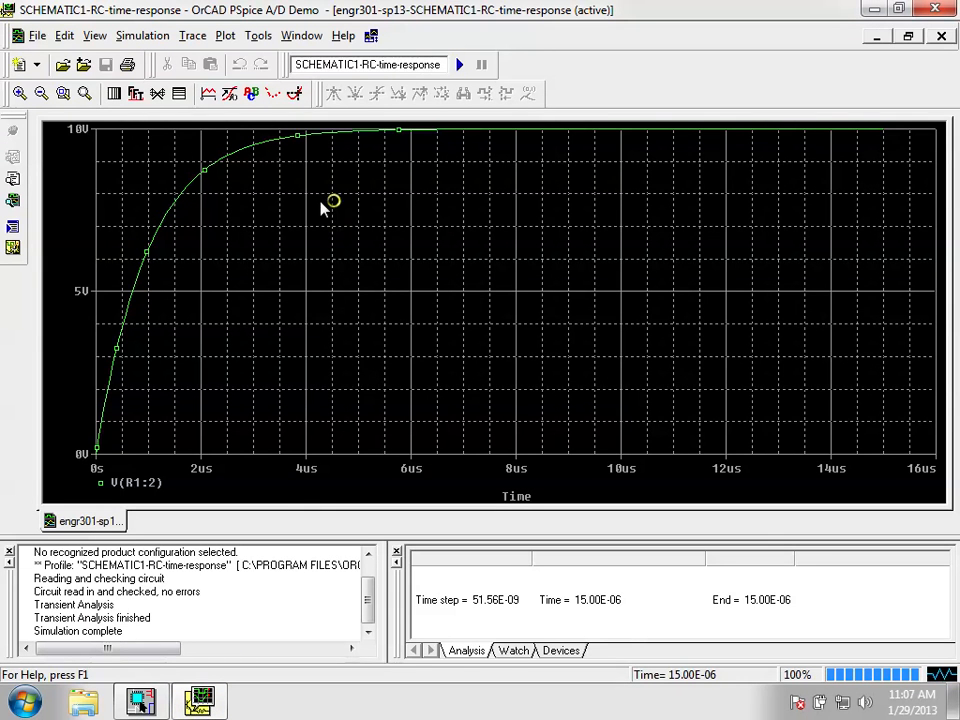
Add a second plot to the simulation results window and trace the capacitor current I(C1) in it.
click(228, 36)
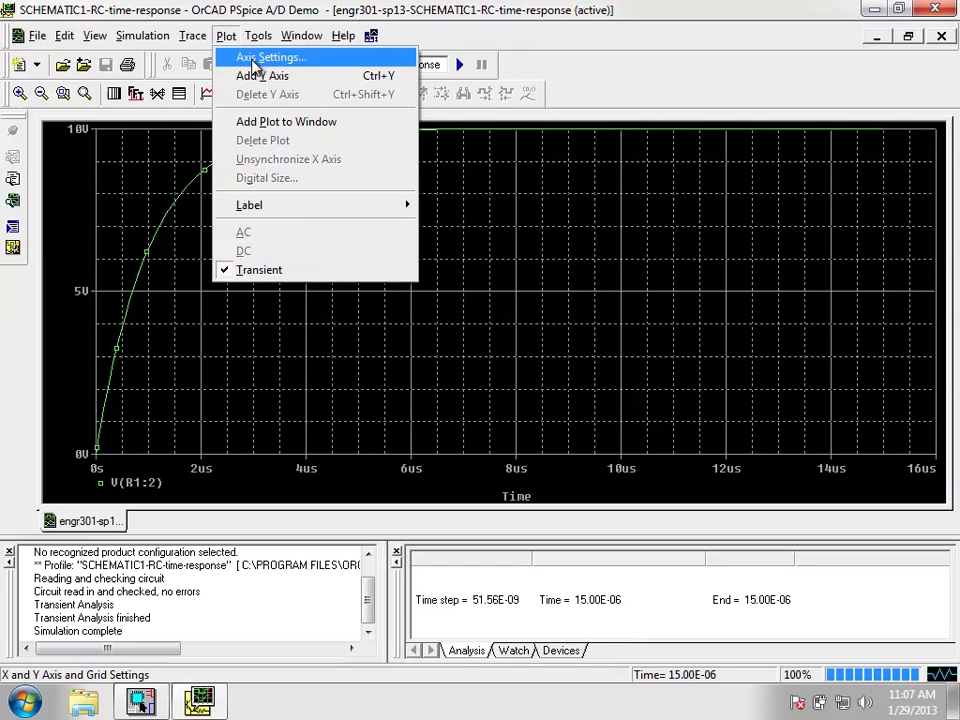
click(250, 121)
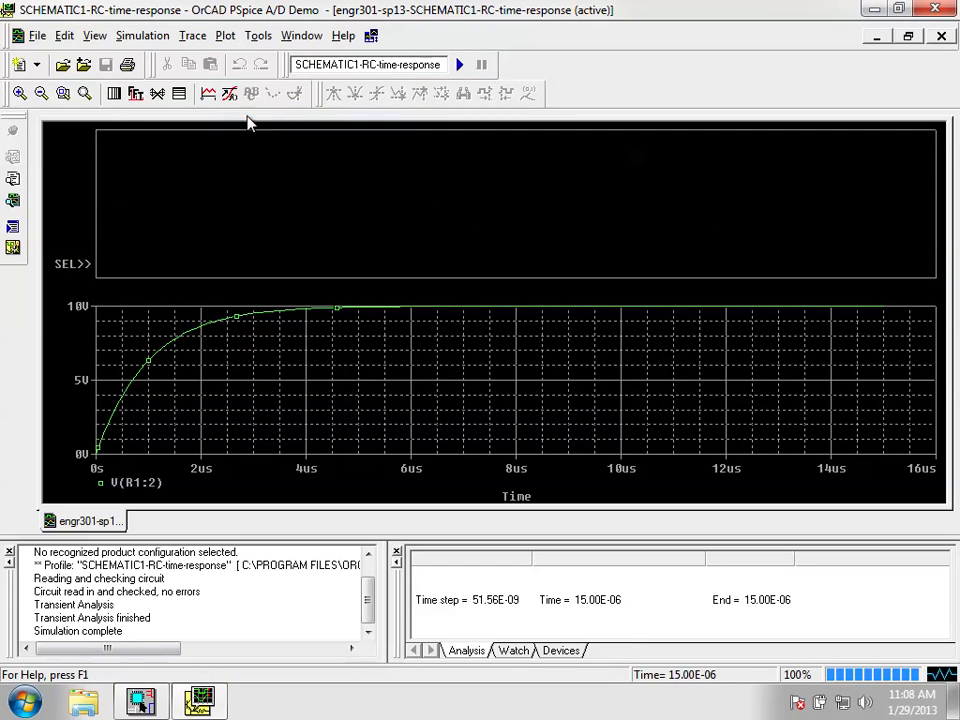
click(195, 36)
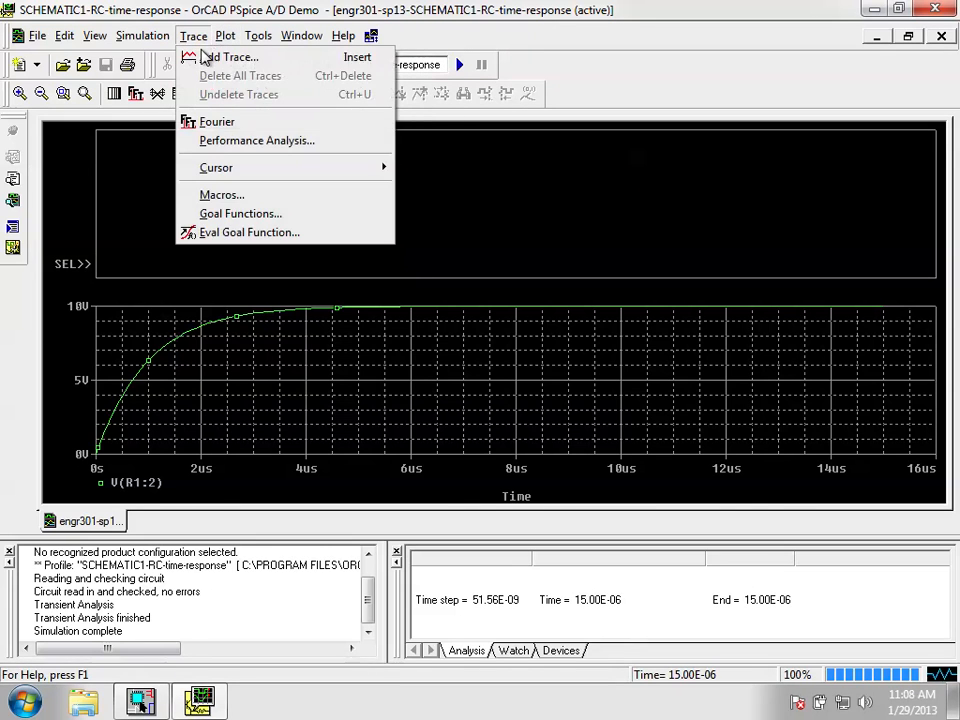
click(205, 57)
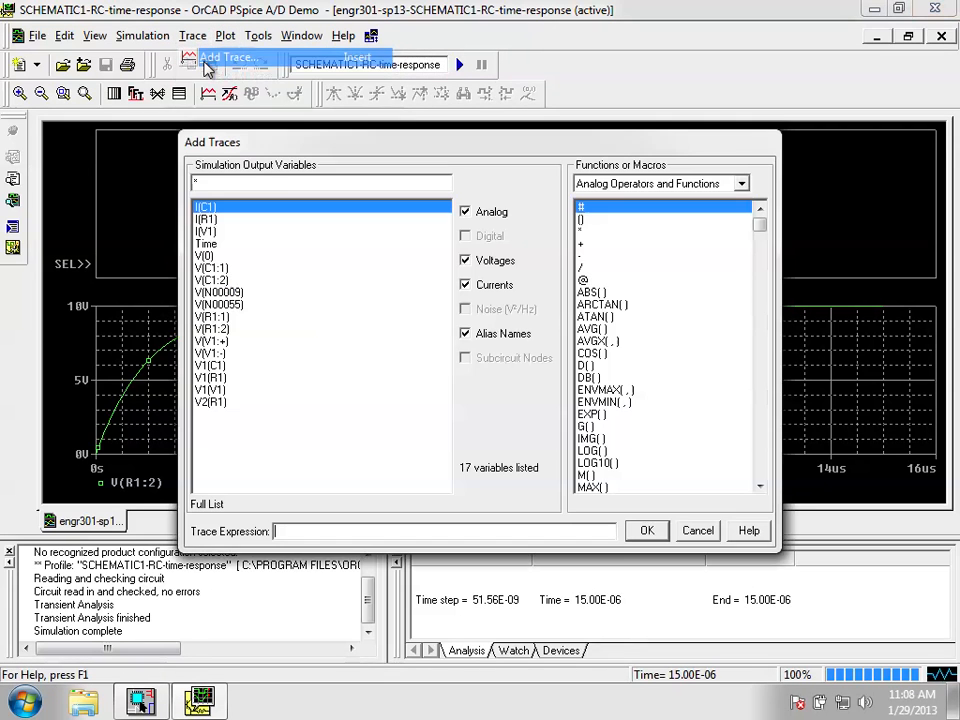
click(212, 207)
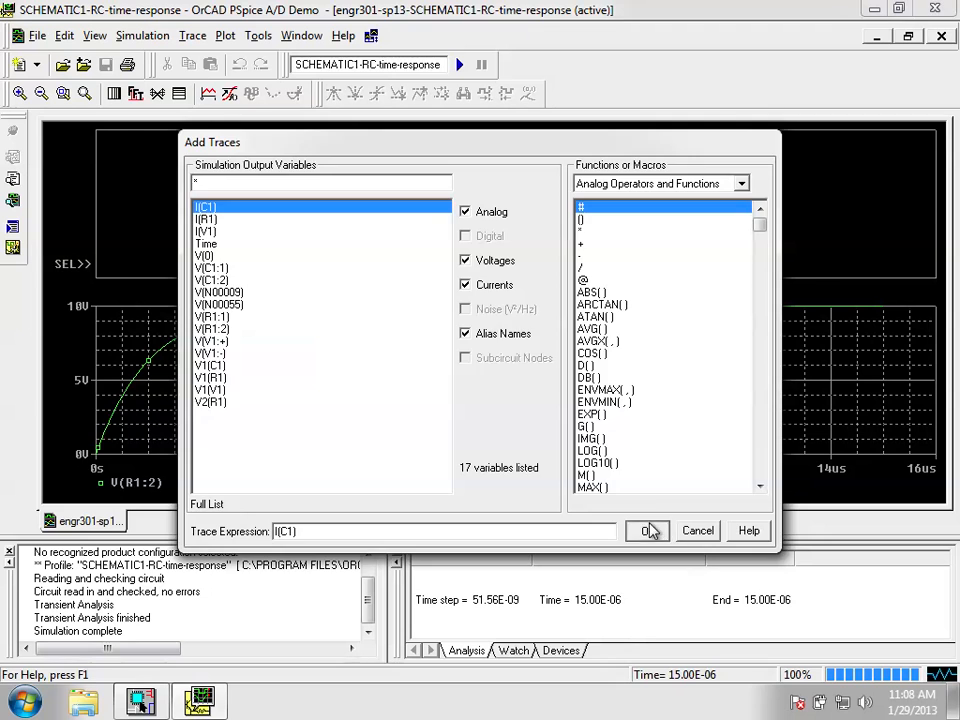
click(664, 532)
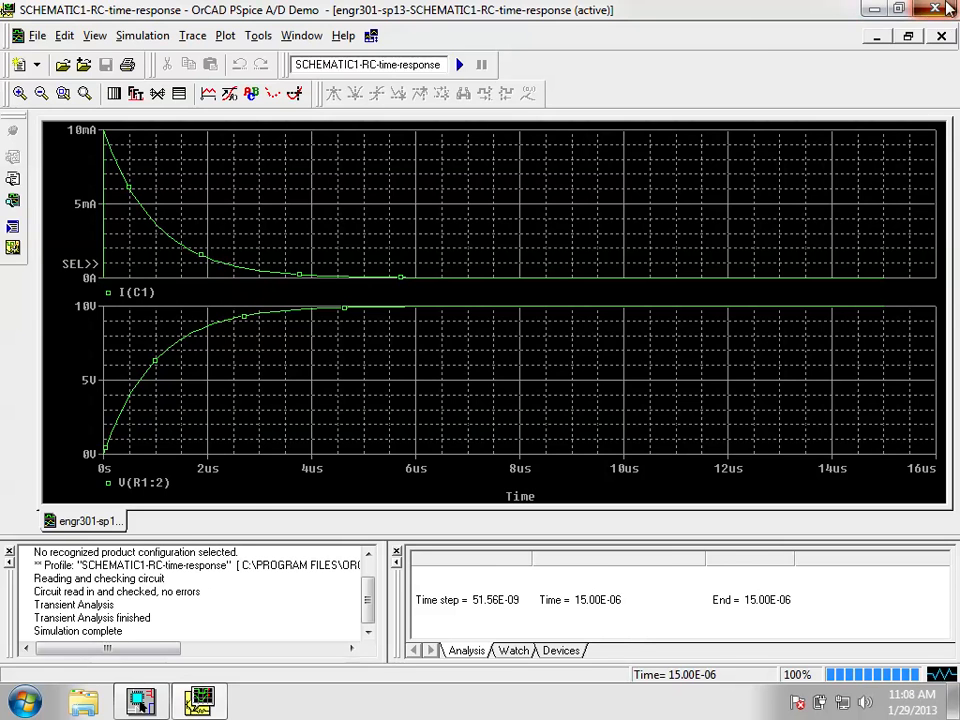
Close the simulation results and place a current marker at C1's lower pin in the schematic.
click(883, 9)
click(398, 259)
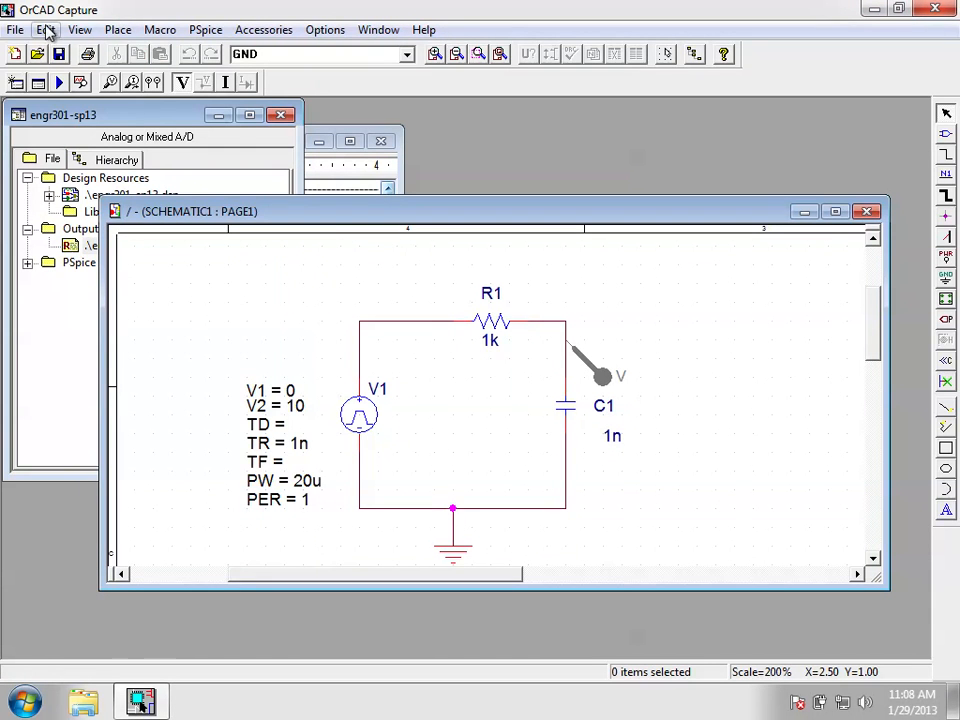
click(182, 82)
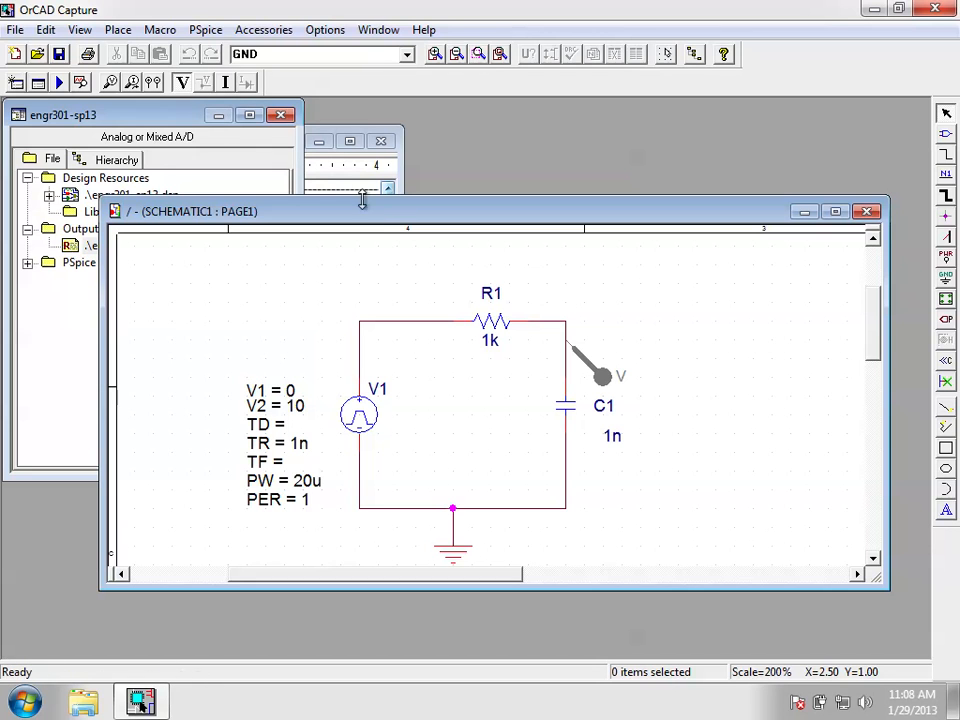
click(568, 436)
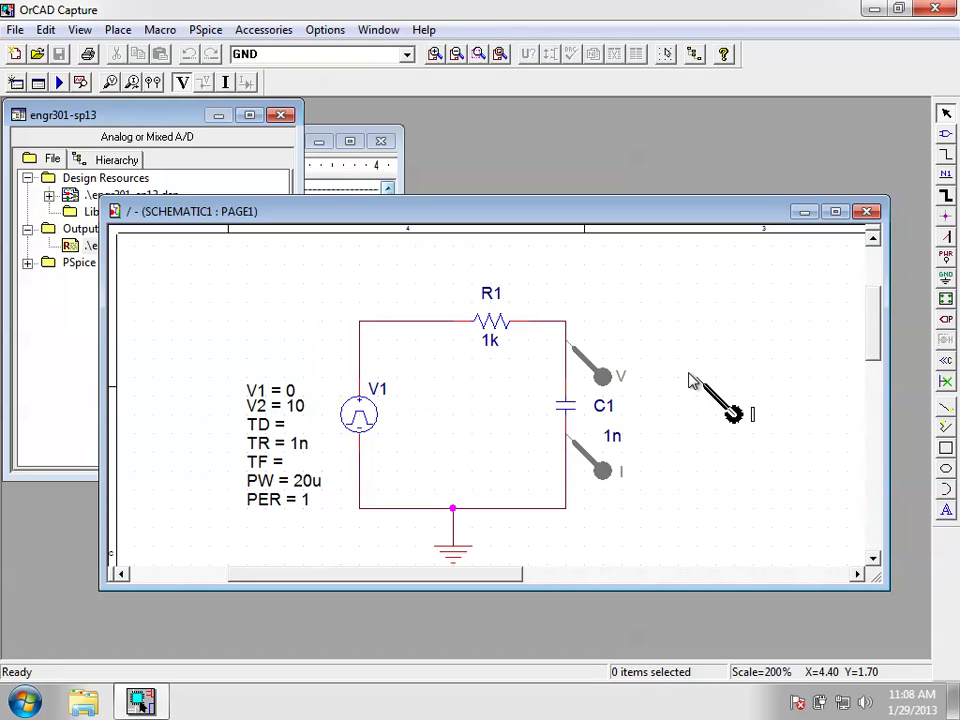
key(Escape)
Run the PSpice simulation with both the voltage and current markers in place and bring up its results.
click(208, 28)
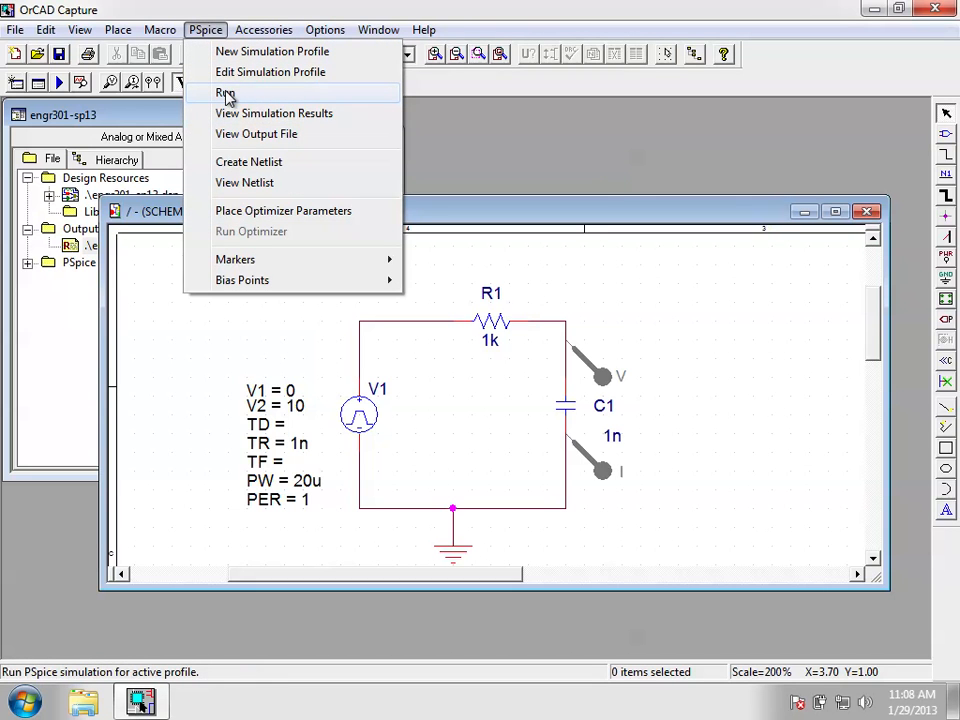
click(226, 95)
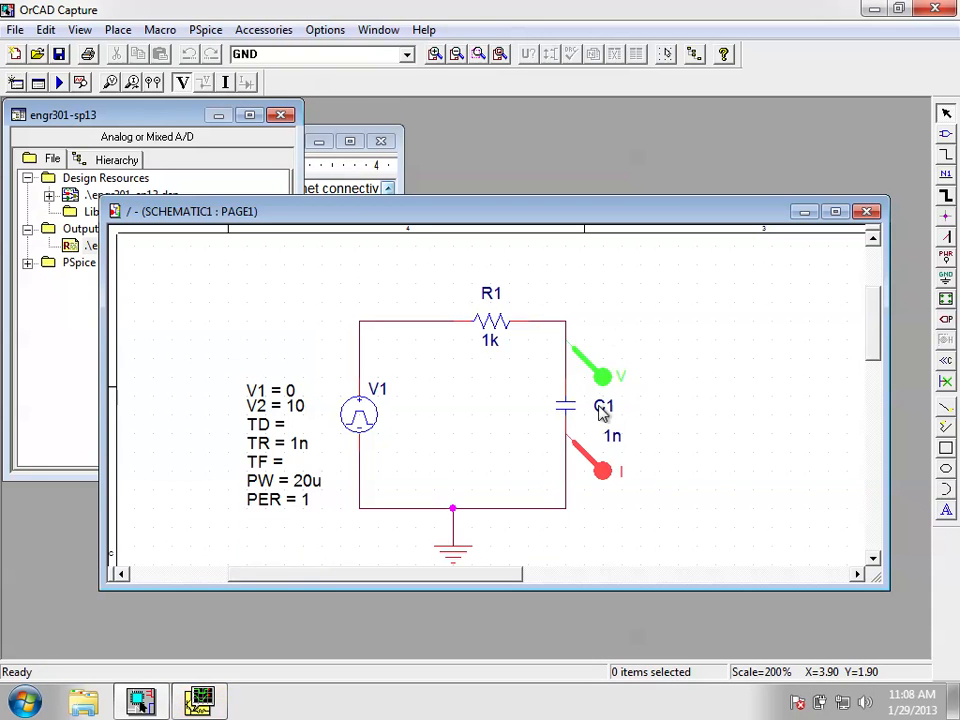
click(199, 700)
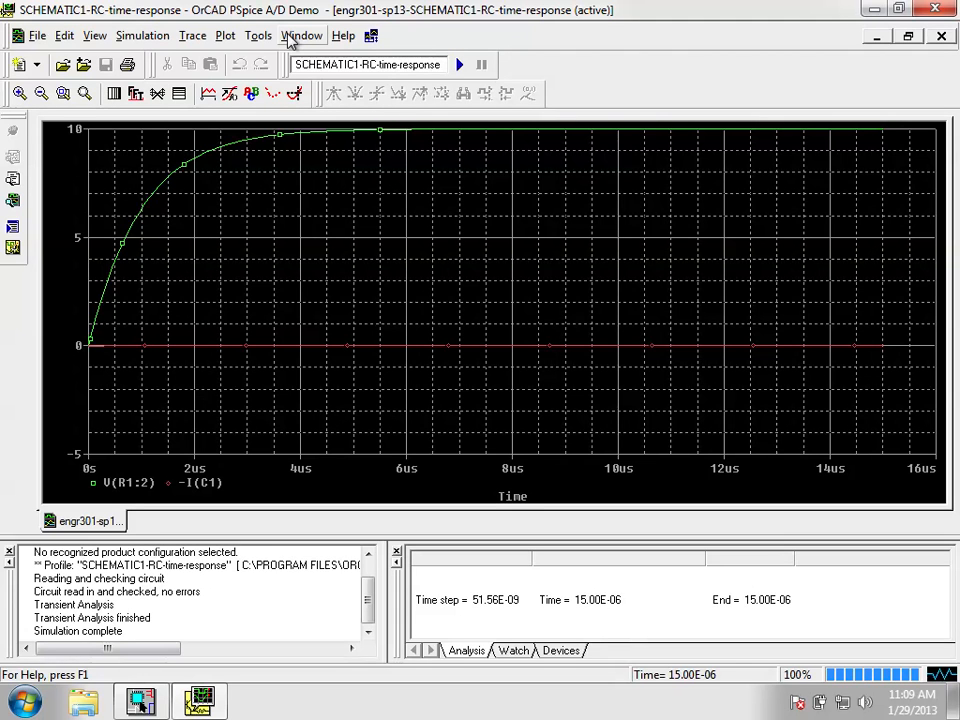
Add a second Y axis to the plot of V(R1:2) and -I(C1).
drag(284, 26, 257, 36)
click(226, 35)
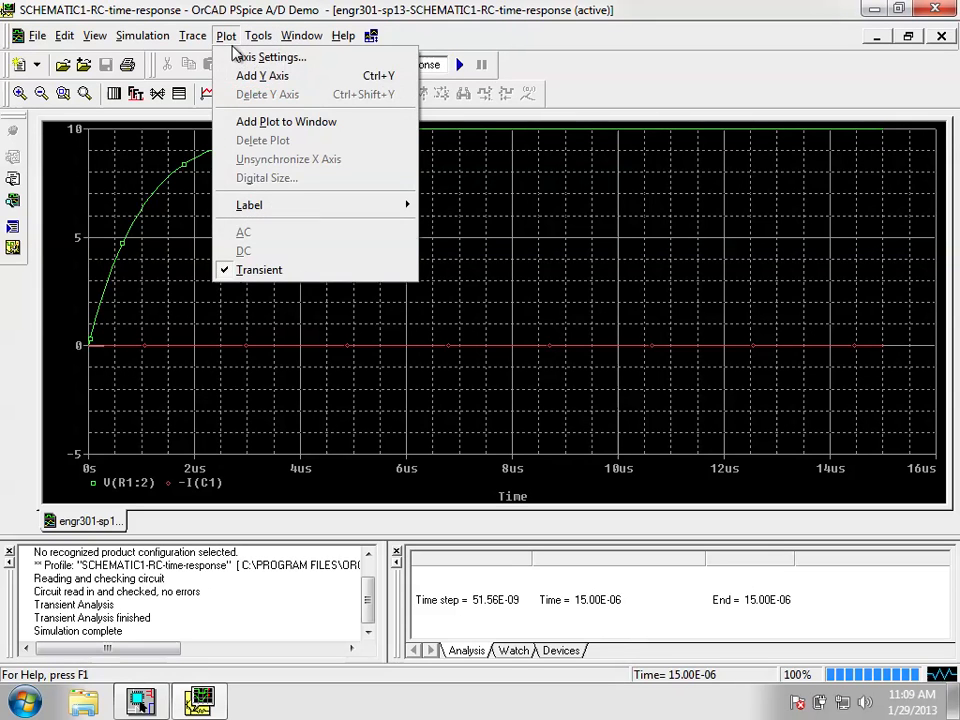
click(242, 77)
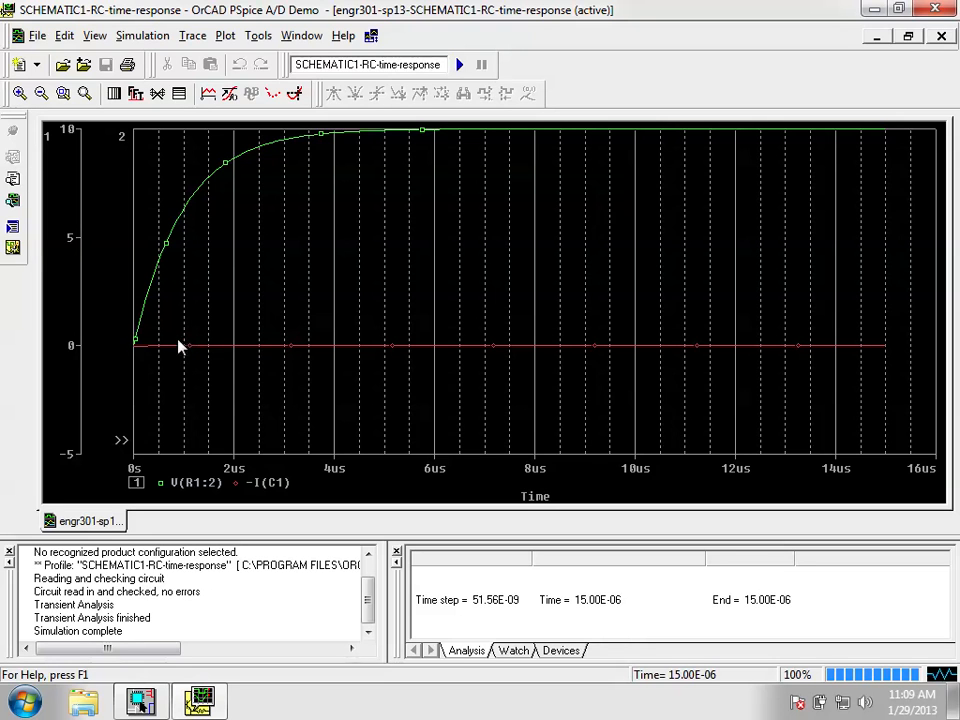
mouse_move(197, 330)
mouse_down()
mouse_move(394, 394)
mouse_move(393, 384)
mouse_up()
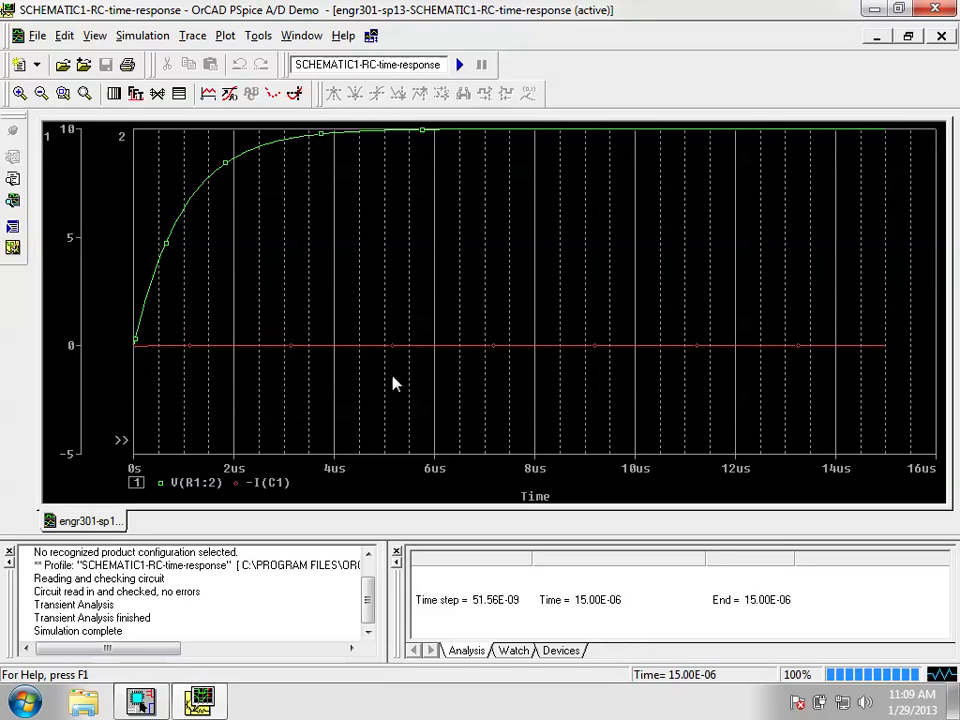
Display the probe cursor on the V(R1:2) trace and move its read-out window fully into view.
click(192, 35)
mouse_move(279, 38)
mouse_move(217, 37)
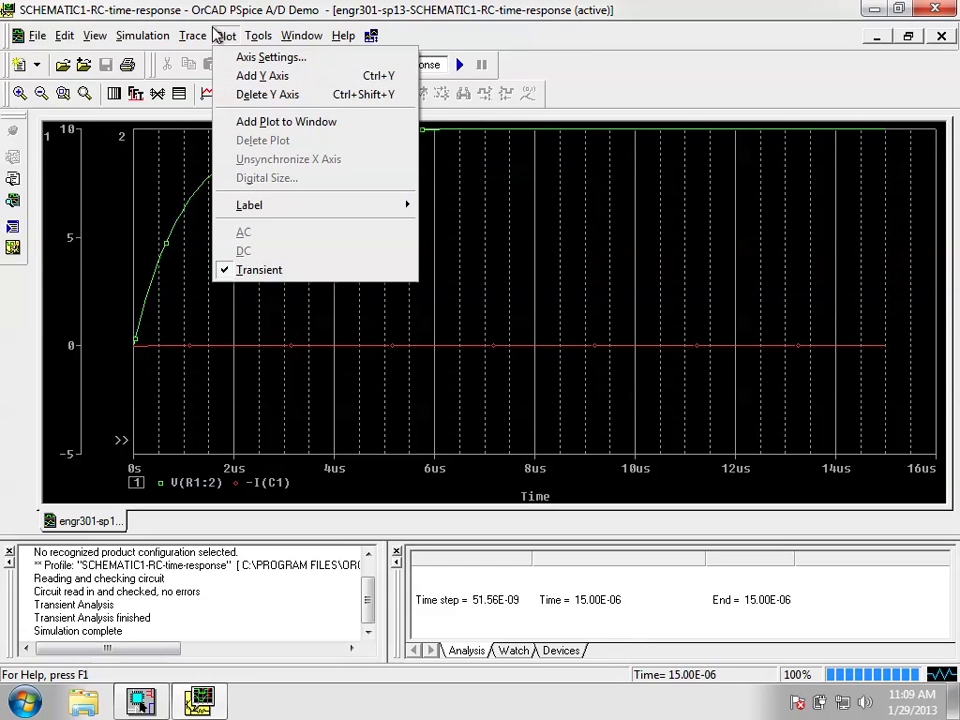
mouse_move(260, 44)
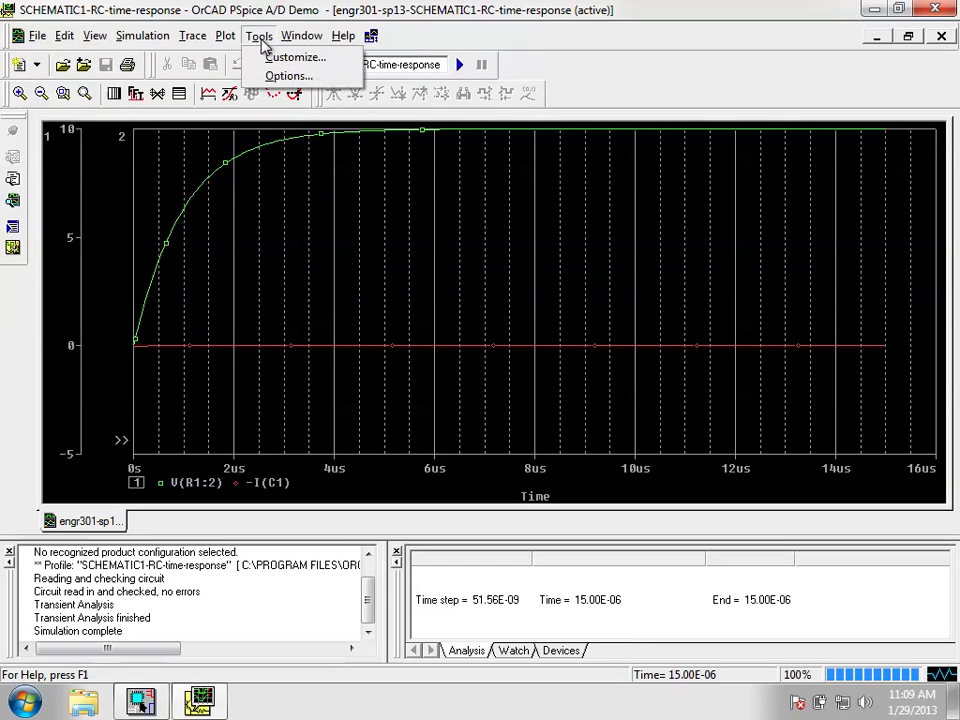
mouse_move(303, 40)
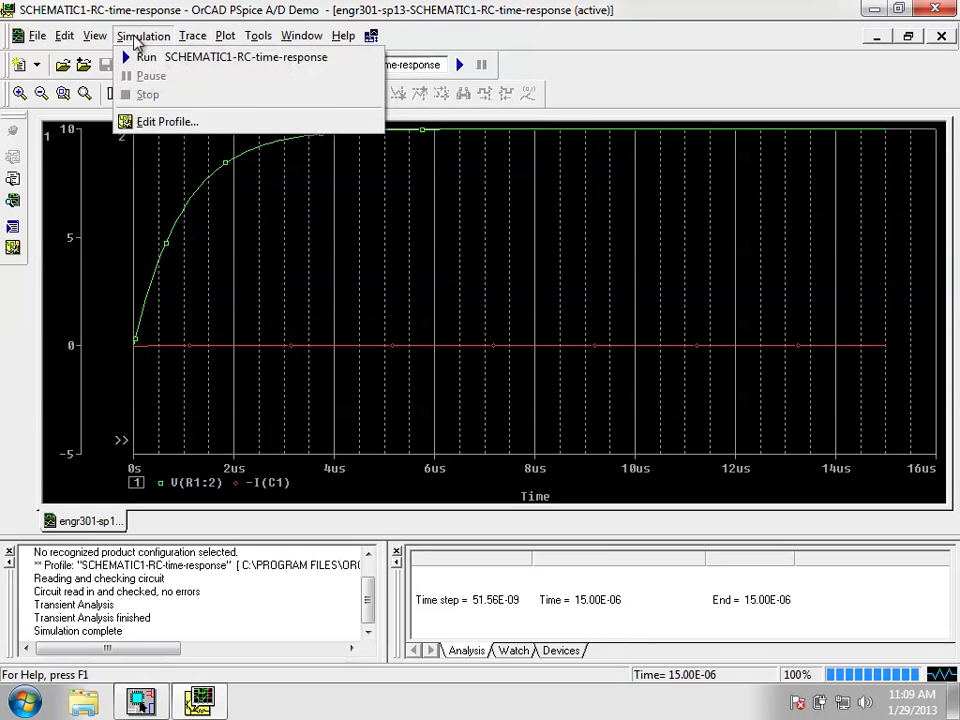
mouse_move(108, 38)
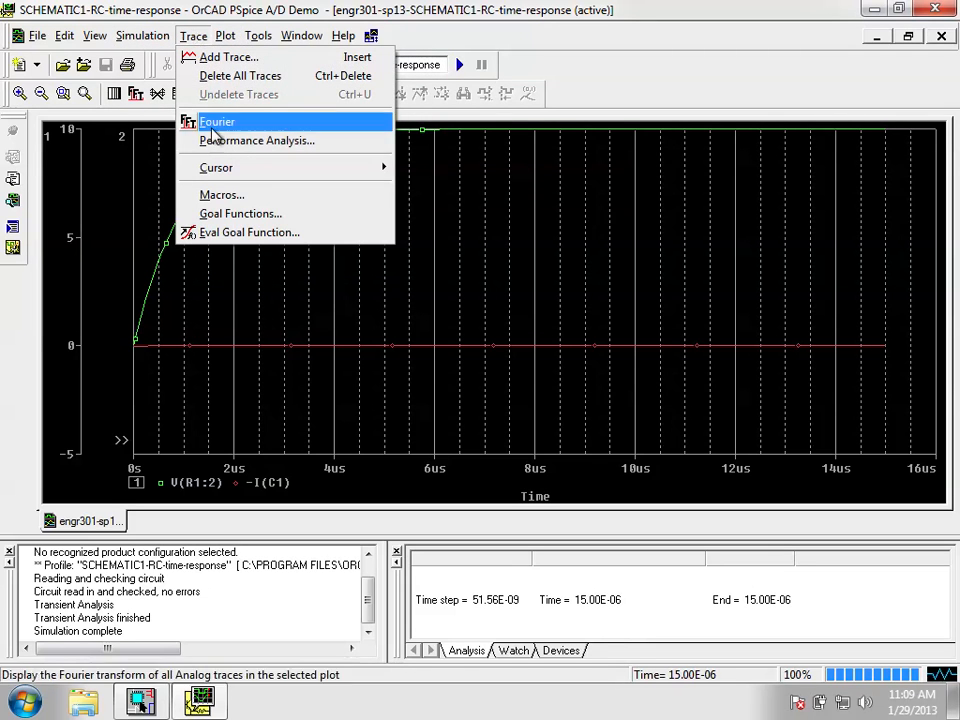
mouse_move(293, 172)
click(415, 172)
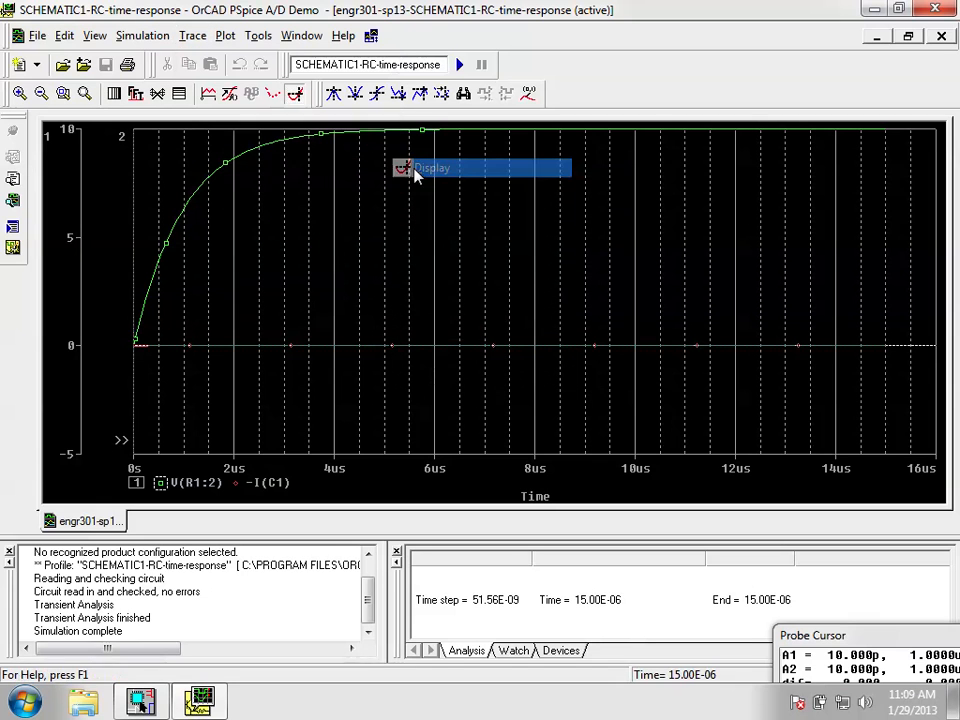
mouse_move(232, 353)
mouse_down()
mouse_move(221, 298)
mouse_move(184, 328)
mouse_move(237, 285)
mouse_move(176, 317)
mouse_move(229, 289)
mouse_move(223, 296)
mouse_up()
drag(800, 636, 724, 557)
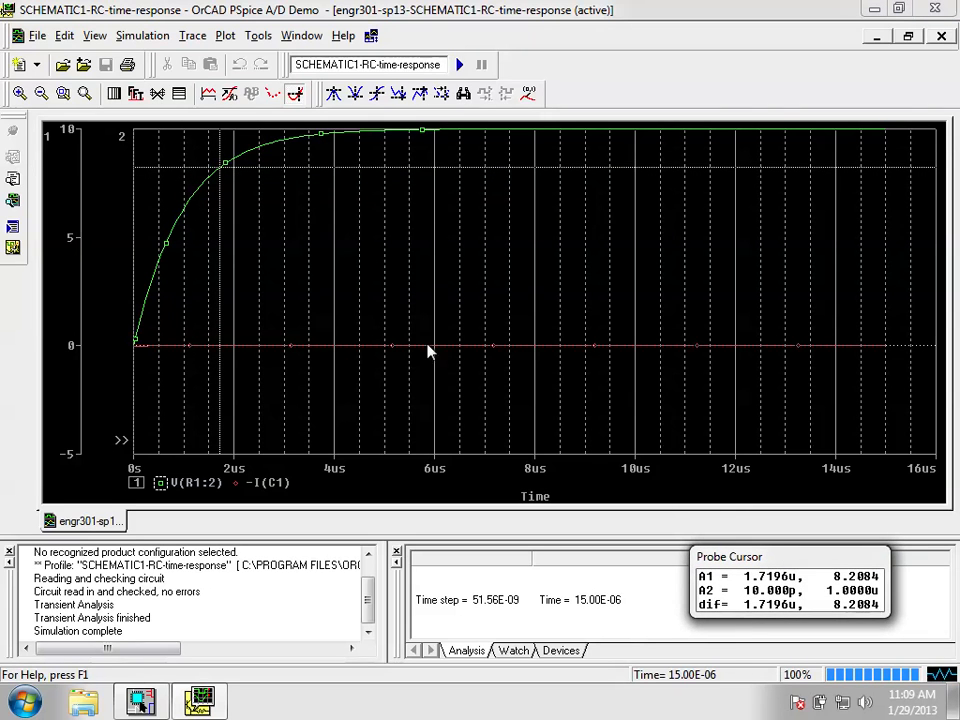
Measure the capacitor voltage on the V(R1:2) curve at about 1 us, and close the simulation results.
mouse_move(219, 170)
mouse_down()
mouse_move(155, 207)
mouse_move(195, 189)
mouse_move(209, 162)
mouse_move(185, 196)
mouse_up()
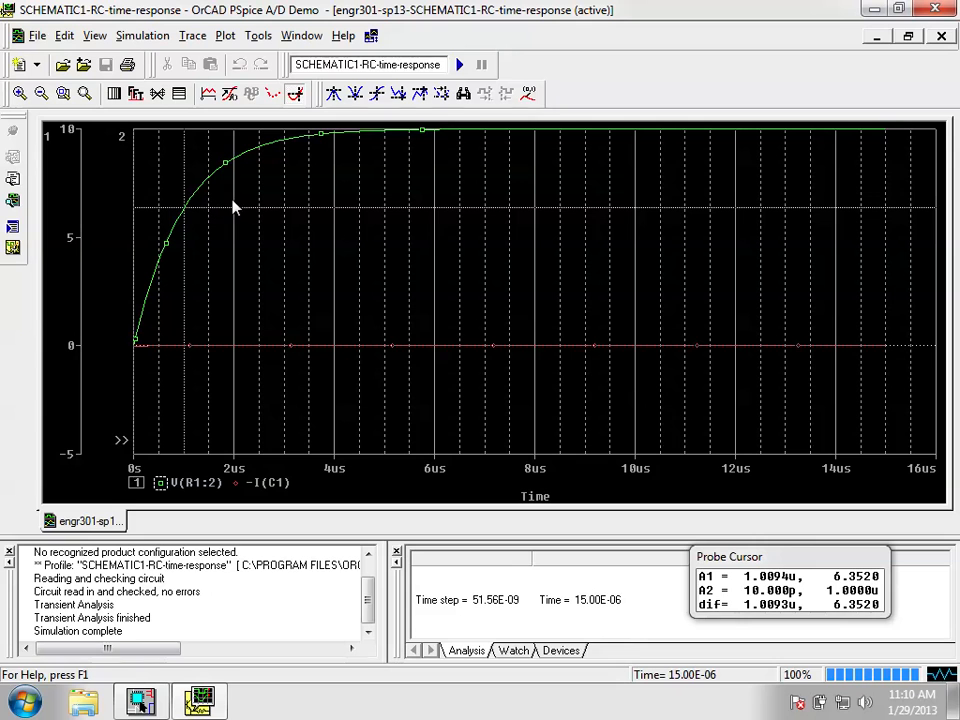
mouse_move(236, 208)
mouse_down()
mouse_move(178, 222)
mouse_move(199, 193)
mouse_move(180, 208)
mouse_move(188, 203)
mouse_up()
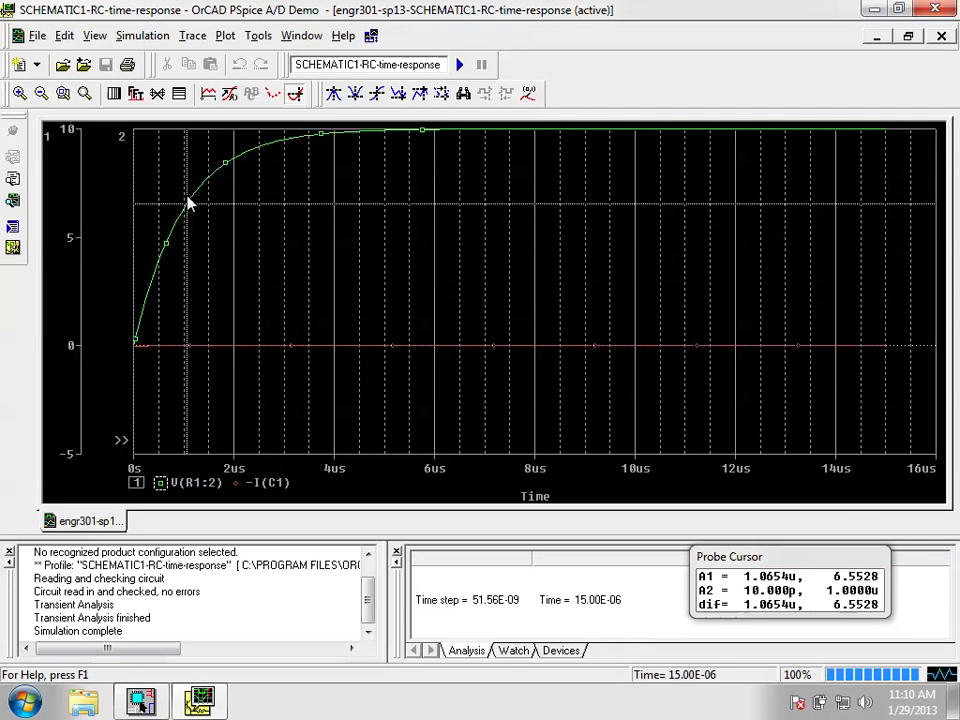
drag(188, 204, 184, 207)
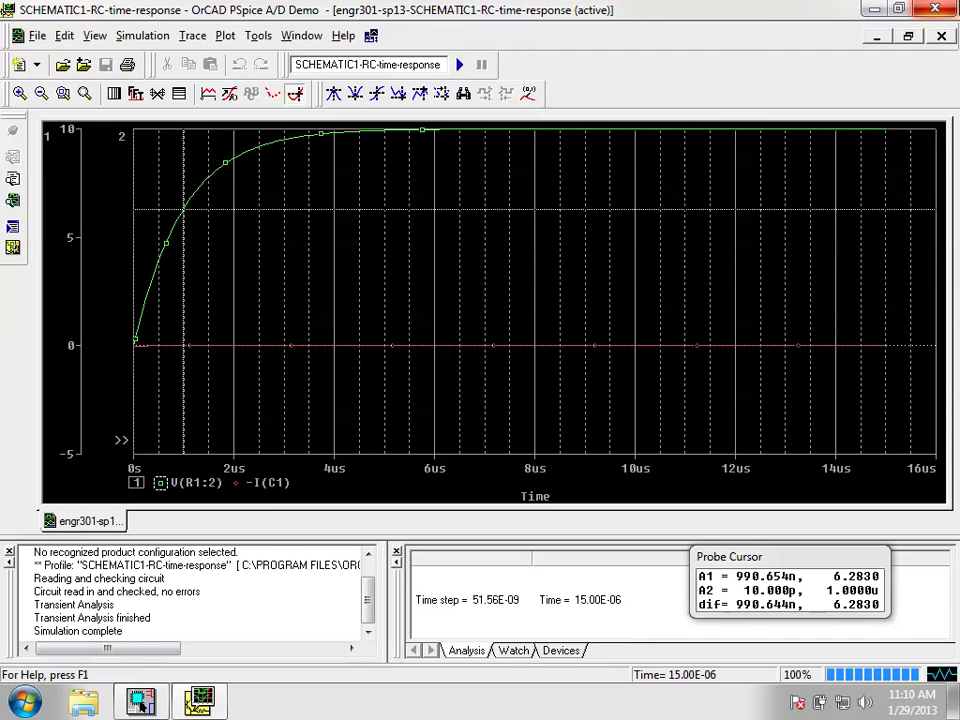
click(938, 10)
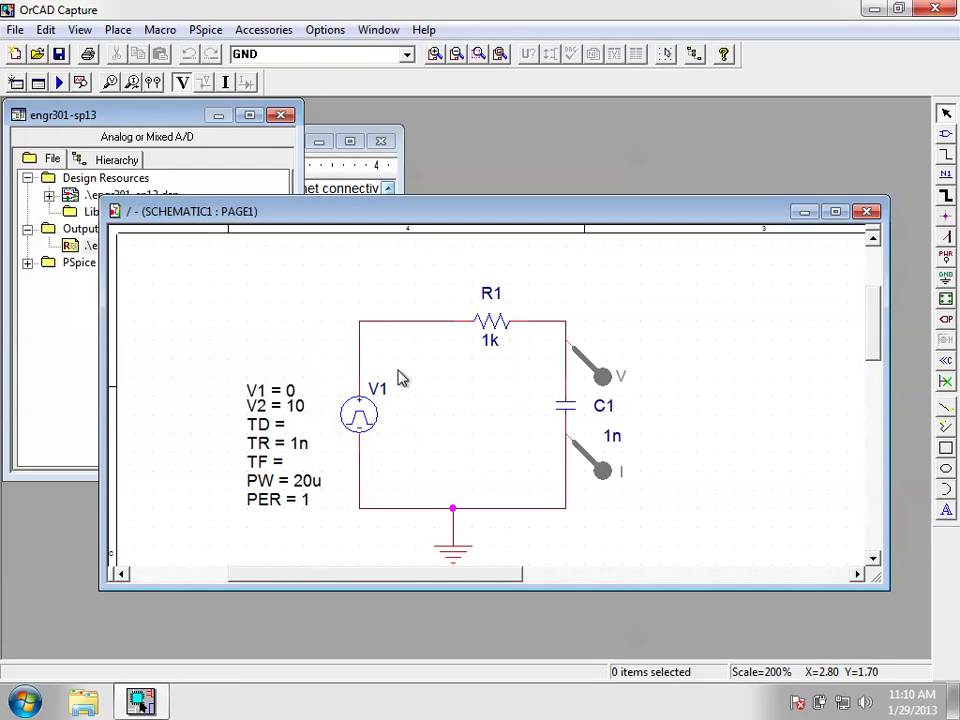
key(super+Tab)
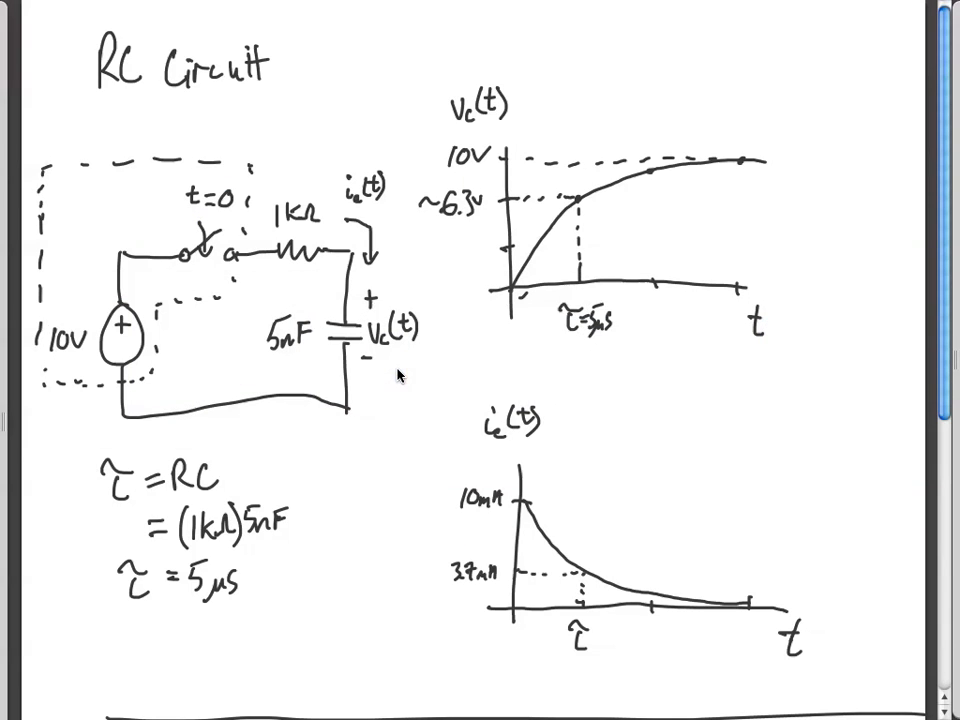
key(super+Tab)
key(super)
key(super+Tab)
key(super+Tab)
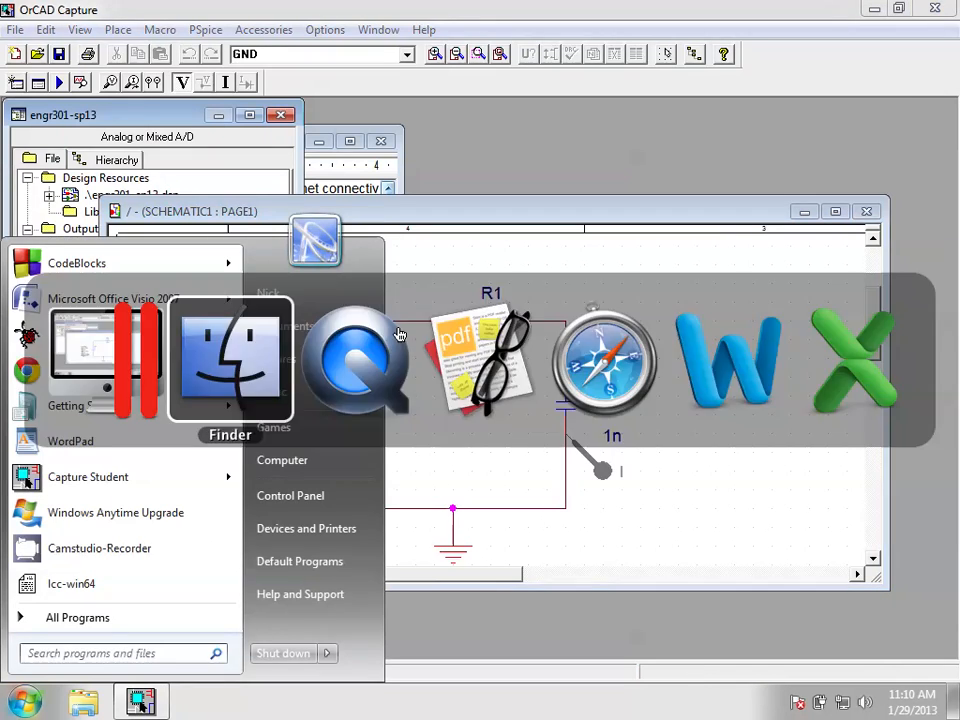
key(super+Tab)
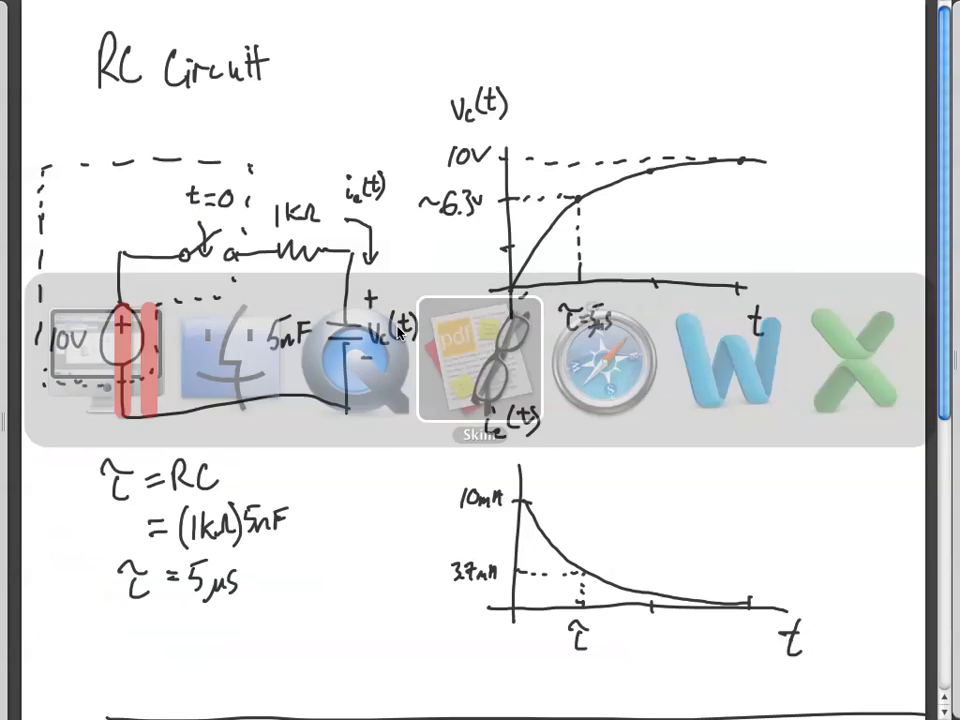
key(super+Tab)
click(398, 333)
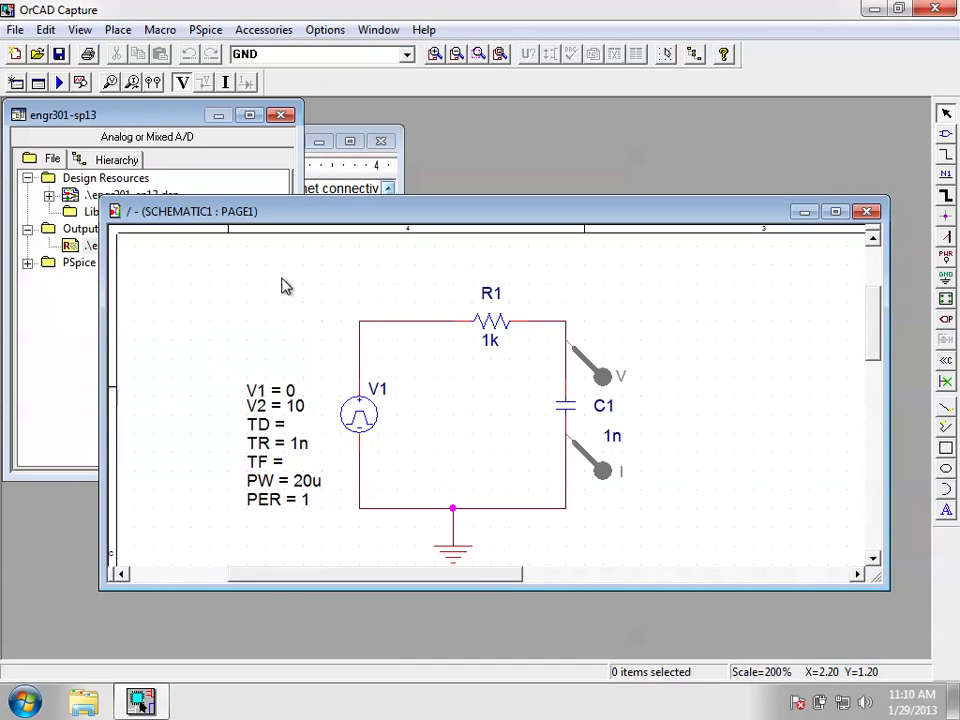
key(super+Tab)
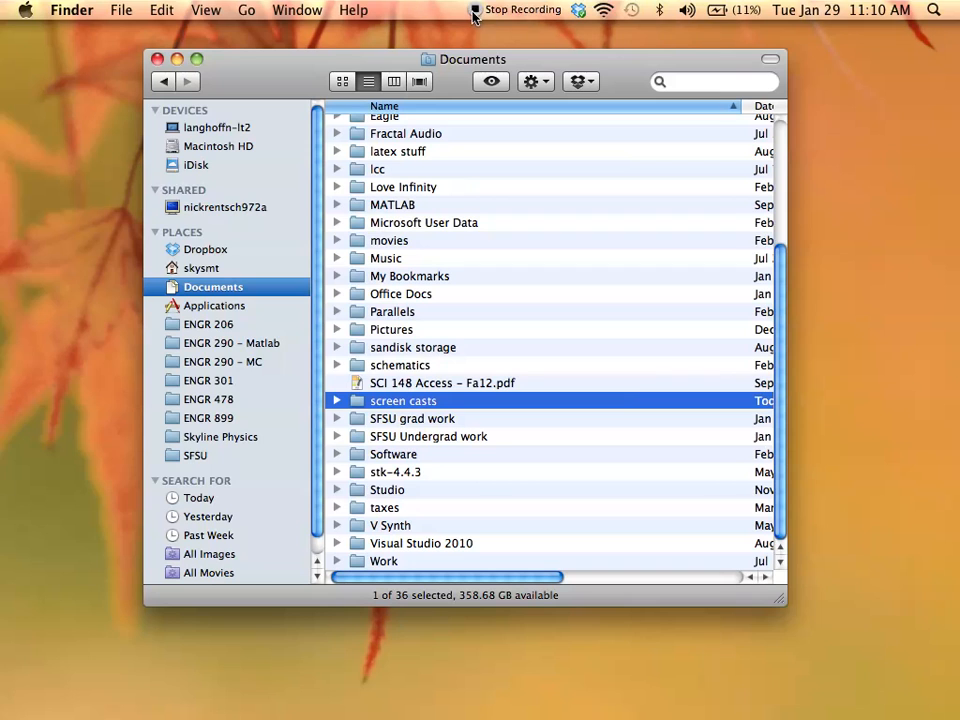